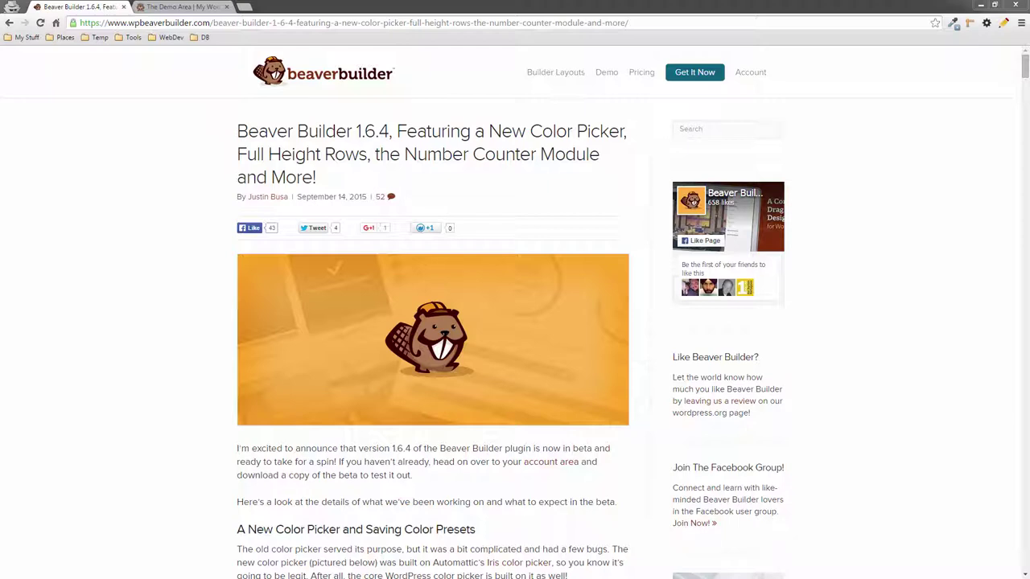
Open the demo page in the Page Builder and bring up the image settings of the Team Adventures callout.
{"action": "left_click", "coordinate": [186, 7]}
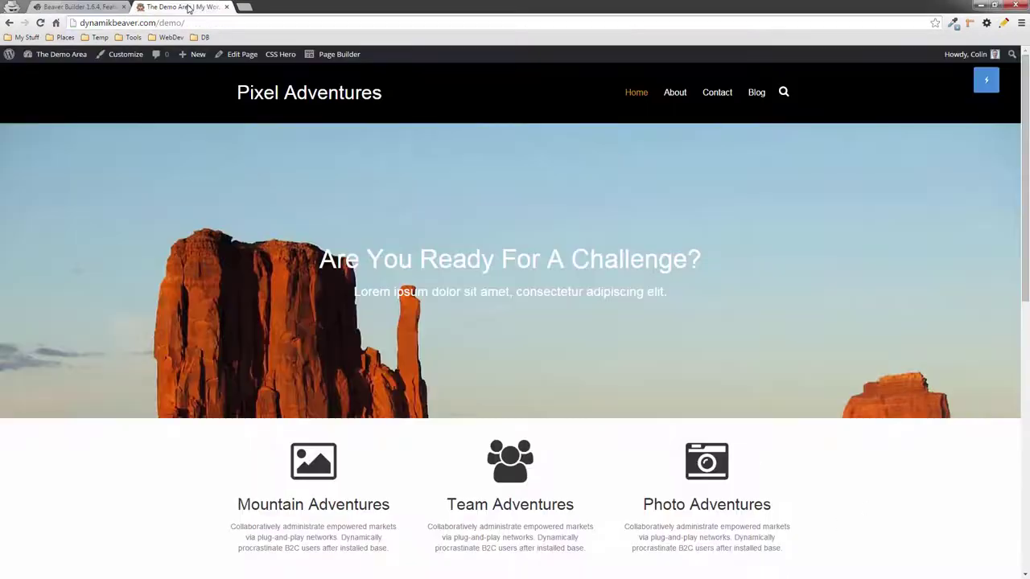
{"action": "left_click", "coordinate": [332, 55]}
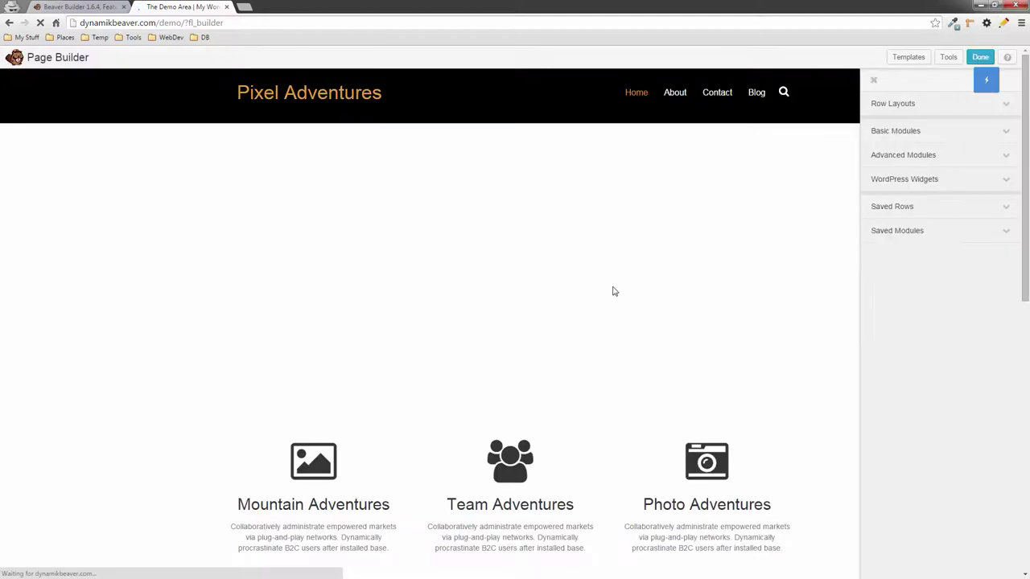
{"action": "scroll", "coordinate": [596, 317], "scroll_direction": "down", "scroll_amount": 3}
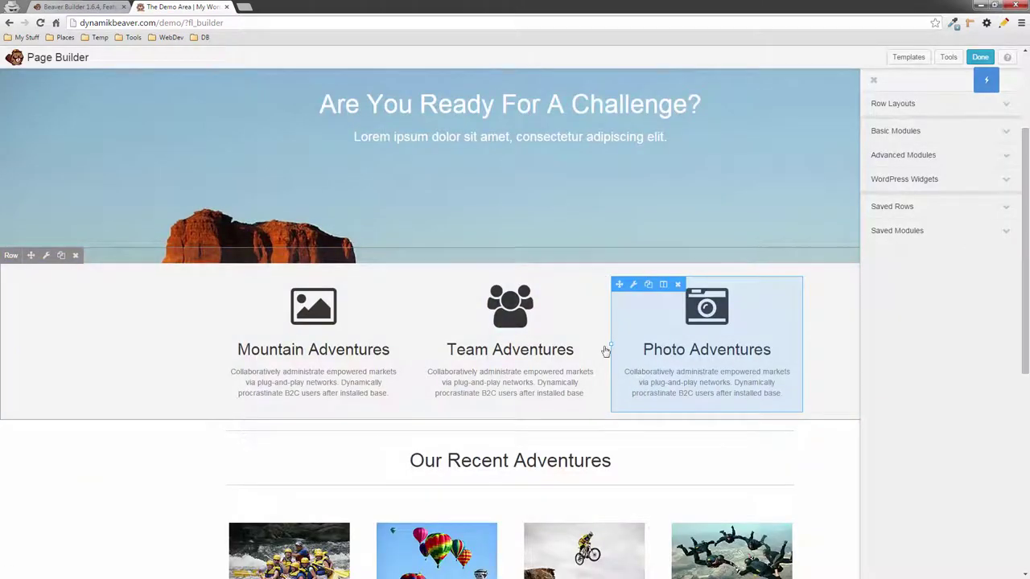
{"action": "left_click", "coordinate": [507, 324]}
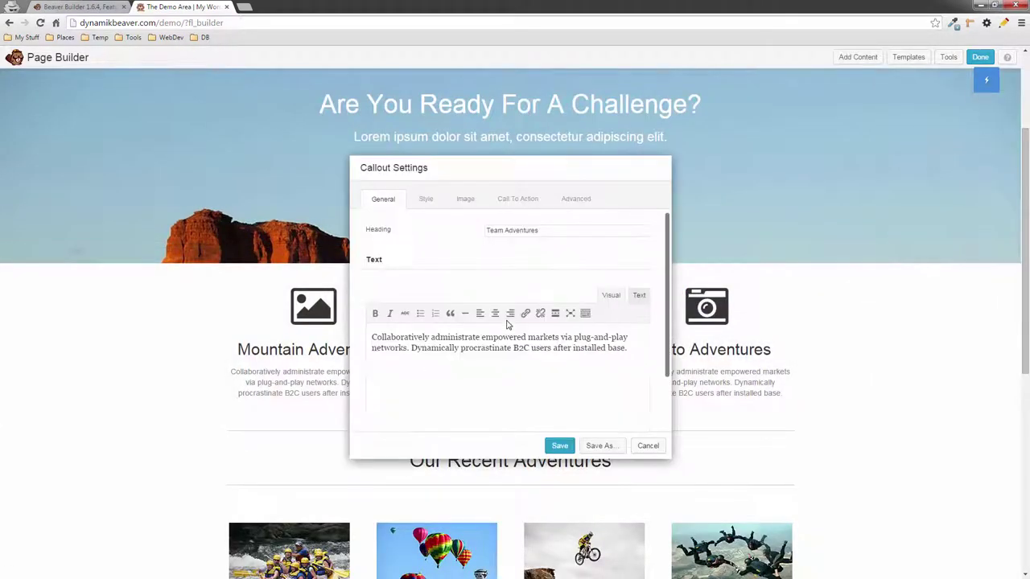
{"action": "left_click_drag", "start_coordinate": [533, 166], "coordinate": [898, 121]}
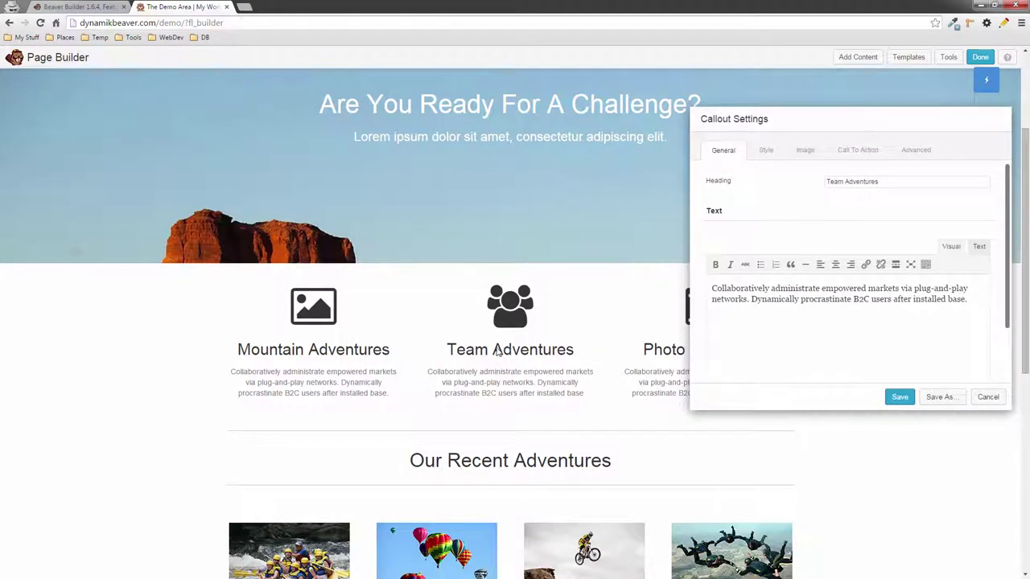
{"action": "left_click", "coordinate": [807, 152]}
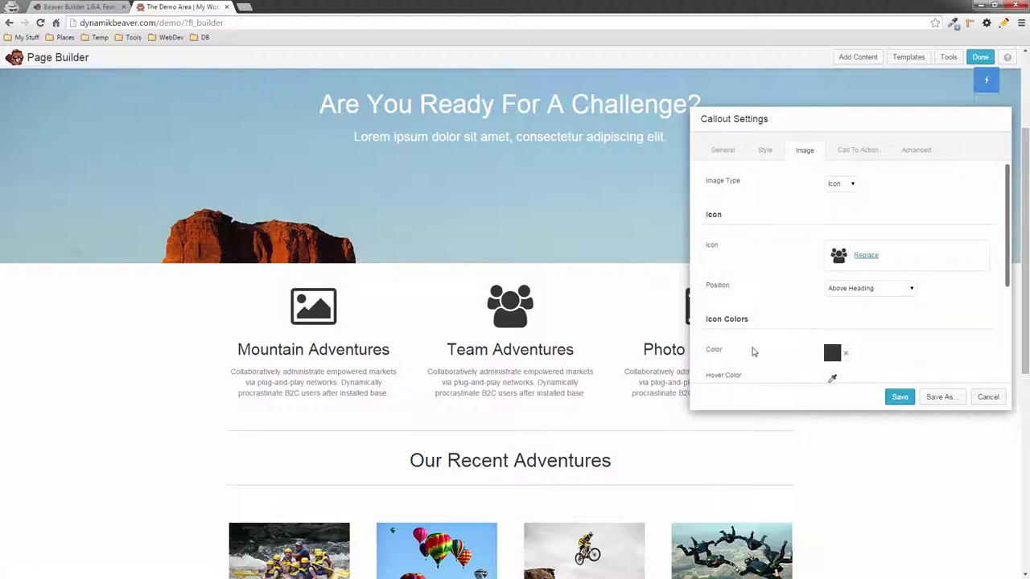
Set the Team Adventures icon color to bright green, #2cf929, after trying a few other hues.
{"action": "left_click", "coordinate": [833, 357]}
{"action": "scroll", "coordinate": [883, 356], "scroll_direction": "down", "scroll_amount": 2}
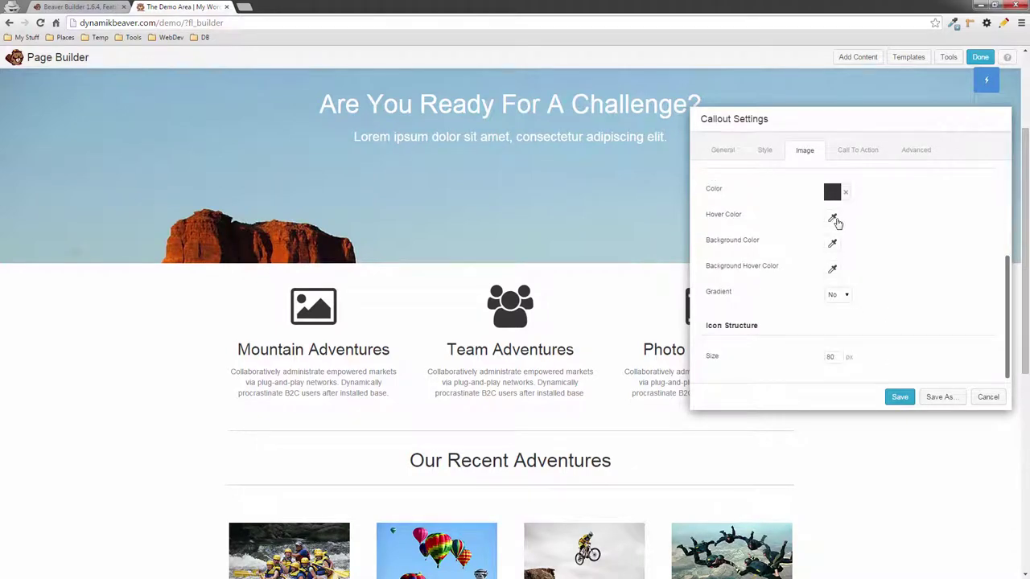
{"action": "scroll", "coordinate": [886, 232], "scroll_direction": "up", "scroll_amount": 1}
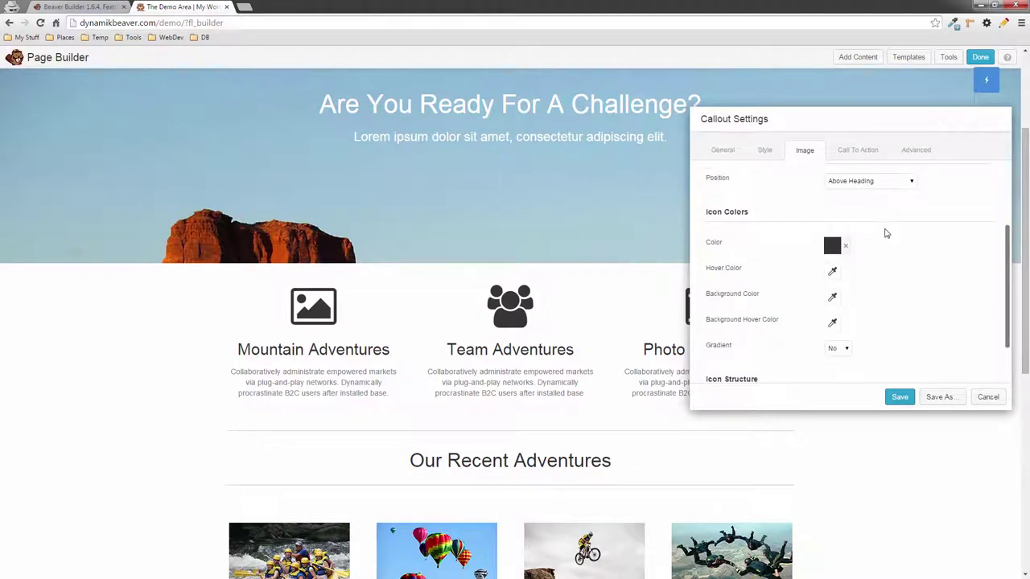
{"action": "left_click", "coordinate": [833, 248]}
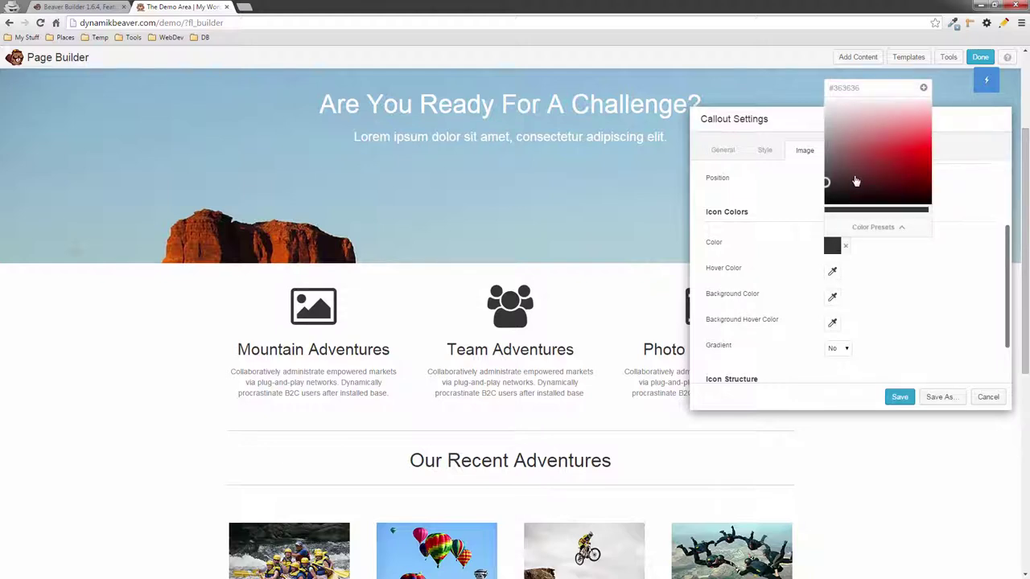
{"action": "left_click_drag", "start_coordinate": [883, 172], "coordinate": [892, 157]}
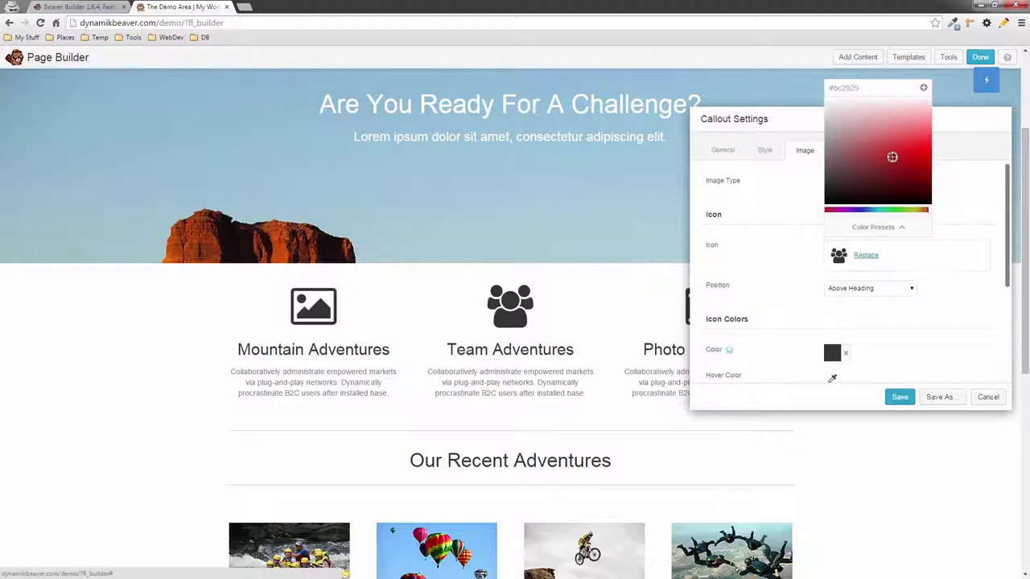
{"action": "left_click", "coordinate": [925, 211]}
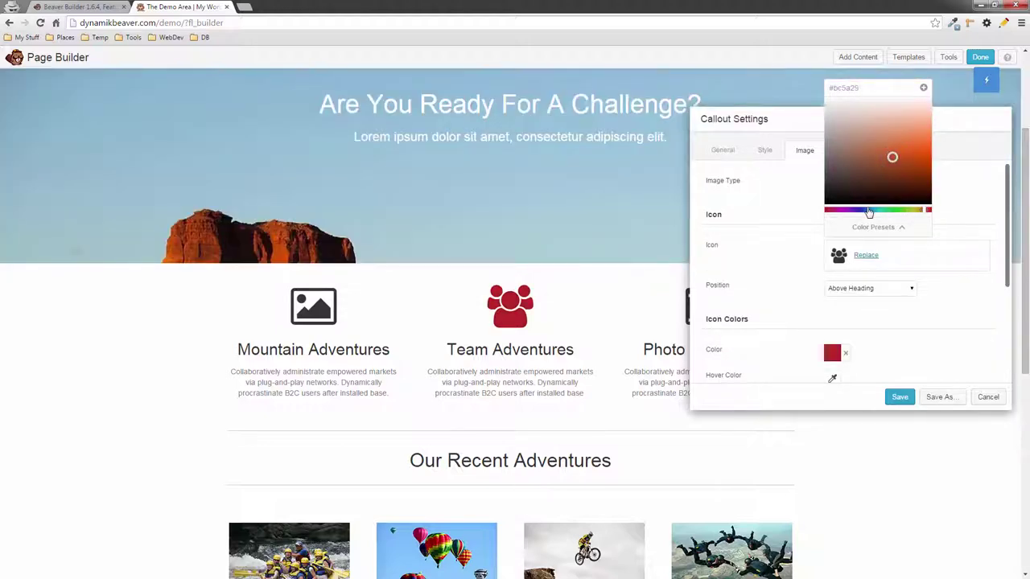
{"action": "left_click", "coordinate": [868, 212]}
{"action": "left_click", "coordinate": [843, 212]}
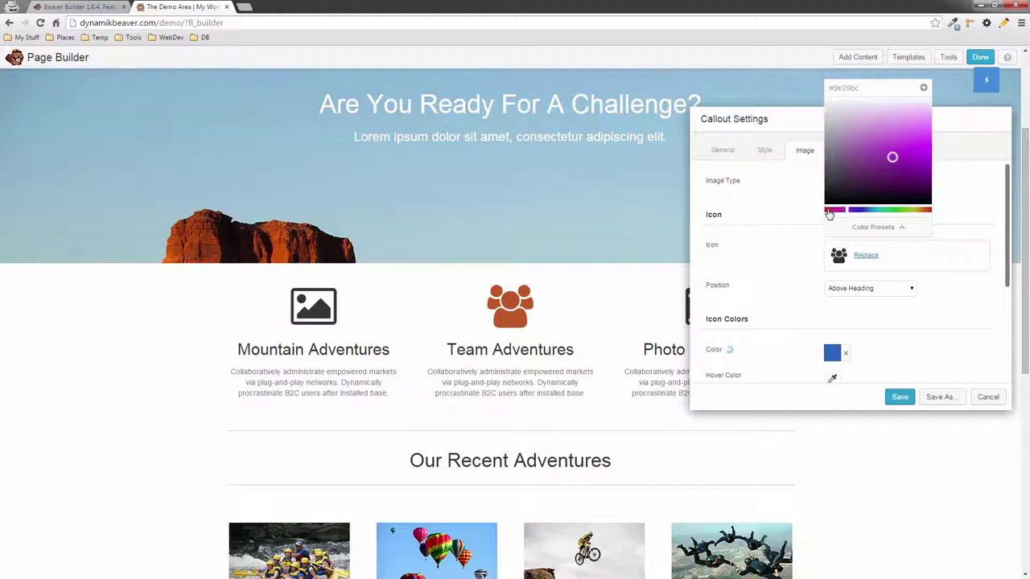
{"action": "left_click", "coordinate": [894, 211]}
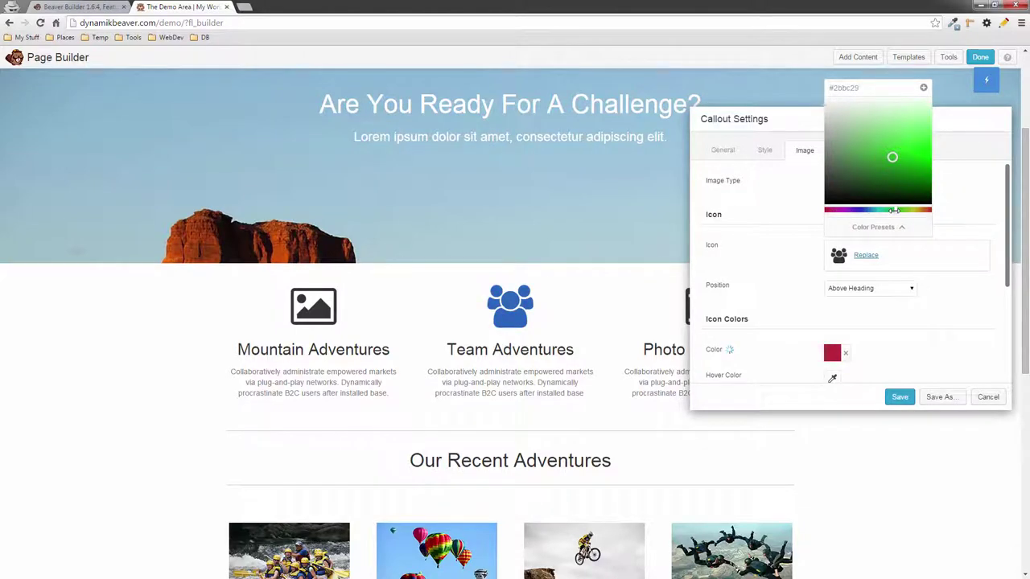
{"action": "mouse_move", "coordinate": [906, 156]}
{"action": "left_mouse_down"}
{"action": "mouse_move", "coordinate": [917, 132]}
{"action": "mouse_move", "coordinate": [913, 161]}
{"action": "mouse_move", "coordinate": [916, 142]}
{"action": "mouse_move", "coordinate": [927, 159]}
{"action": "mouse_move", "coordinate": [928, 142]}
{"action": "left_mouse_up"}
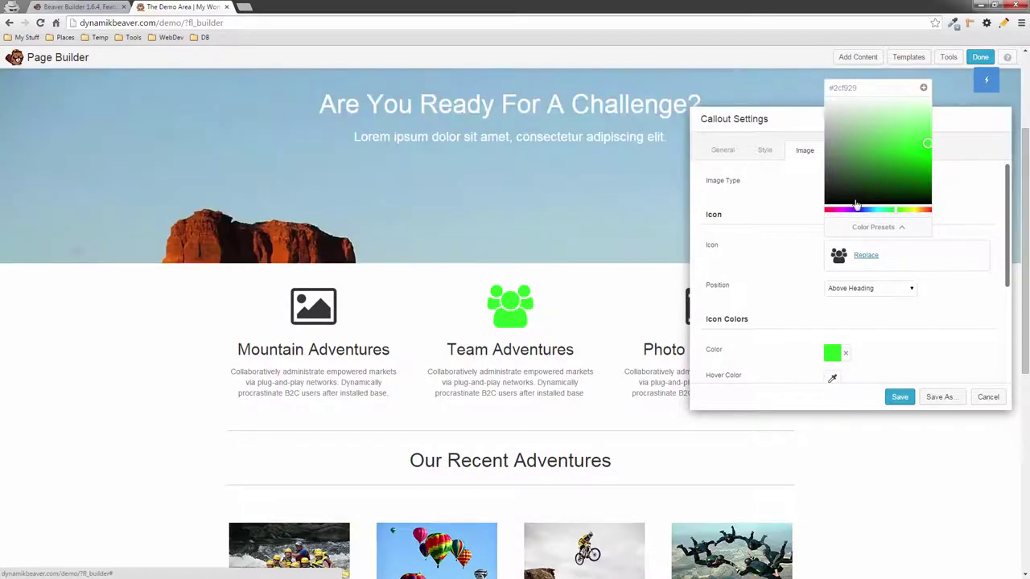
Store the green #2cf929 as a color preset and save the Team Adventures callout settings.
{"action": "left_click", "coordinate": [923, 89]}
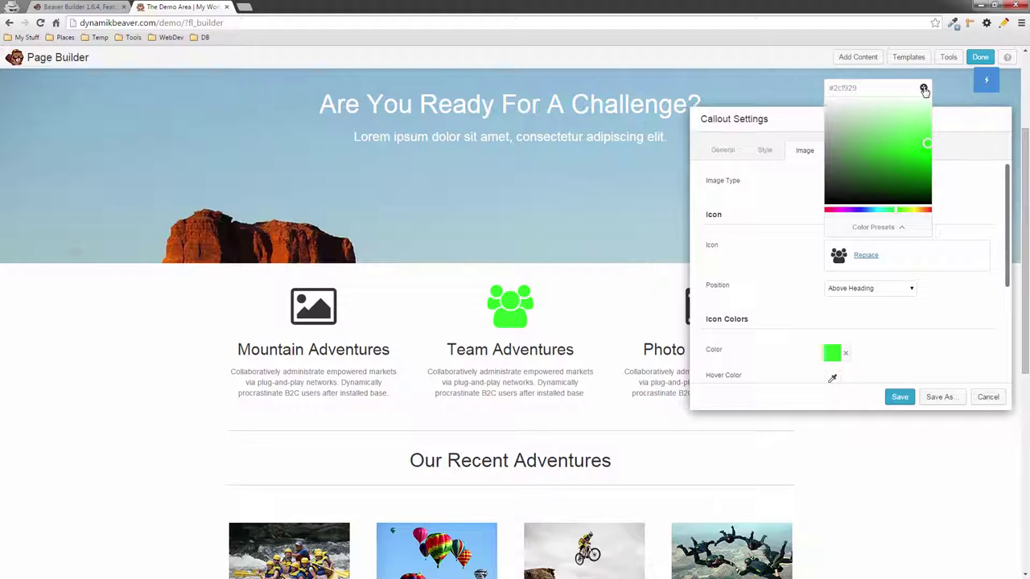
{"action": "left_click", "coordinate": [899, 397]}
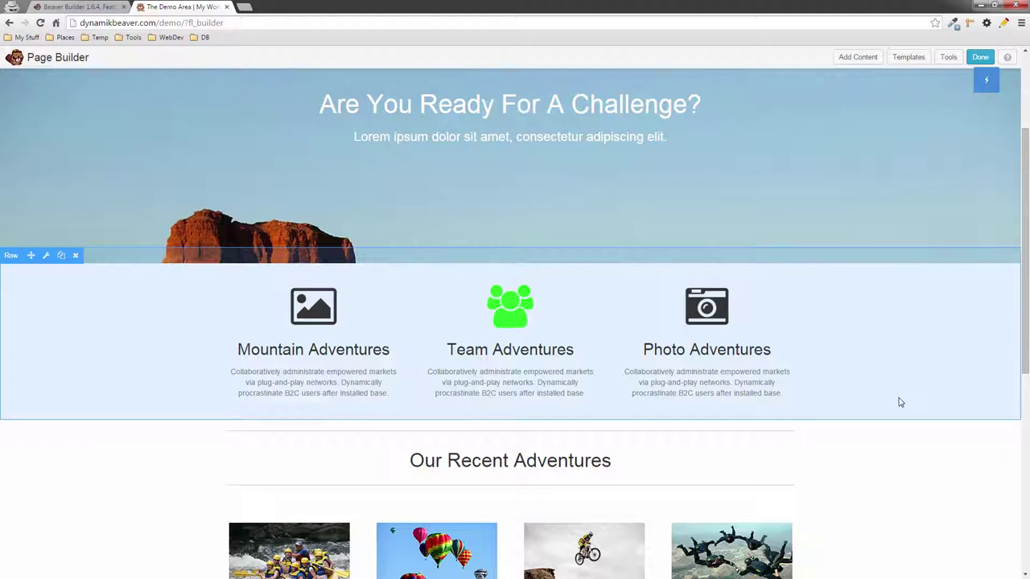
Apply the green preset #2cf929 to the Mountain Adventures callout's icon and save its settings.
{"action": "left_click", "coordinate": [323, 321]}
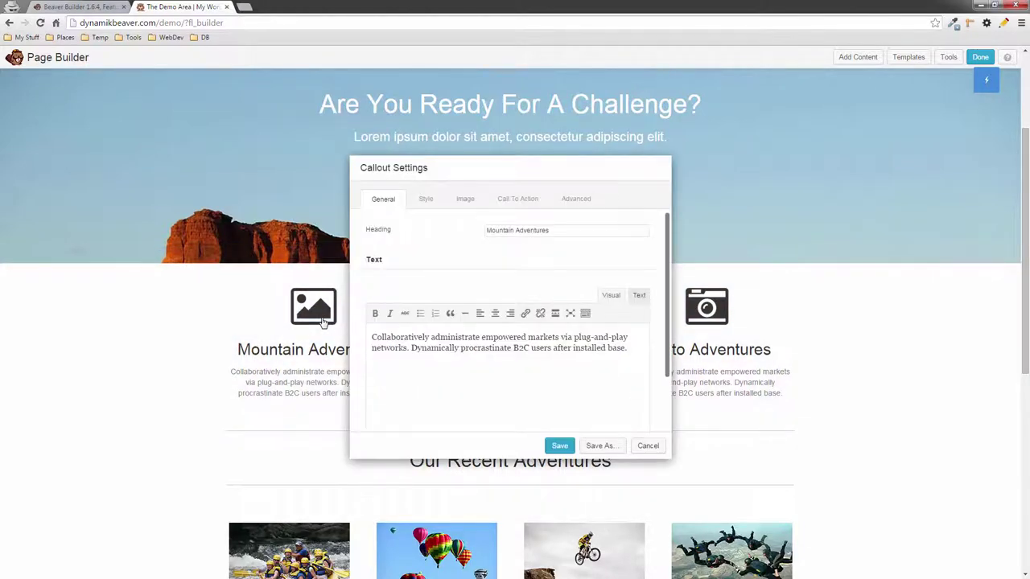
{"action": "left_click", "coordinate": [466, 200]}
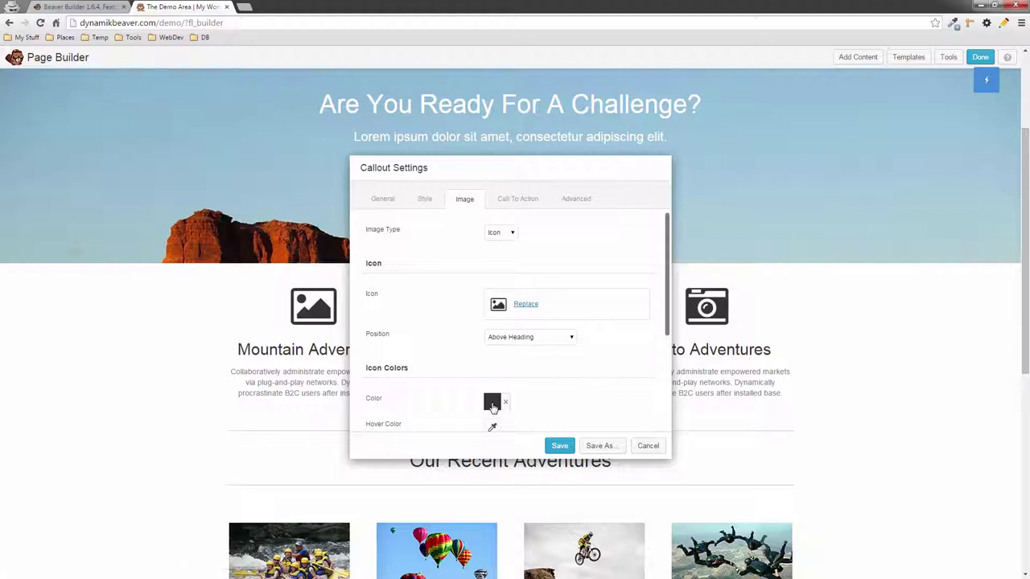
{"action": "left_click", "coordinate": [493, 408]}
{"action": "left_click", "coordinate": [541, 384]}
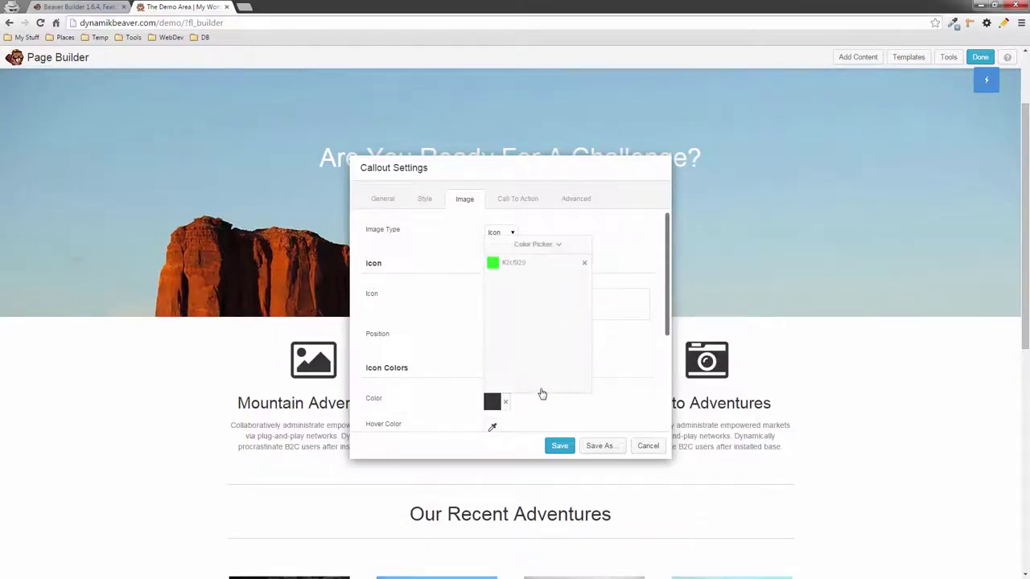
{"action": "left_click", "coordinate": [519, 265]}
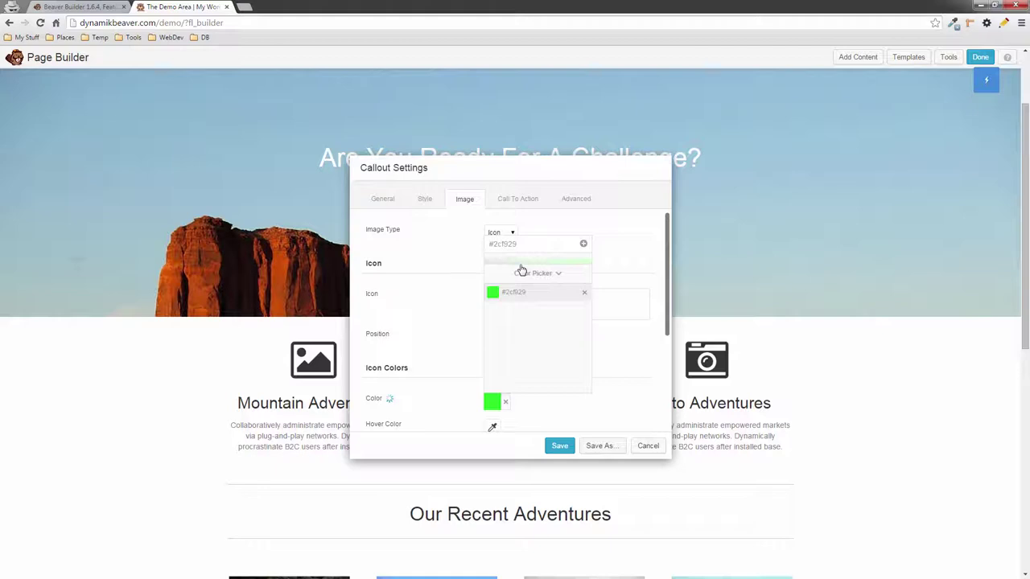
{"action": "left_click", "coordinate": [560, 448]}
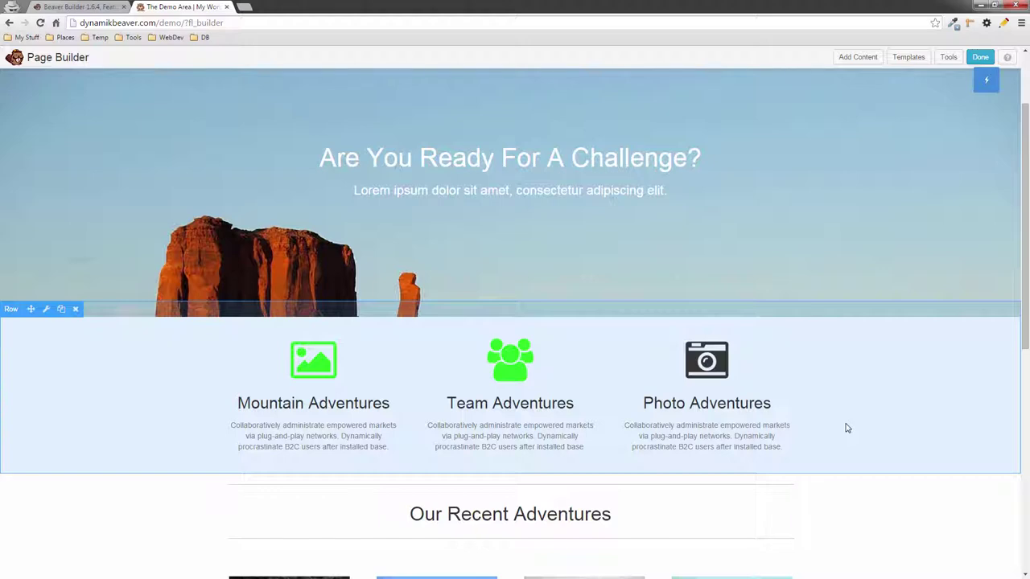
Set the Photo Adventures icon color to red, #f90505, and save that color as a preset.
{"action": "left_click", "coordinate": [722, 372]}
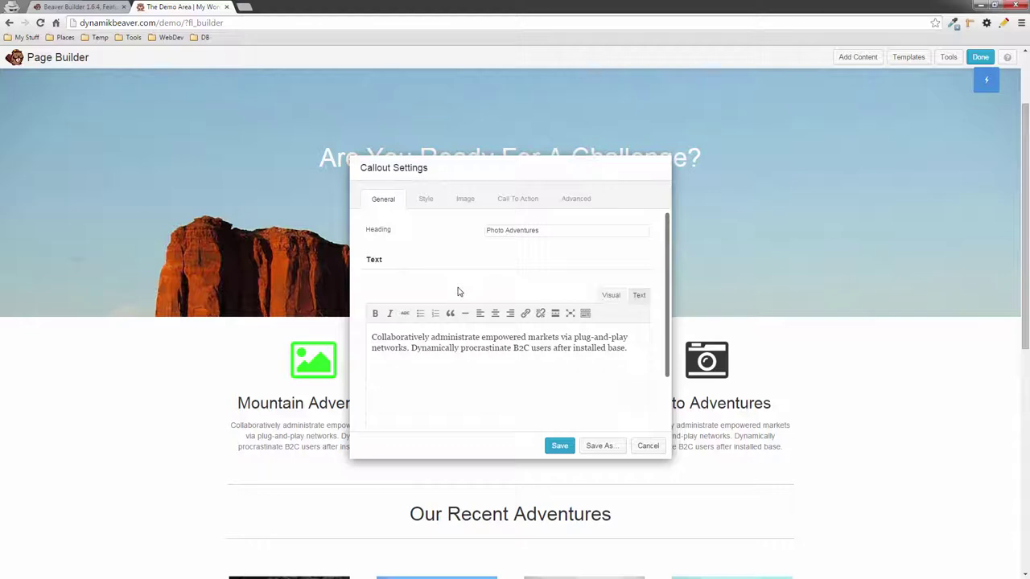
{"action": "left_click", "coordinate": [464, 198]}
{"action": "scroll", "coordinate": [481, 322], "scroll_direction": "down", "scroll_amount": 2}
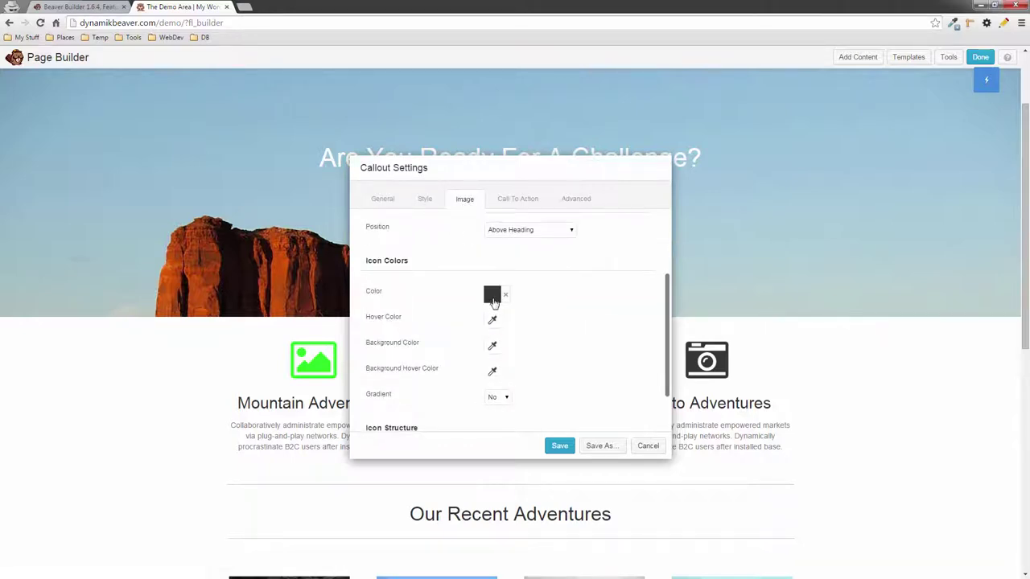
{"action": "left_click", "coordinate": [492, 294]}
{"action": "left_click_drag", "start_coordinate": [566, 215], "coordinate": [589, 201]}
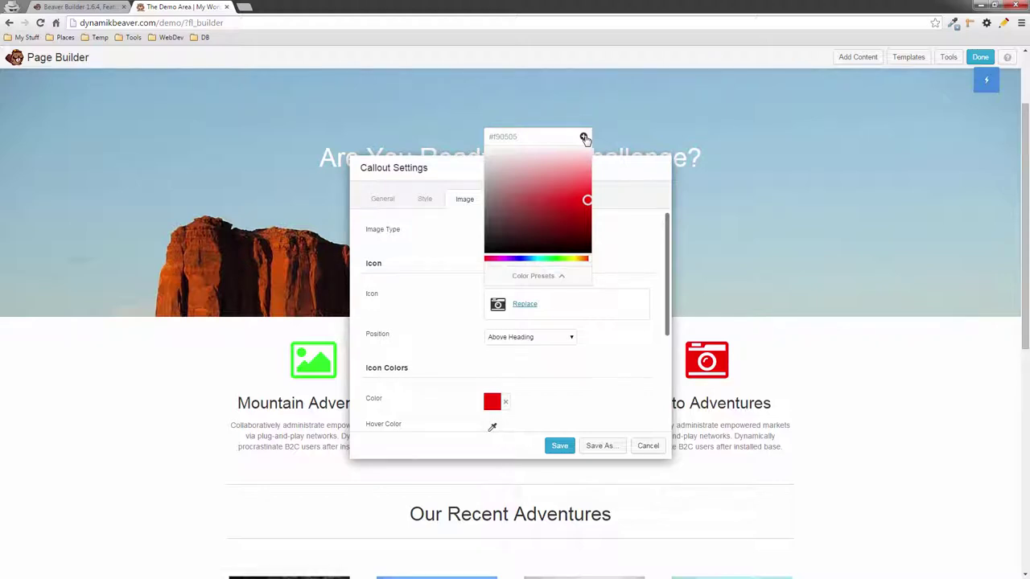
{"action": "left_click", "coordinate": [584, 138]}
{"action": "left_click", "coordinate": [568, 449]}
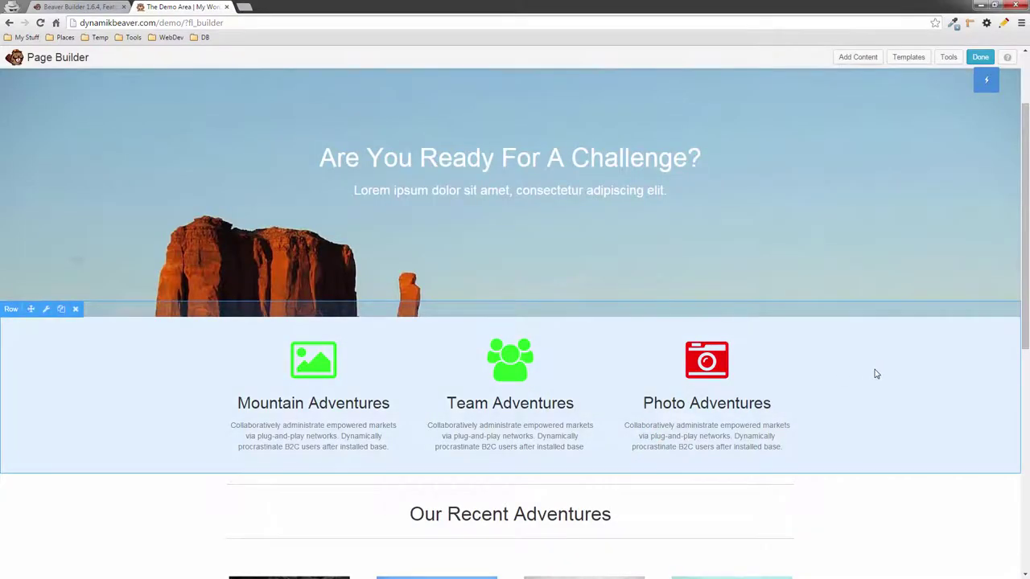
Apply the red preset #f90505 to the Mountain Adventures callout's icon and save its settings.
{"action": "scroll", "coordinate": [644, 402], "scroll_direction": "down", "scroll_amount": 1}
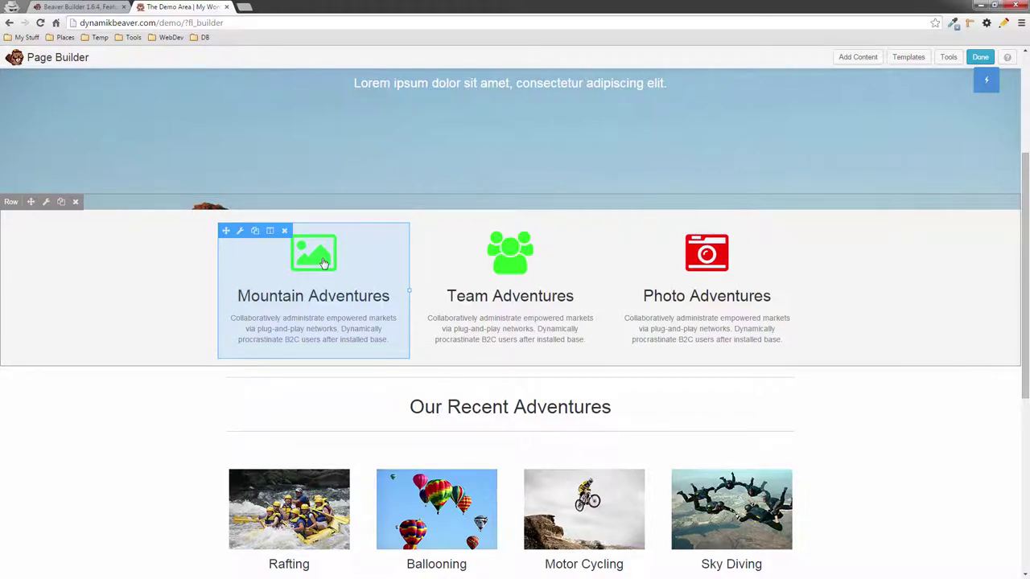
{"action": "left_click", "coordinate": [319, 261]}
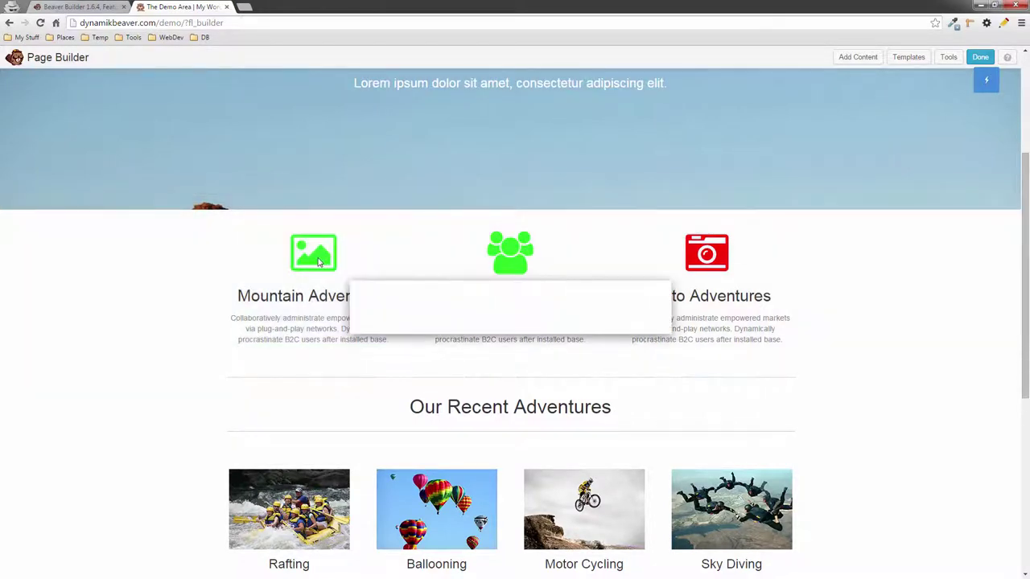
{"action": "left_click", "coordinate": [464, 200]}
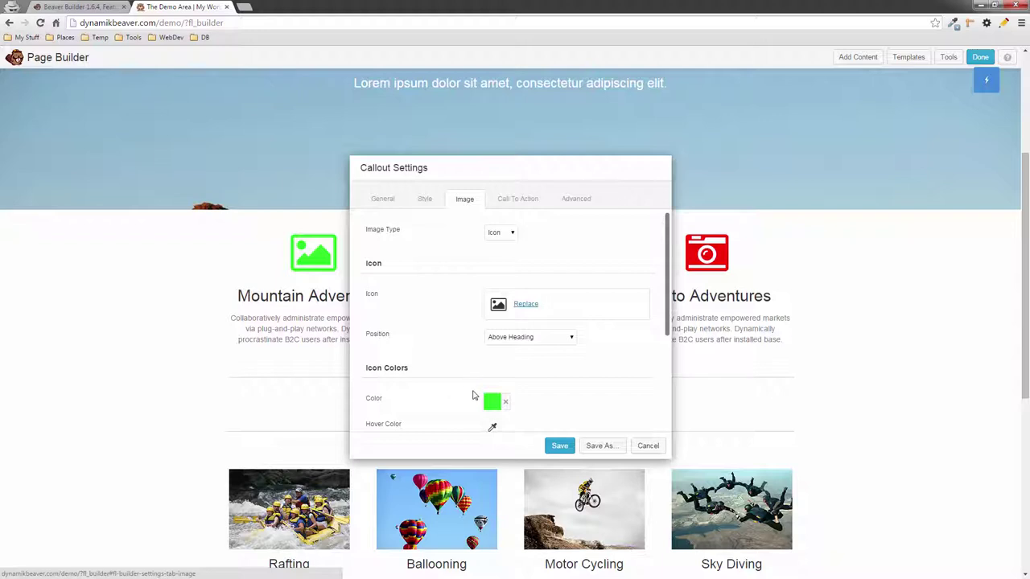
{"action": "left_click", "coordinate": [494, 404]}
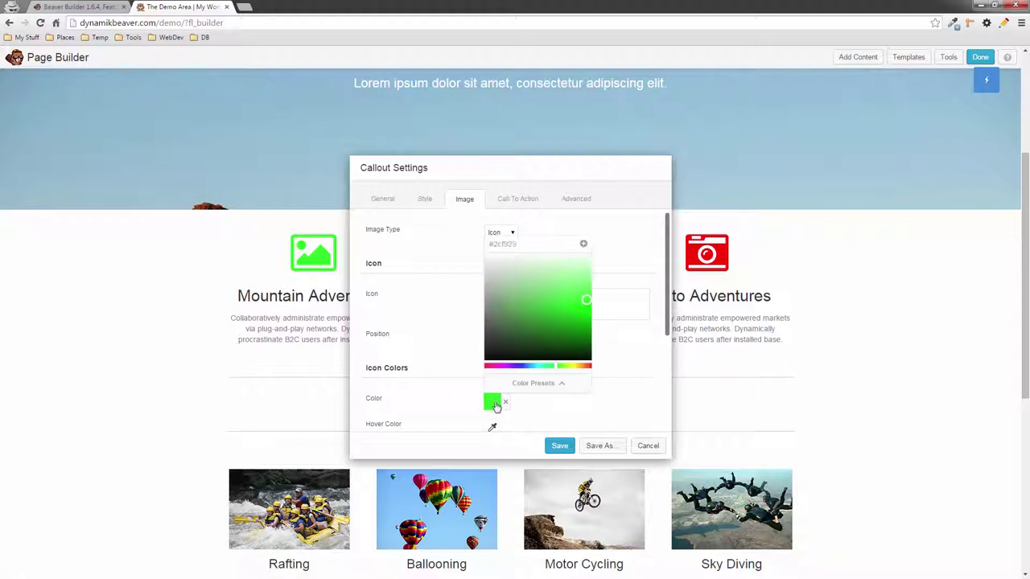
{"action": "left_click", "coordinate": [559, 387]}
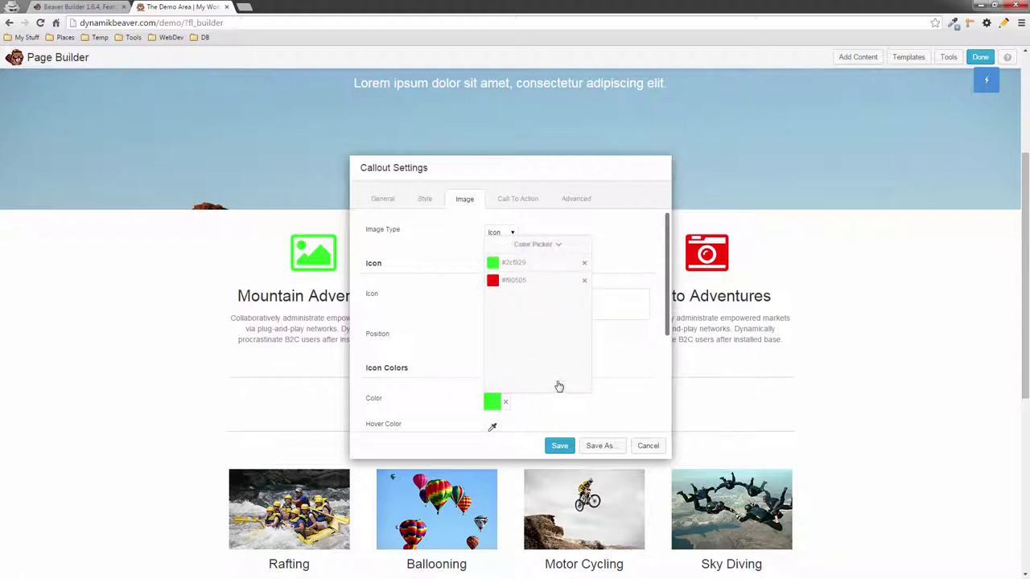
{"action": "left_click", "coordinate": [515, 282]}
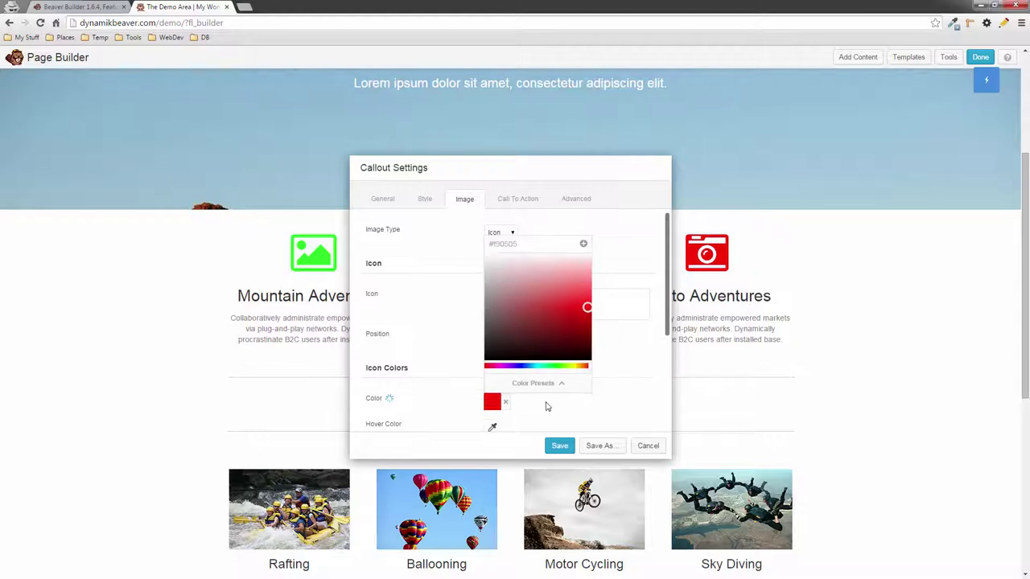
{"action": "left_click", "coordinate": [560, 446]}
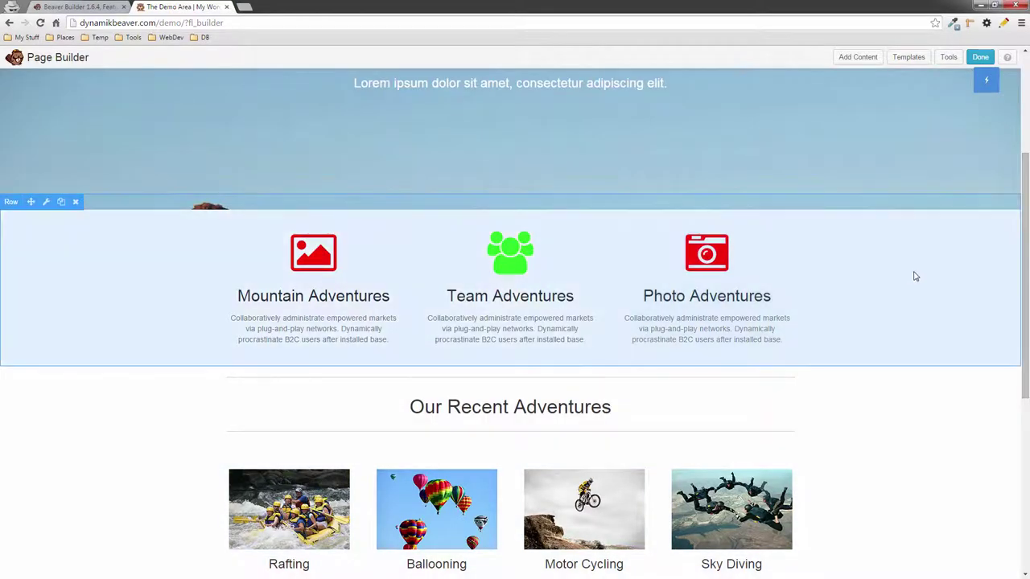
Finish editing the demo page and publish the changes.
{"action": "scroll", "coordinate": [914, 272], "scroll_direction": "down", "scroll_amount": 1}
{"action": "scroll", "coordinate": [914, 274], "scroll_direction": "up", "scroll_amount": 2}
{"action": "scroll", "coordinate": [914, 276], "scroll_direction": "up", "scroll_amount": 3}
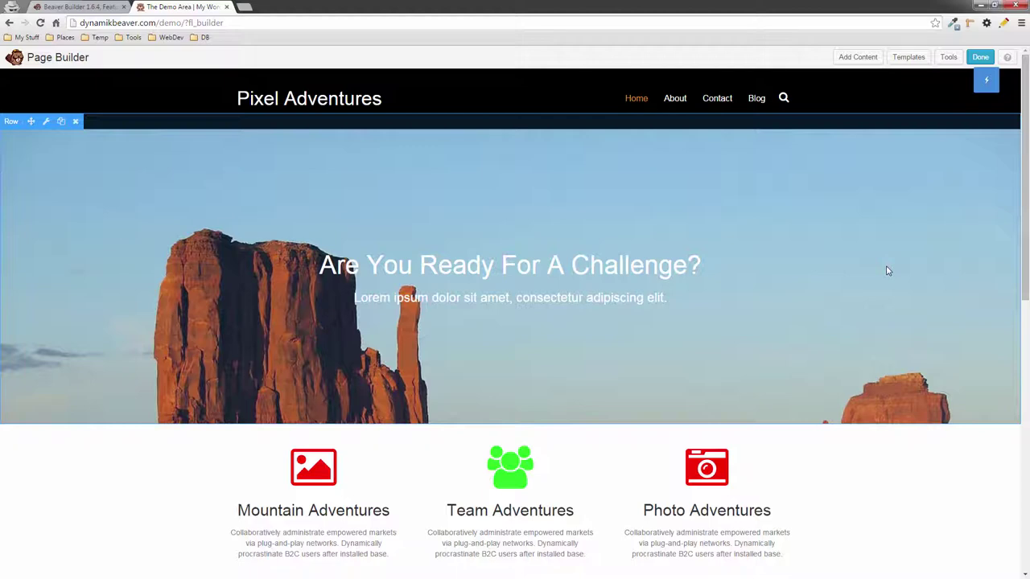
{"action": "left_click", "coordinate": [980, 57]}
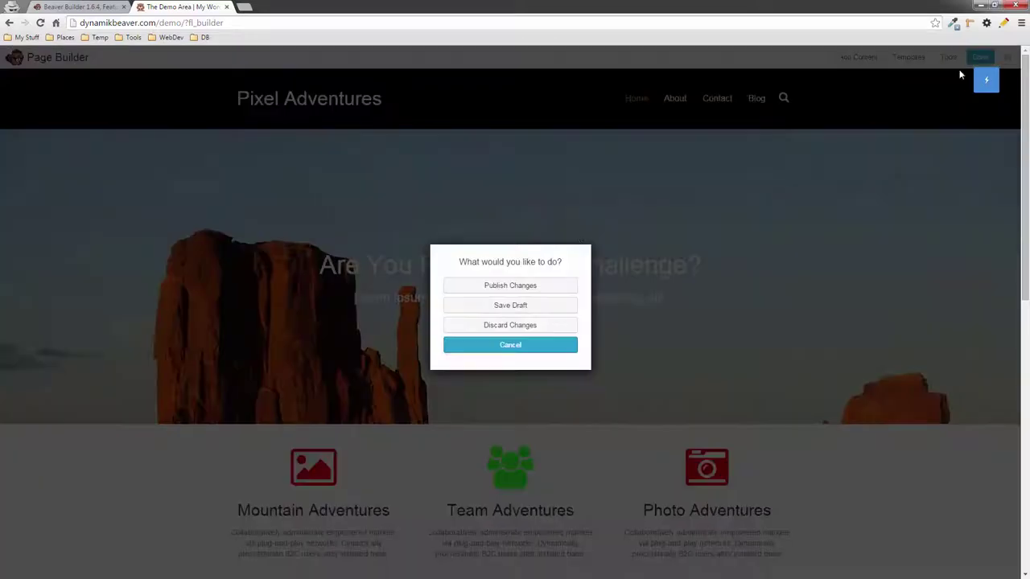
{"action": "left_click", "coordinate": [529, 286]}
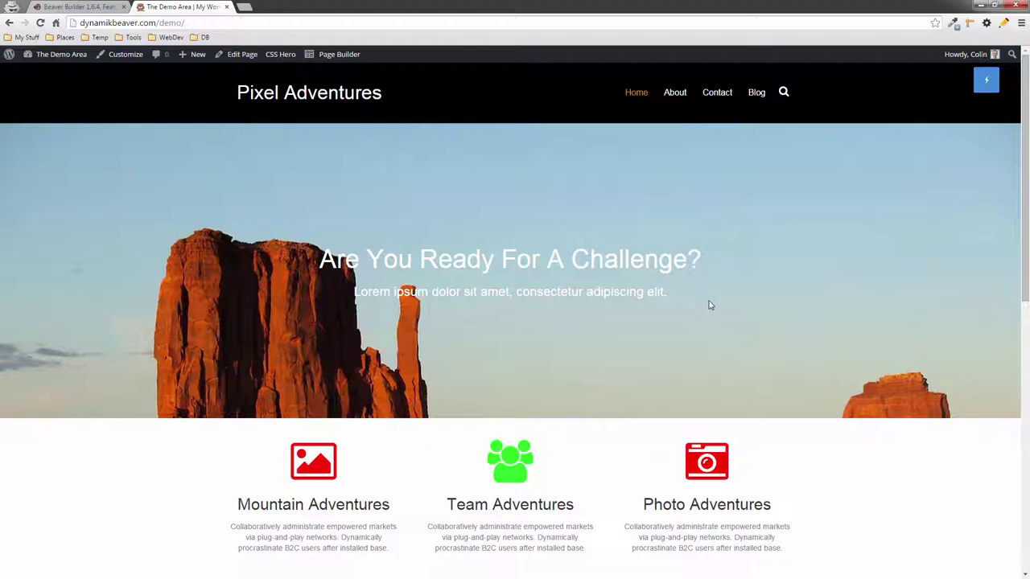
Open the demo page for editing in the Page Builder.
{"action": "scroll", "coordinate": [624, 315], "scroll_direction": "down", "scroll_amount": 1}
{"action": "scroll", "coordinate": [624, 315], "scroll_direction": "up", "scroll_amount": 1}
{"action": "left_click", "coordinate": [337, 54]}
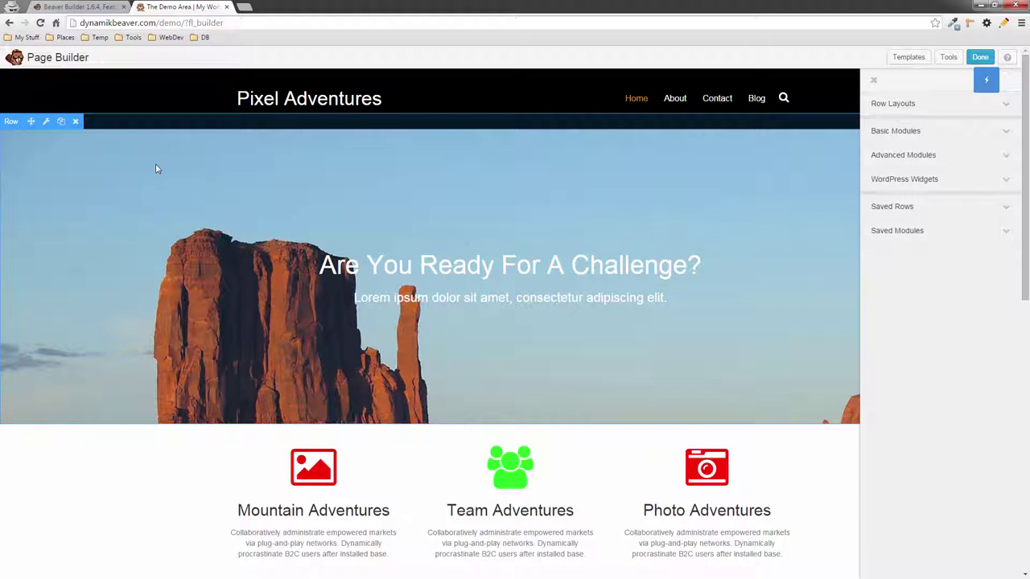
Set the hero row's bottom padding to 500 px and save the row settings.
{"action": "left_click", "coordinate": [46, 121]}
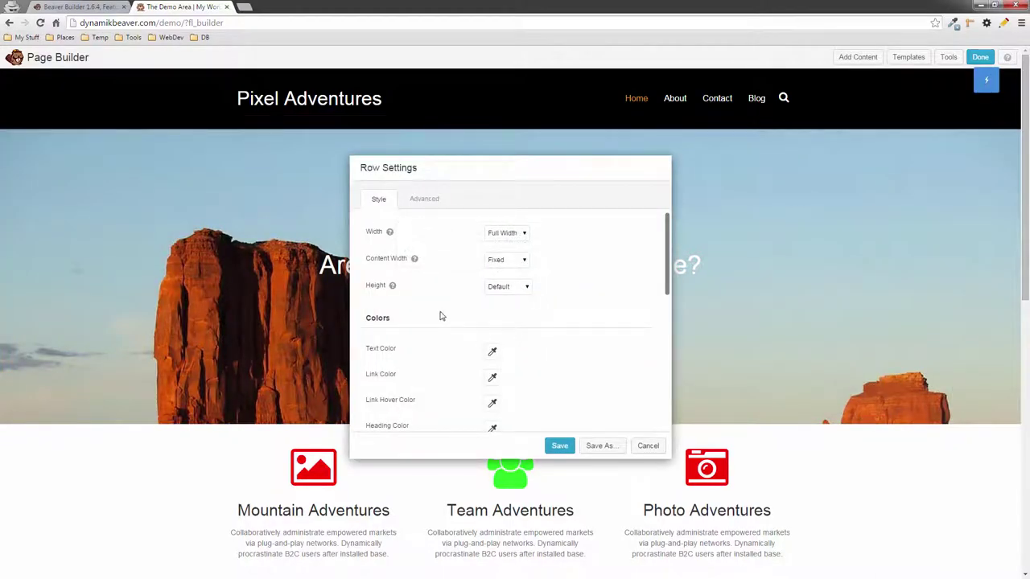
{"action": "scroll", "coordinate": [418, 288], "scroll_direction": "down", "scroll_amount": 1}
{"action": "left_click", "coordinate": [423, 200]}
{"action": "scroll", "coordinate": [433, 279], "scroll_direction": "down", "scroll_amount": 1}
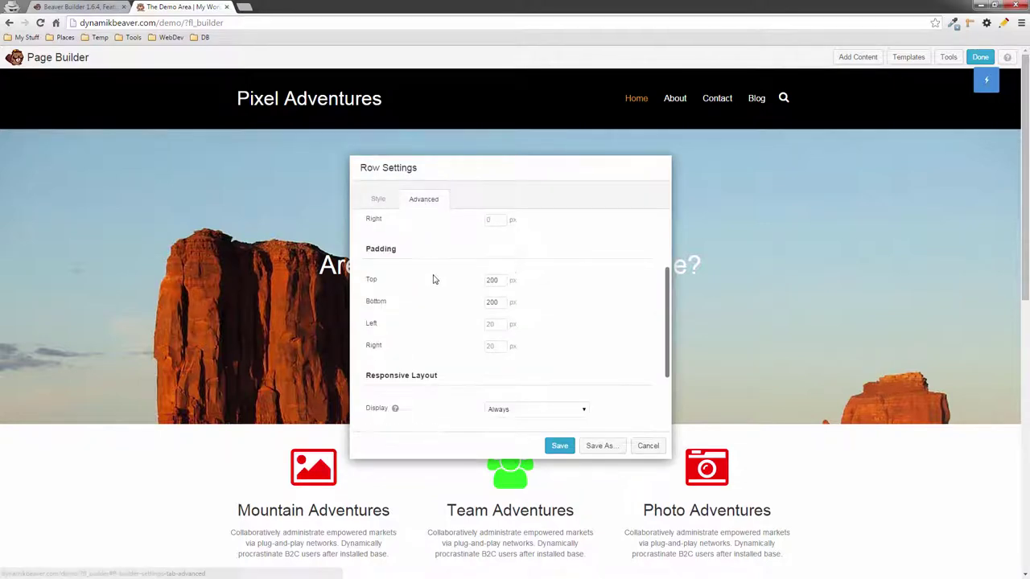
{"action": "left_click", "coordinate": [498, 281]}
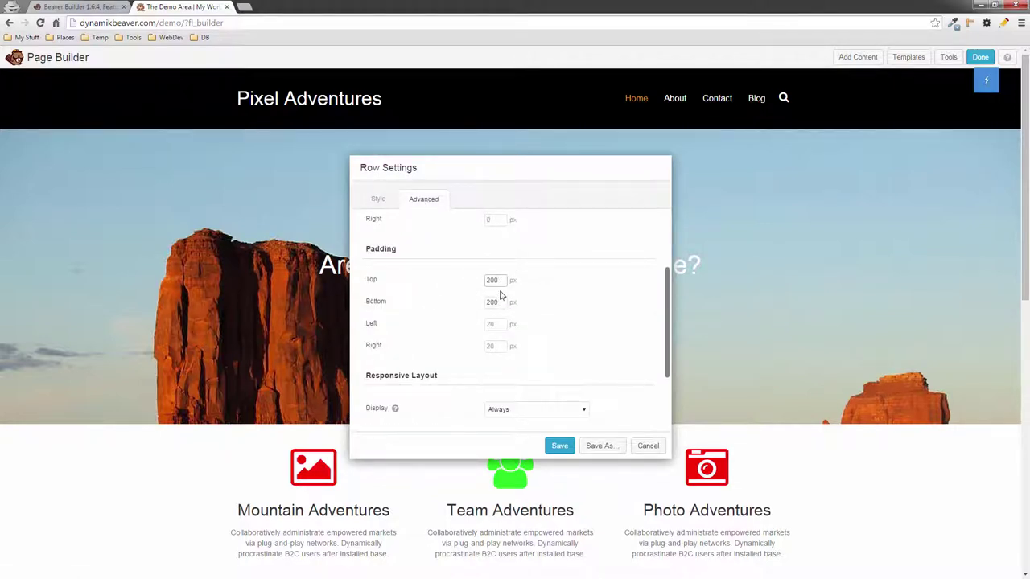
{"action": "left_click", "coordinate": [498, 302]}
{"action": "left_click_drag", "start_coordinate": [492, 304], "coordinate": [480, 304]}
{"action": "type", "text": "60"}
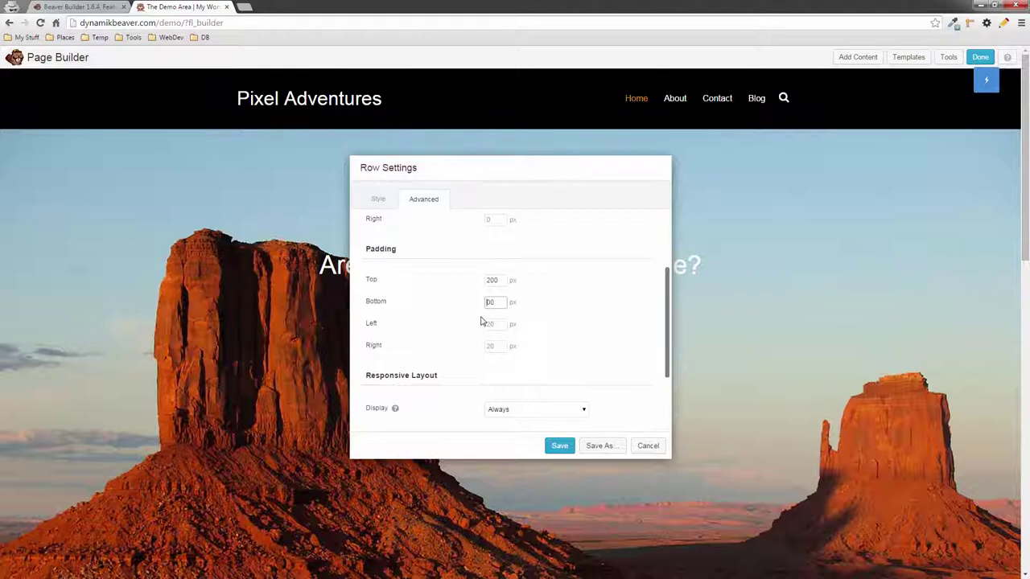
{"action": "key", "text": "BackSpace"}
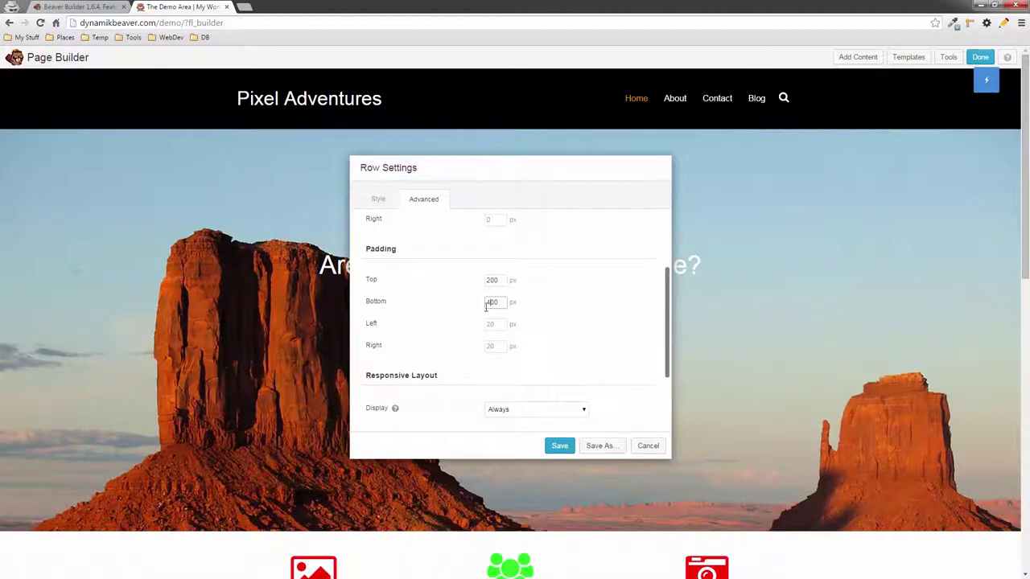
{"action": "type", "text": "6"}
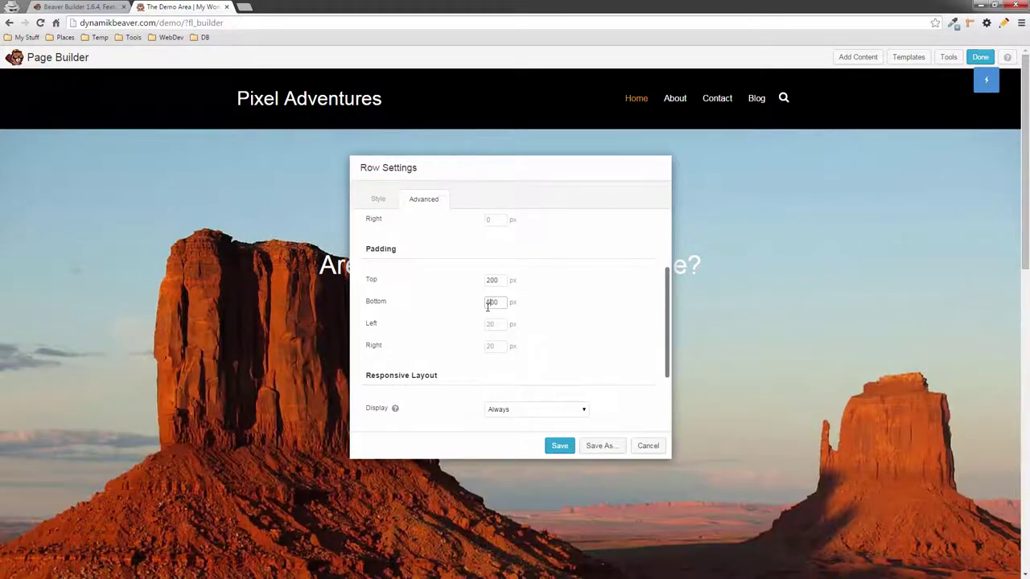
{"action": "left_click_drag", "start_coordinate": [549, 172], "coordinate": [873, 164]}
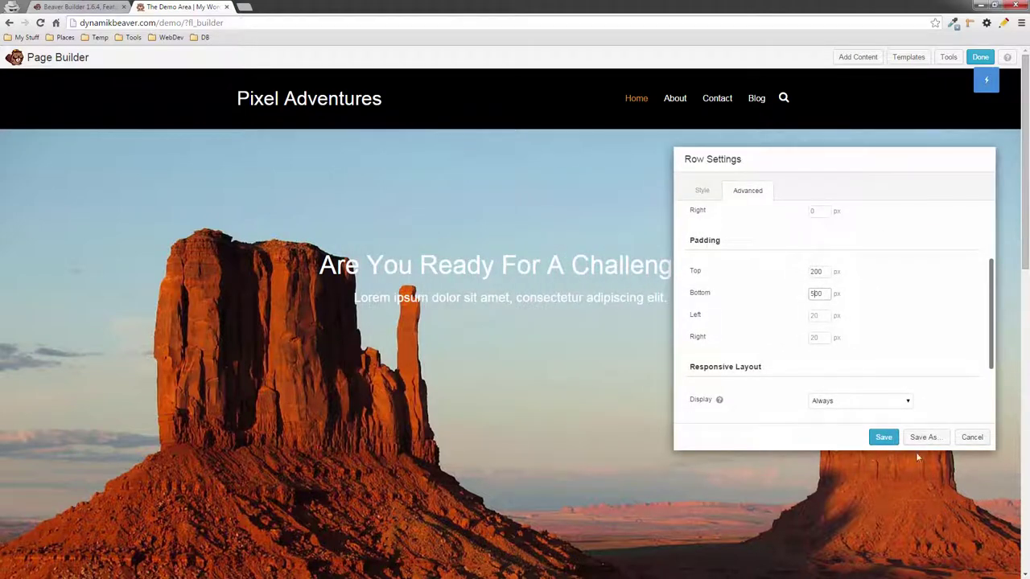
{"action": "left_click", "coordinate": [883, 438]}
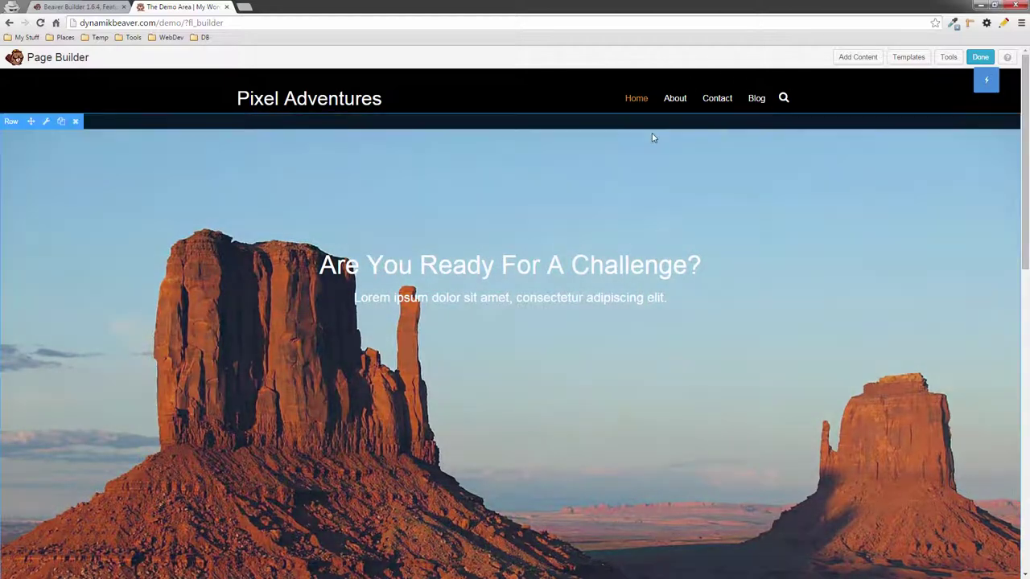
Restore the hero row's bottom padding to 200 px and save the row settings.
{"action": "scroll", "coordinate": [648, 234], "scroll_direction": "down", "scroll_amount": 3}
{"action": "scroll", "coordinate": [648, 233], "scroll_direction": "up", "scroll_amount": 1}
{"action": "scroll", "coordinate": [650, 235], "scroll_direction": "up", "scroll_amount": 2}
{"action": "left_click", "coordinate": [46, 122]}
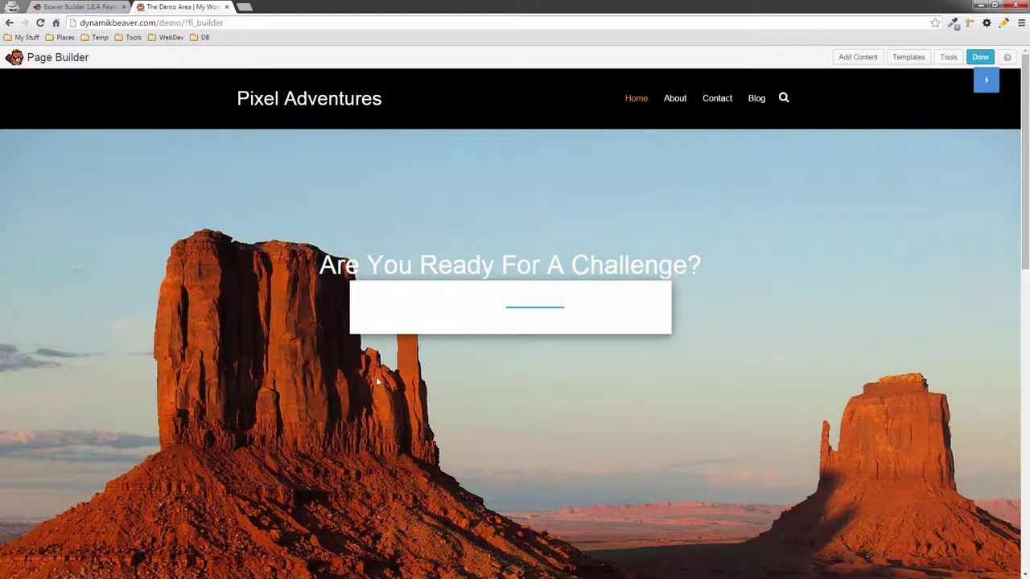
{"action": "left_click", "coordinate": [424, 199]}
{"action": "left_click_drag", "start_coordinate": [491, 410], "coordinate": [480, 414]}
{"action": "type", "text": "200"}
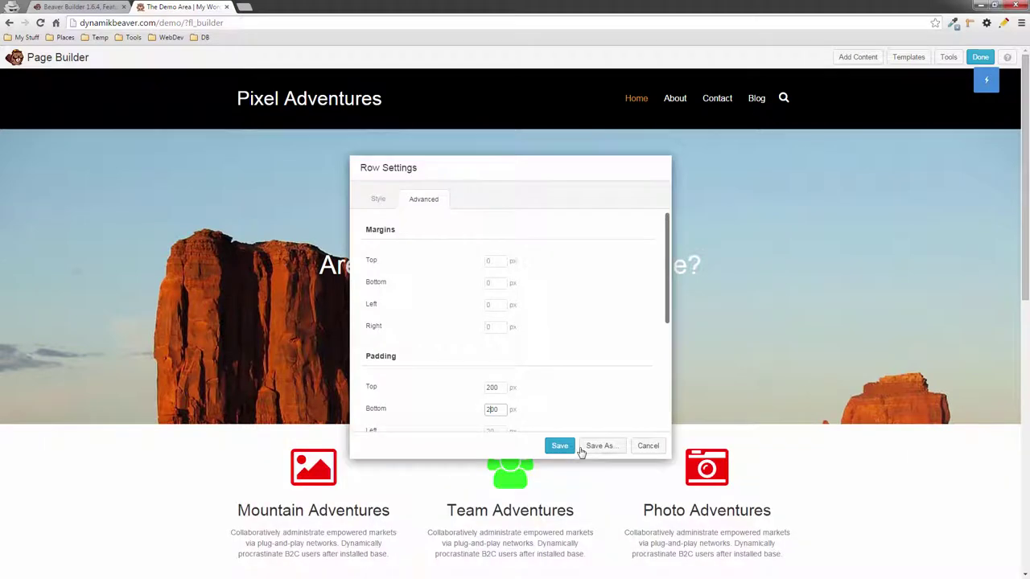
{"action": "left_click", "coordinate": [561, 446]}
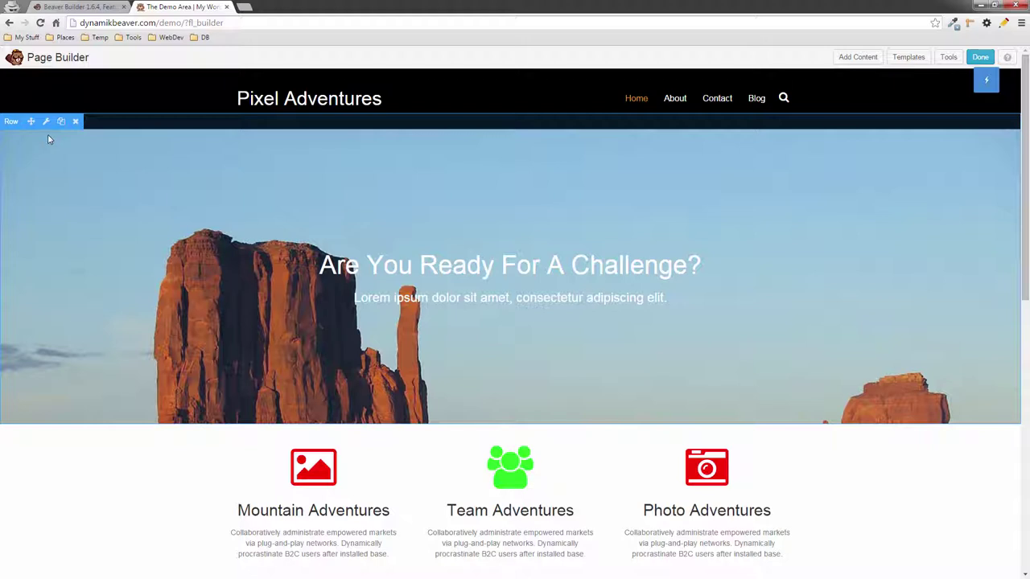
Set the hero row's height to Full Height, save it, and publish the page changes.
{"action": "left_click", "coordinate": [47, 123]}
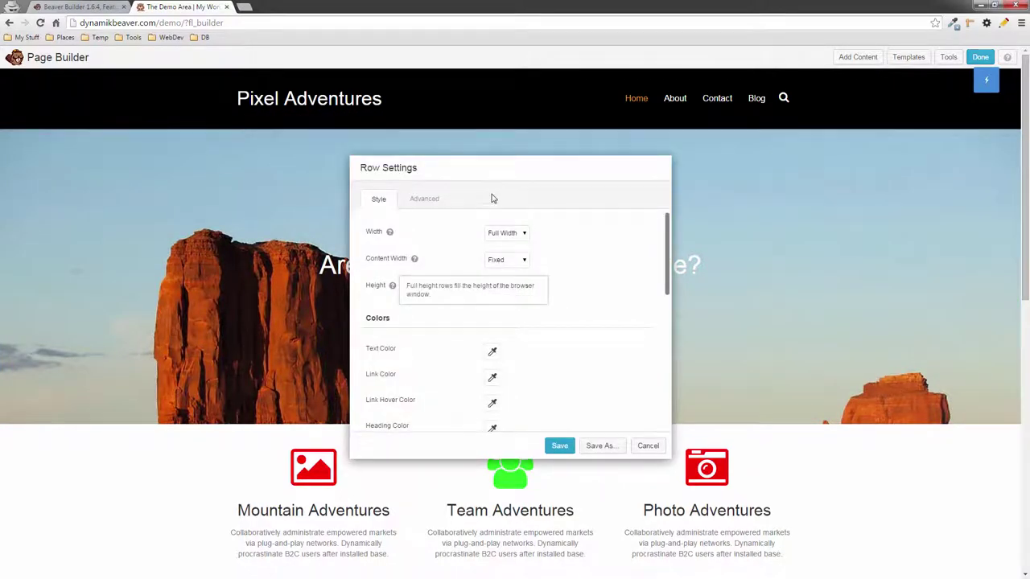
{"action": "left_click_drag", "start_coordinate": [506, 168], "coordinate": [872, 173]}
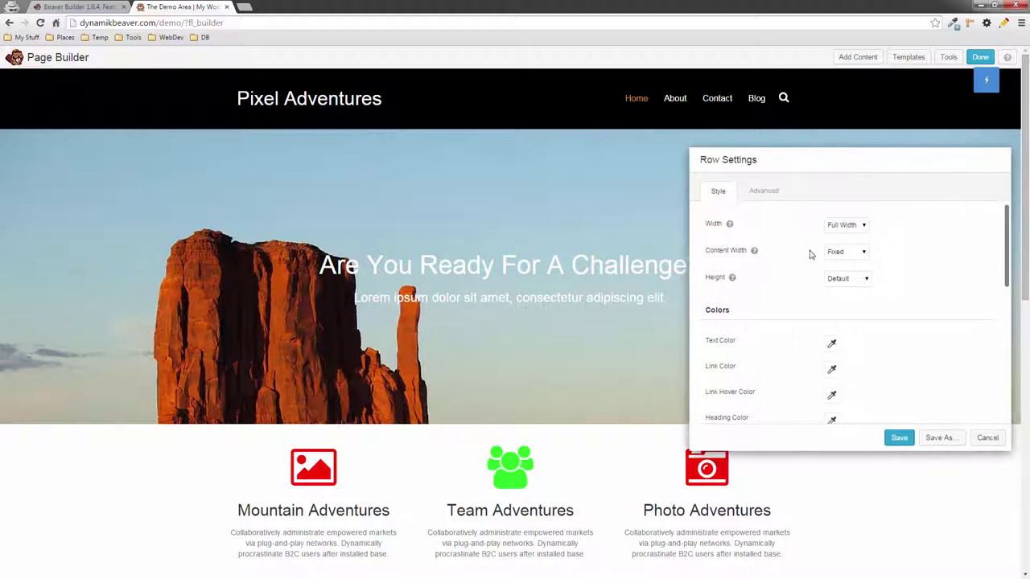
{"action": "mouse_move", "coordinate": [734, 283]}
{"action": "left_click", "coordinate": [866, 279]}
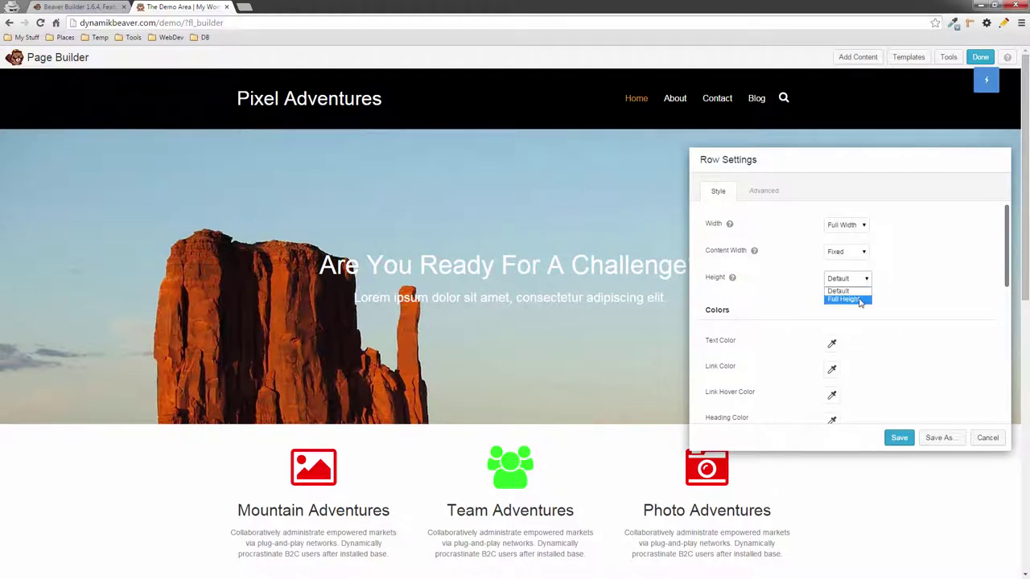
{"action": "left_click", "coordinate": [859, 299]}
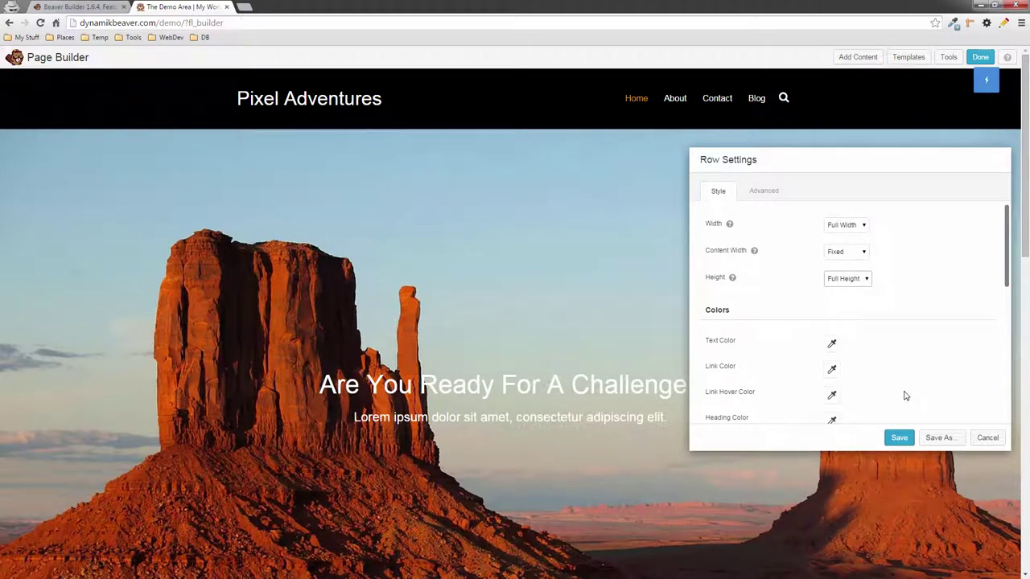
{"action": "left_click", "coordinate": [906, 443]}
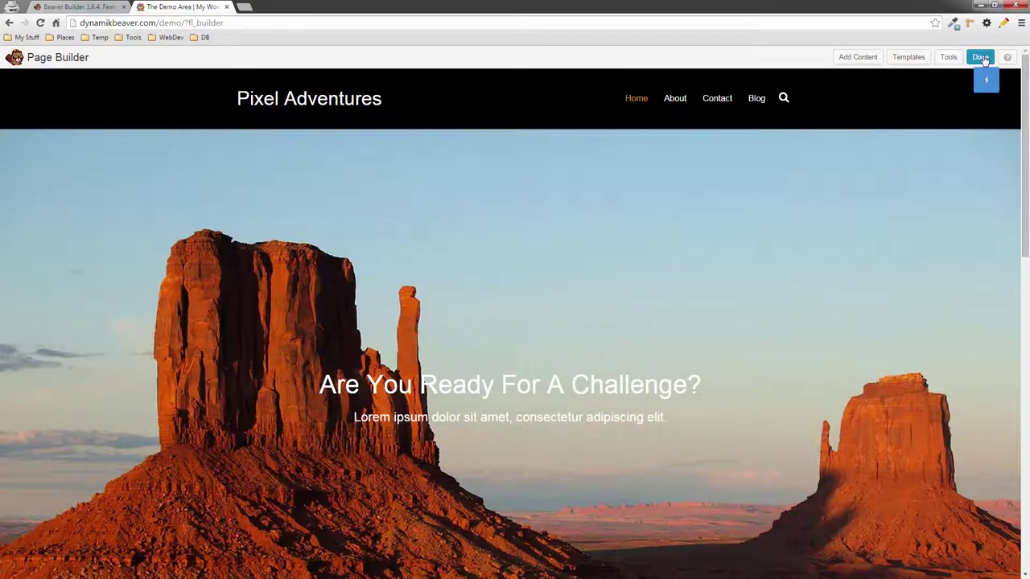
{"action": "left_click", "coordinate": [982, 59]}
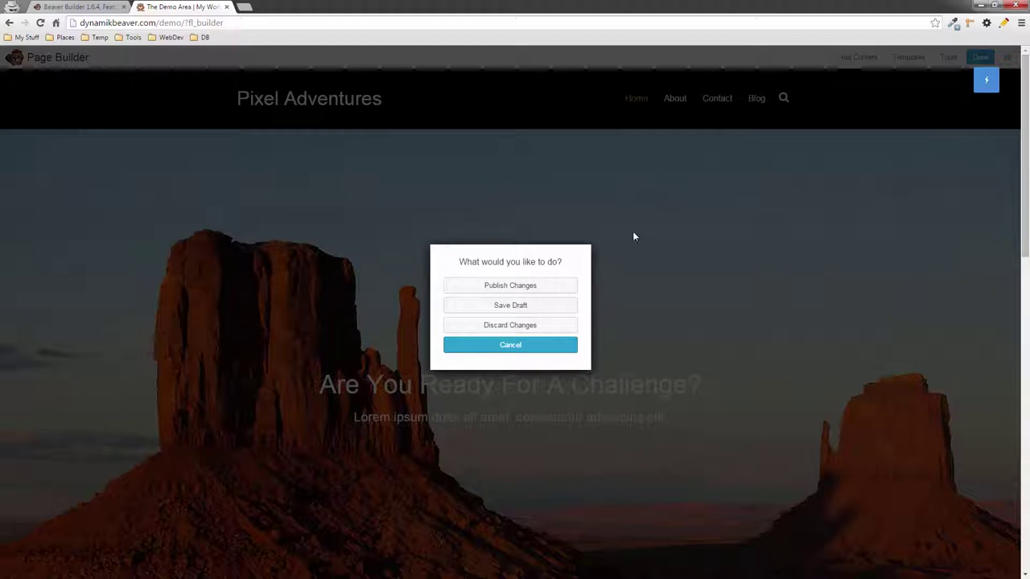
{"action": "left_click", "coordinate": [519, 286]}
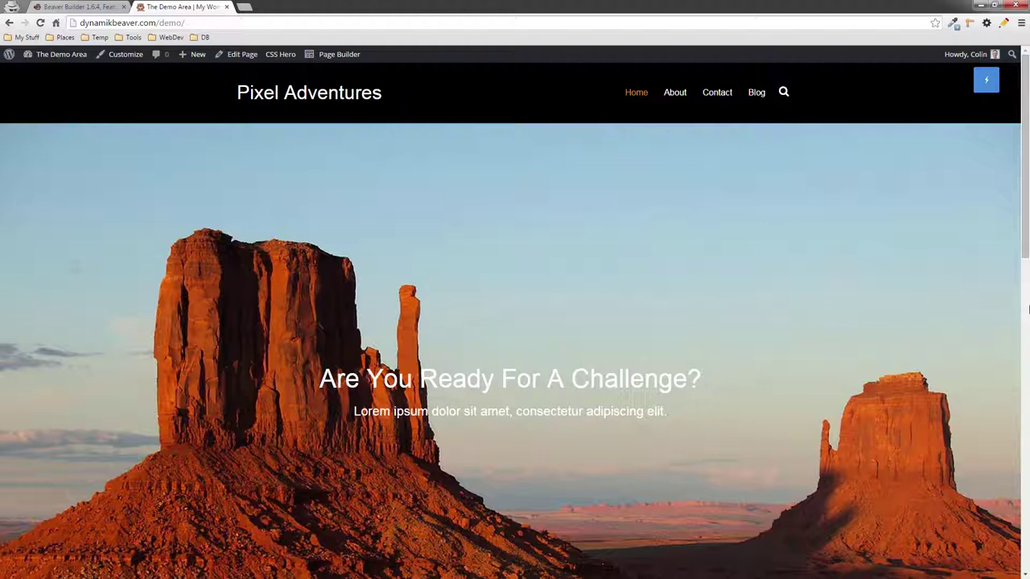
Check how the full-height hero row adapts by making the restored browser window taller and wider, and maximize it again.
{"action": "left_click", "coordinate": [994, 6]}
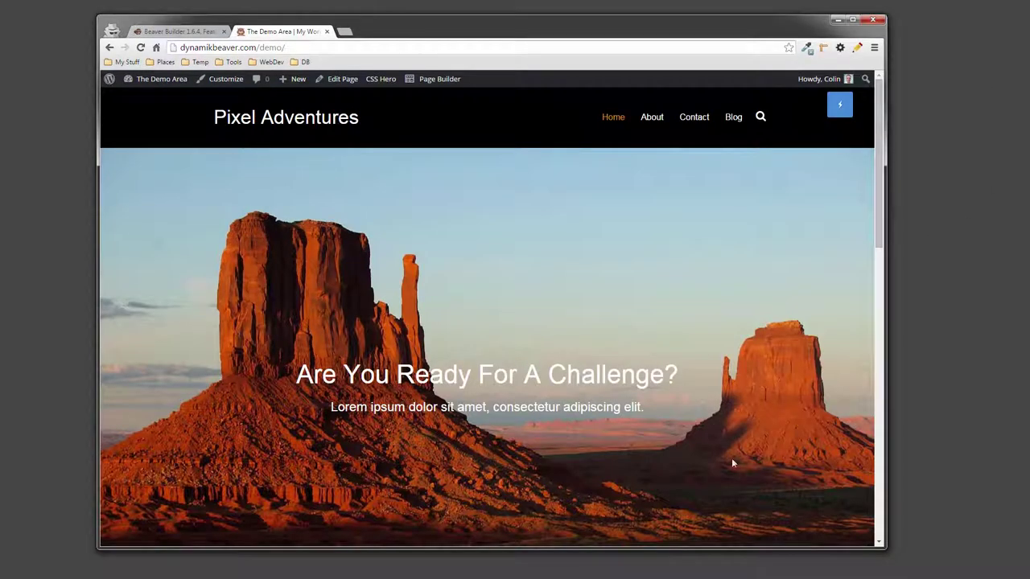
{"action": "left_click_drag", "start_coordinate": [697, 548], "coordinate": [697, 578]}
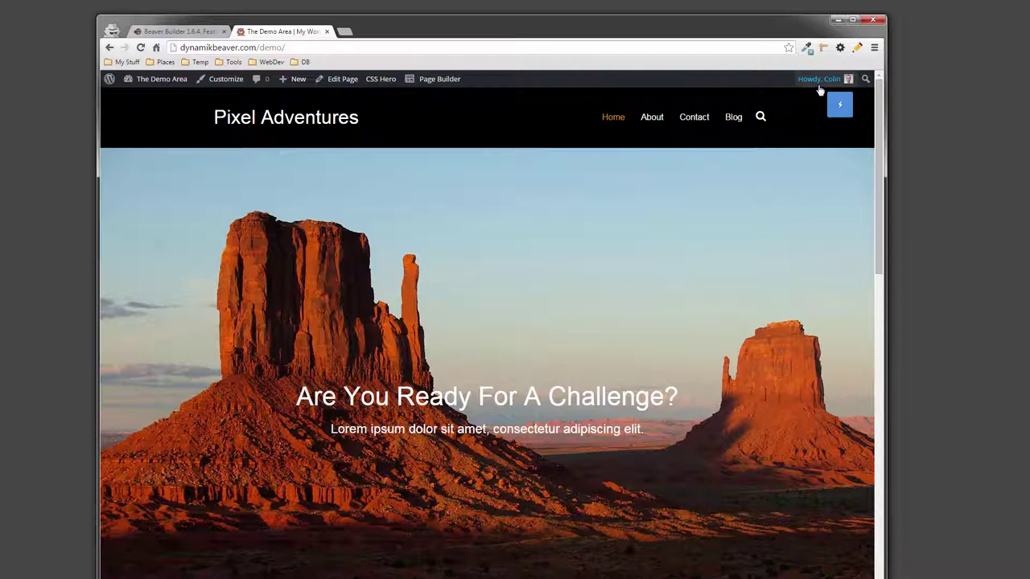
{"action": "left_click_drag", "start_coordinate": [885, 129], "coordinate": [969, 104]}
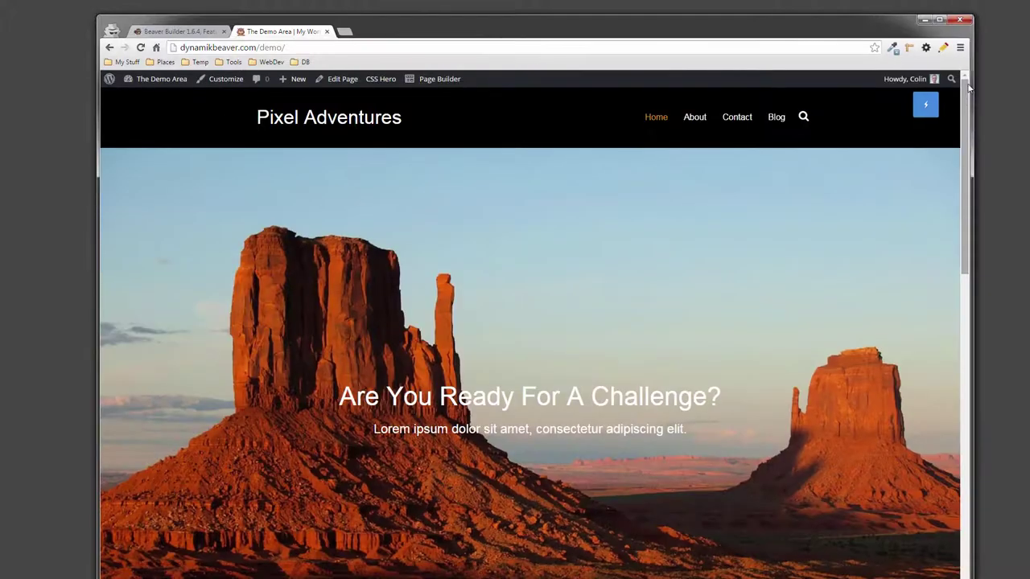
{"action": "left_click", "coordinate": [938, 18]}
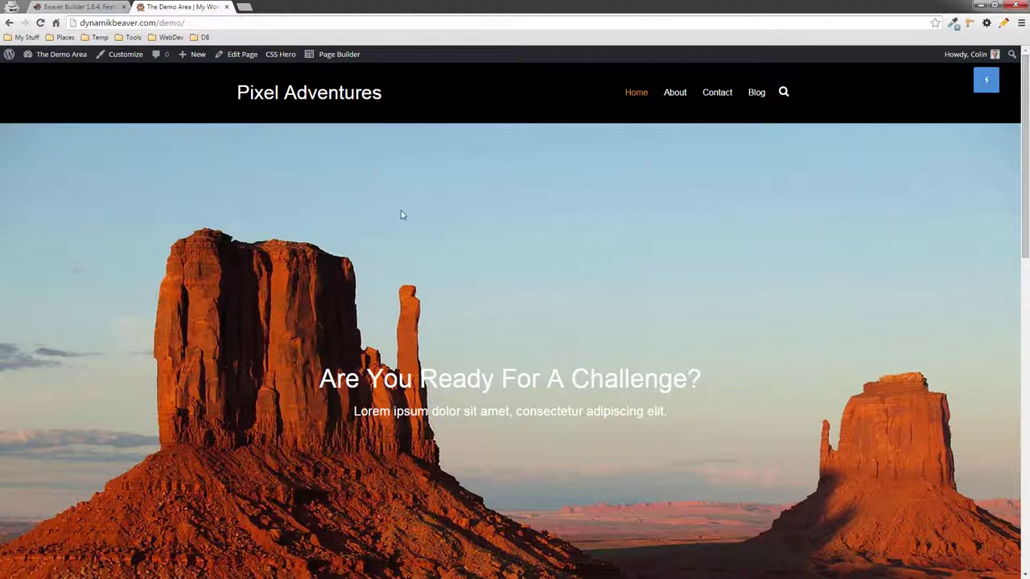
Reopen the demo page in the Page Builder and go to the row of adventure callouts.
{"action": "left_click", "coordinate": [339, 55]}
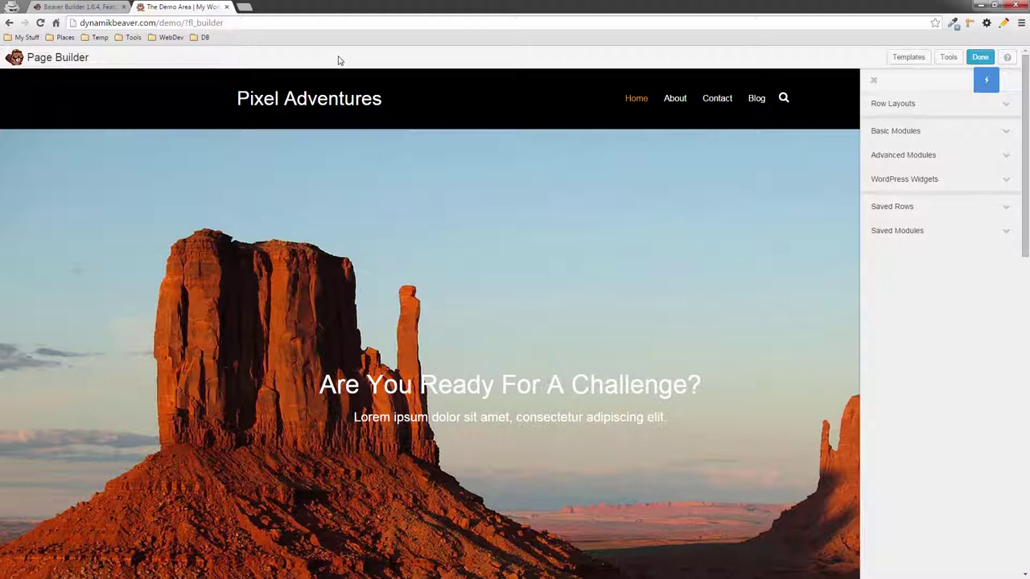
{"action": "mouse_move", "coordinate": [575, 174]}
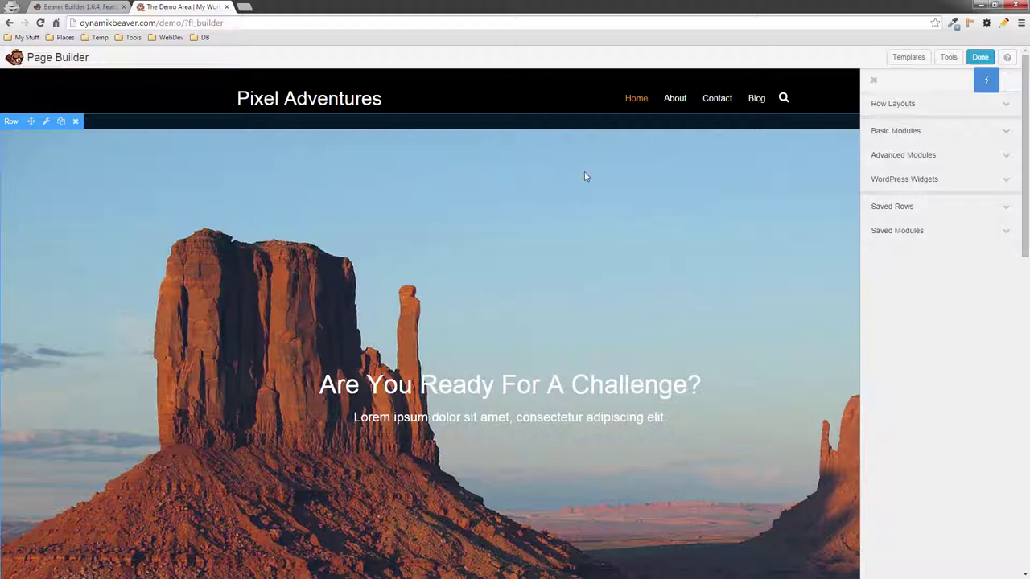
{"action": "scroll", "coordinate": [606, 179], "scroll_direction": "down", "scroll_amount": 5}
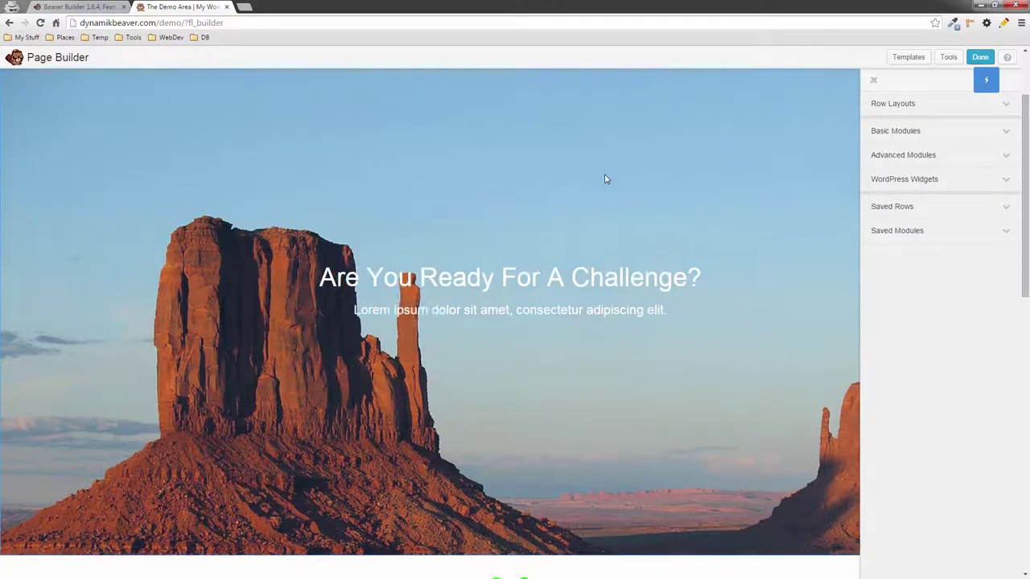
Insert an empty column before the Team Adventures column and delete it again.
{"action": "mouse_move", "coordinate": [500, 287]}
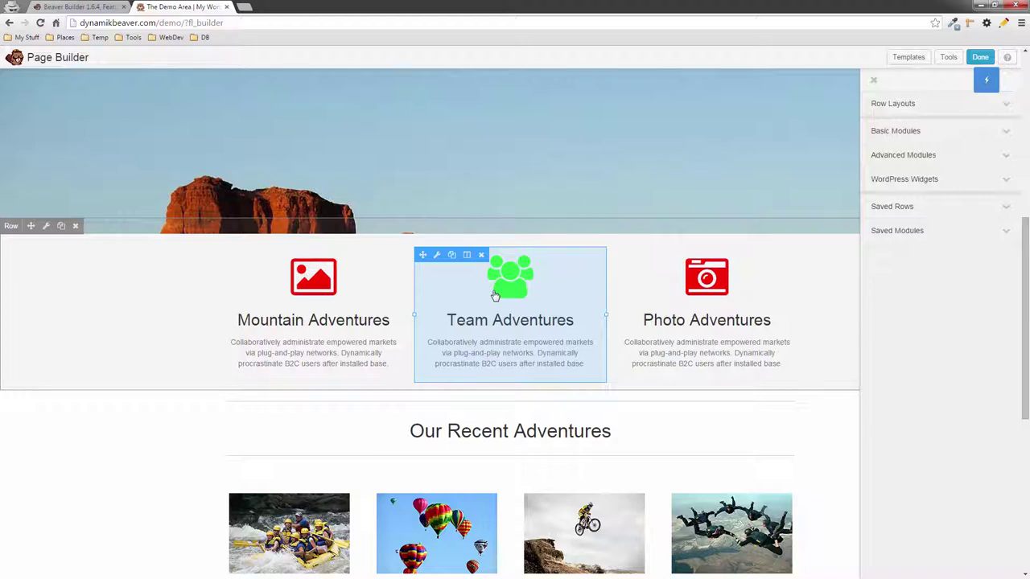
{"action": "left_click", "coordinate": [468, 261]}
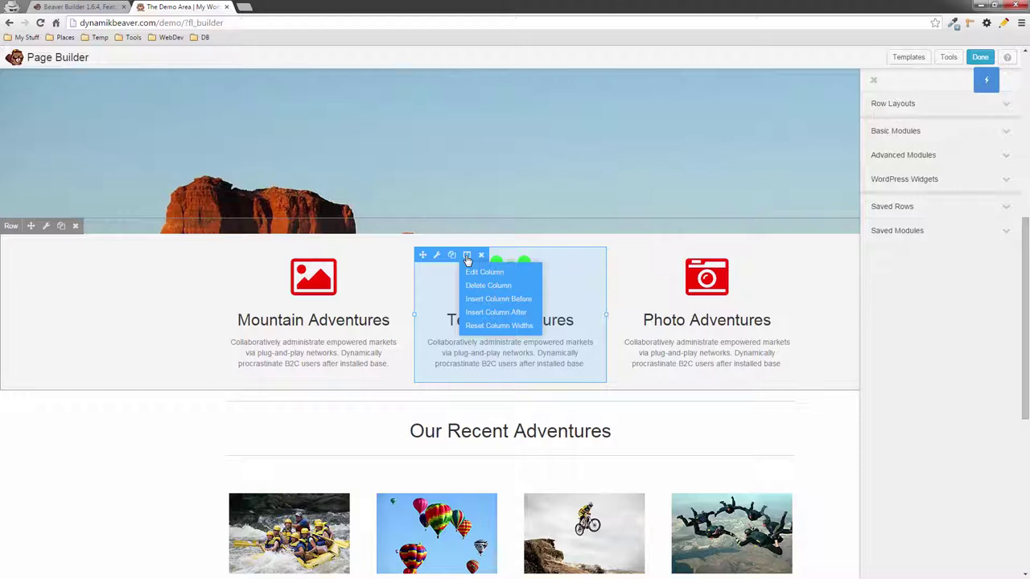
{"action": "left_click", "coordinate": [517, 301]}
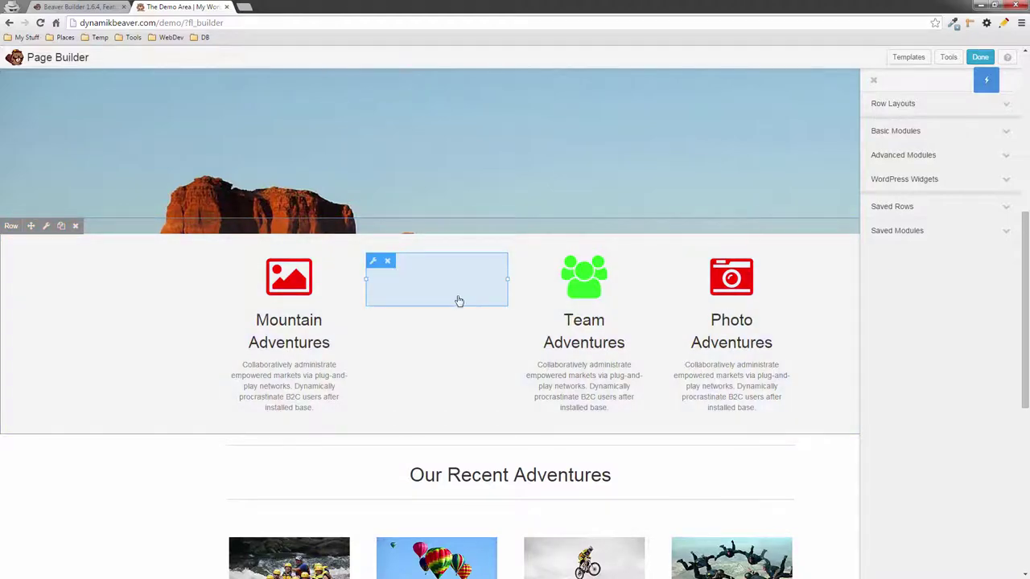
{"action": "left_click", "coordinate": [388, 264]}
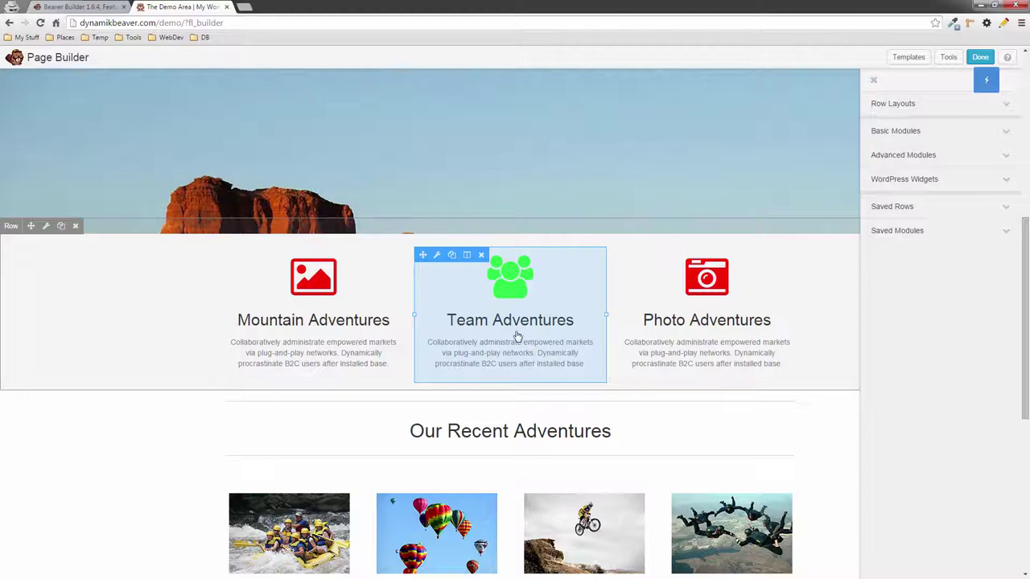
Insert an empty column after the Team Adventures column and delete it again.
{"action": "left_click", "coordinate": [467, 256]}
{"action": "left_click", "coordinate": [480, 314]}
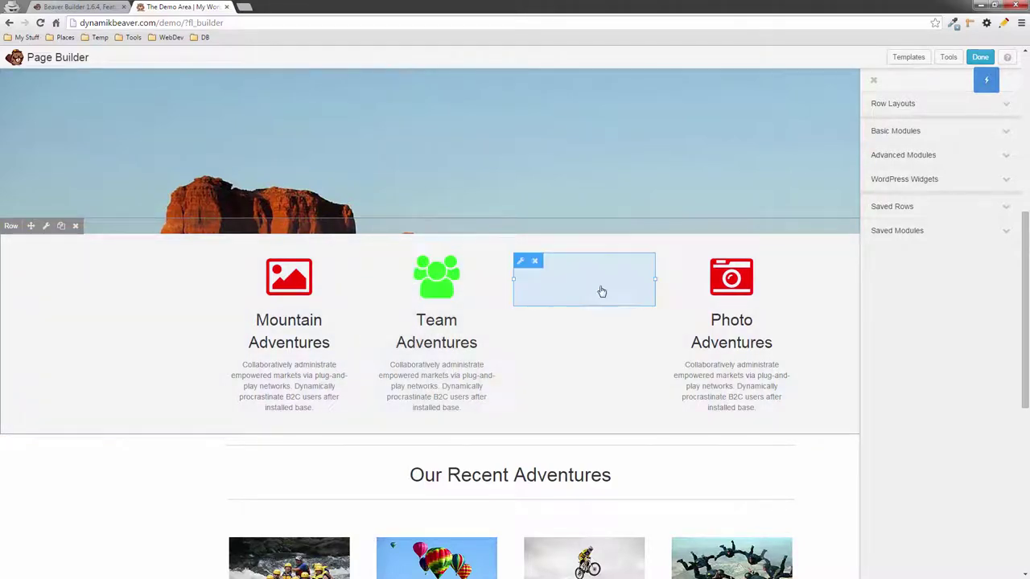
{"action": "left_click", "coordinate": [536, 264]}
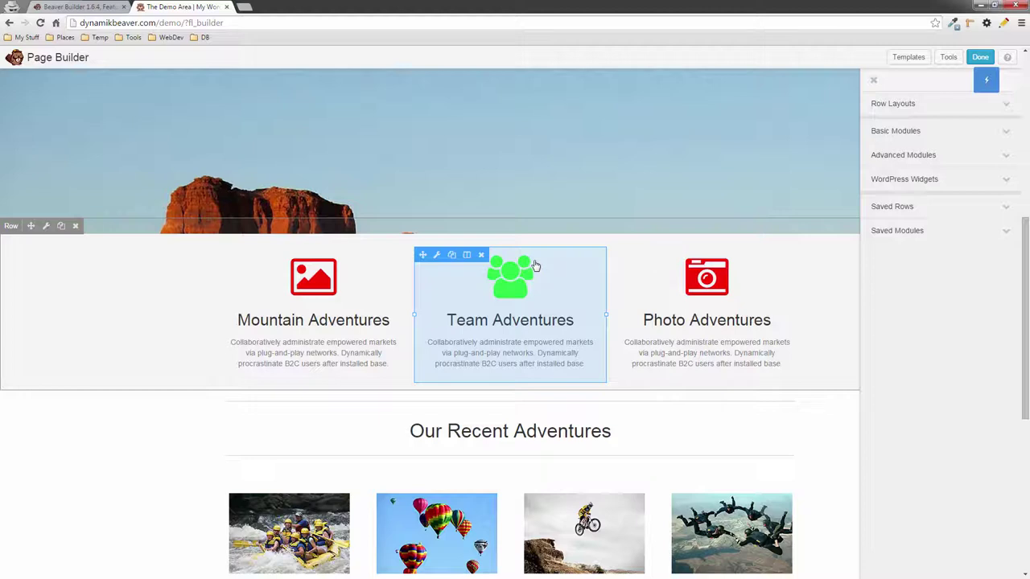
Reset the callout row's column widths and narrow the Team Adventures column at its border with Photo Adventures.
{"action": "mouse_move", "coordinate": [472, 258]}
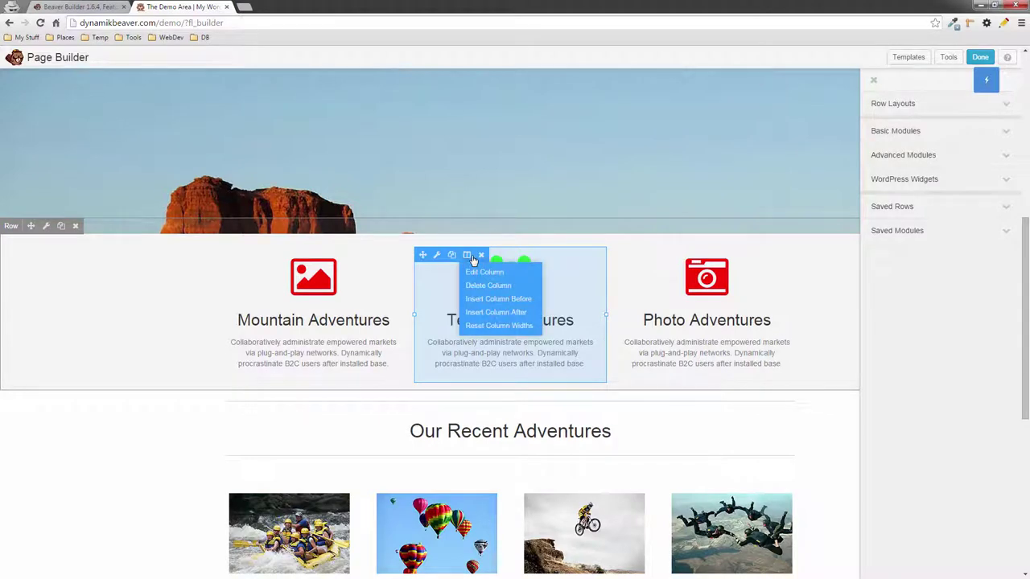
{"action": "left_click", "coordinate": [517, 327]}
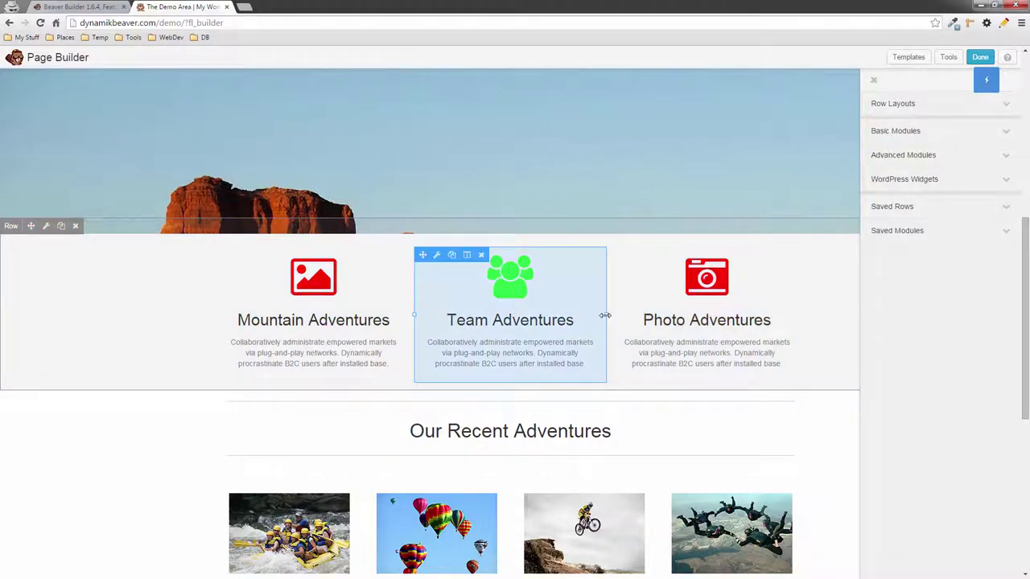
{"action": "left_click_drag", "start_coordinate": [611, 319], "coordinate": [553, 313]}
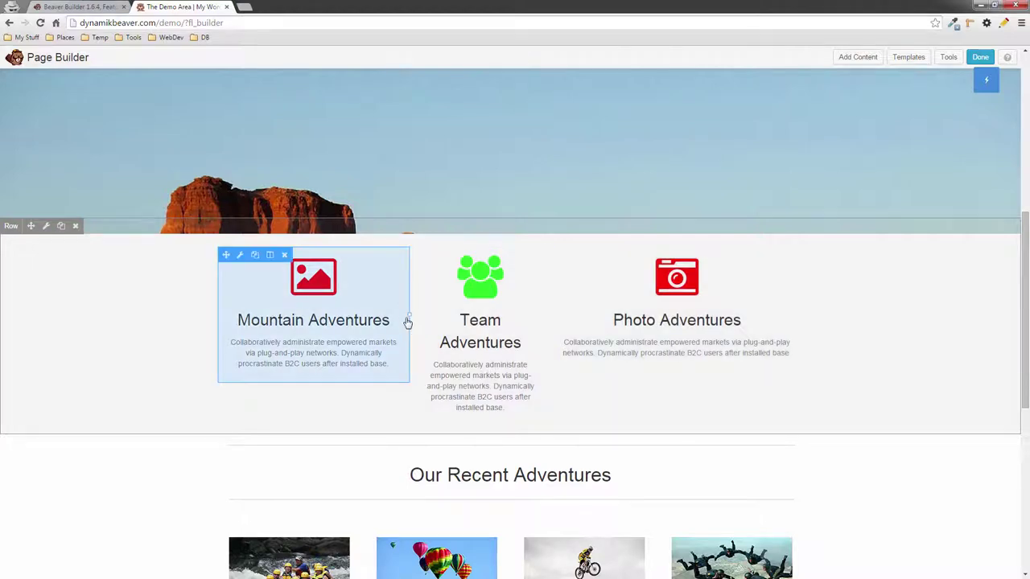
Resize the three callout columns at their shared borders and reset the row's column widths.
{"action": "left_click_drag", "start_coordinate": [408, 315], "coordinate": [312, 303]}
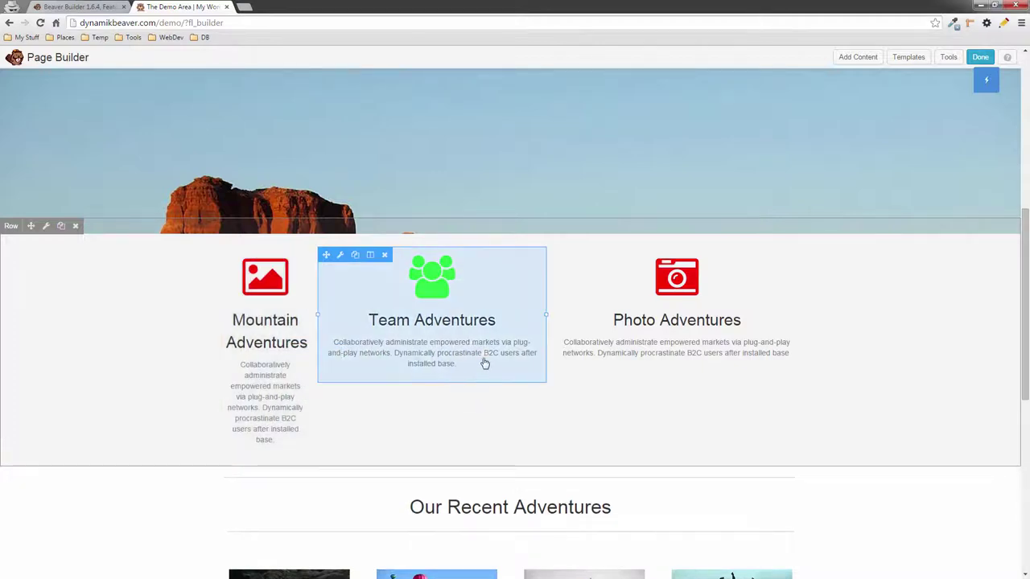
{"action": "left_click_drag", "start_coordinate": [542, 313], "coordinate": [524, 314]}
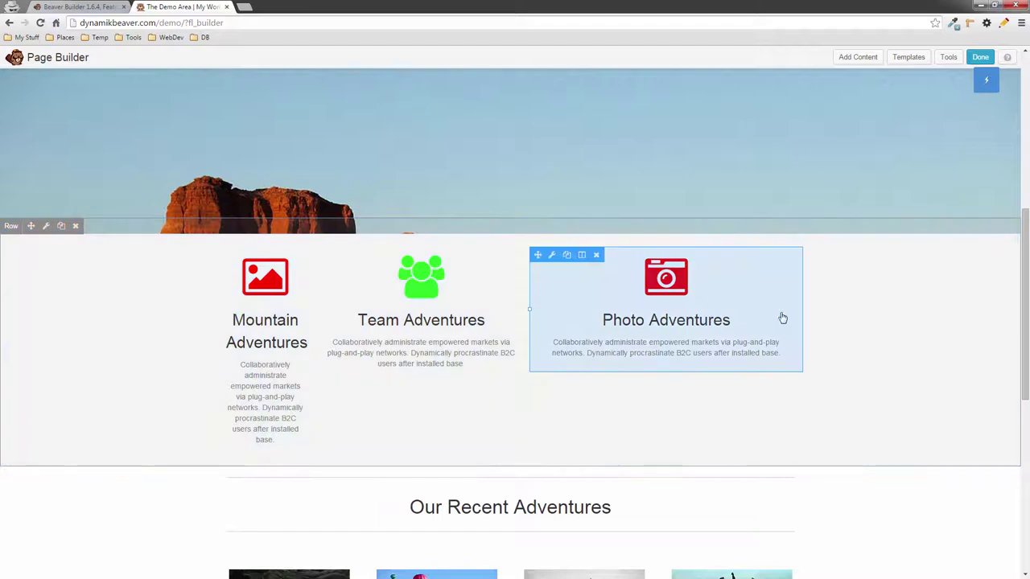
{"action": "left_click_drag", "start_coordinate": [527, 310], "coordinate": [707, 315]}
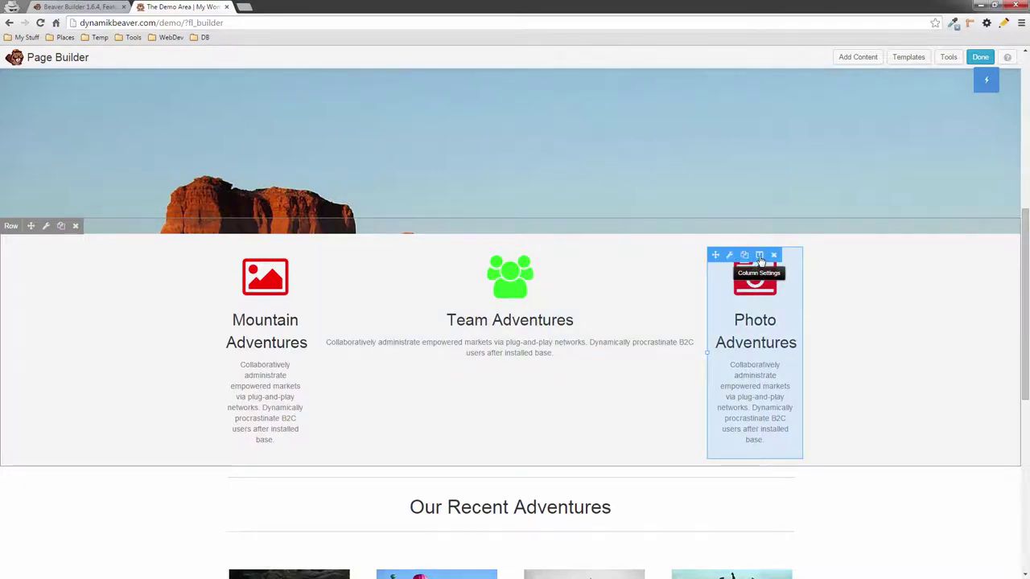
{"action": "left_click", "coordinate": [760, 258]}
{"action": "left_click", "coordinate": [772, 327]}
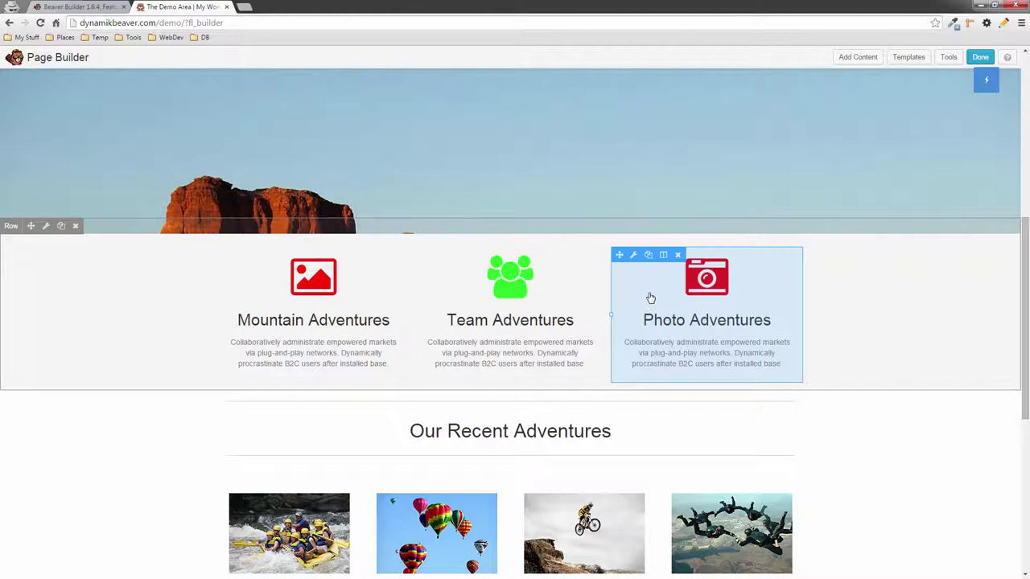
Open the Photo Adventures column's settings, read the Equalize Column Heights help, and close them without saving.
{"action": "left_click", "coordinate": [663, 254]}
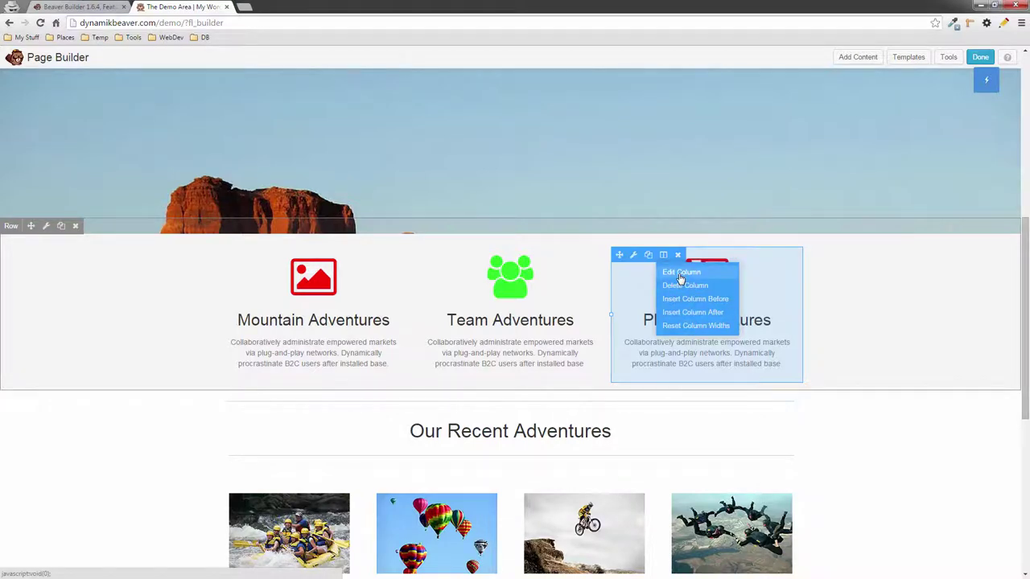
{"action": "left_click", "coordinate": [680, 273]}
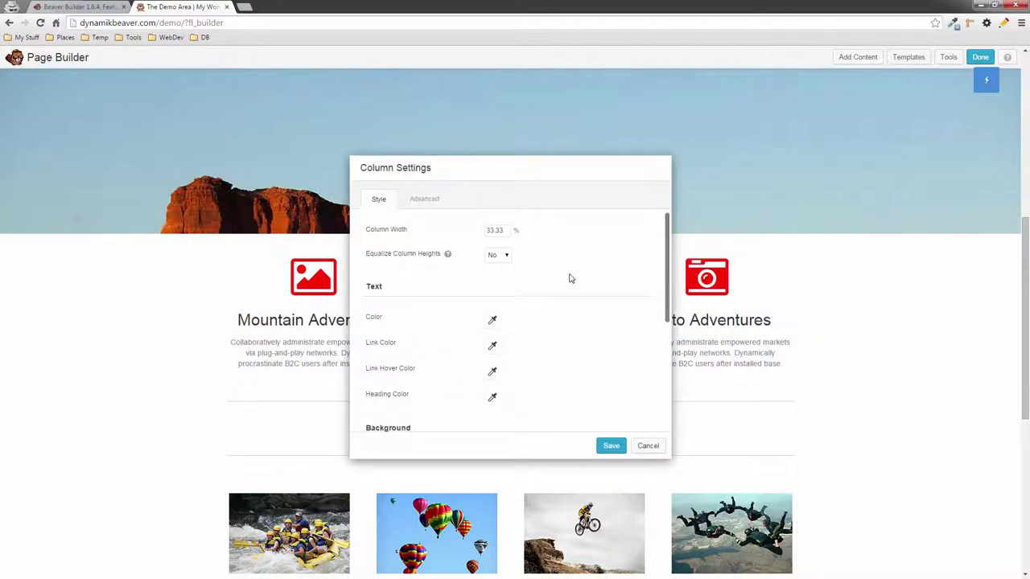
{"action": "left_click_drag", "start_coordinate": [558, 177], "coordinate": [909, 129]}
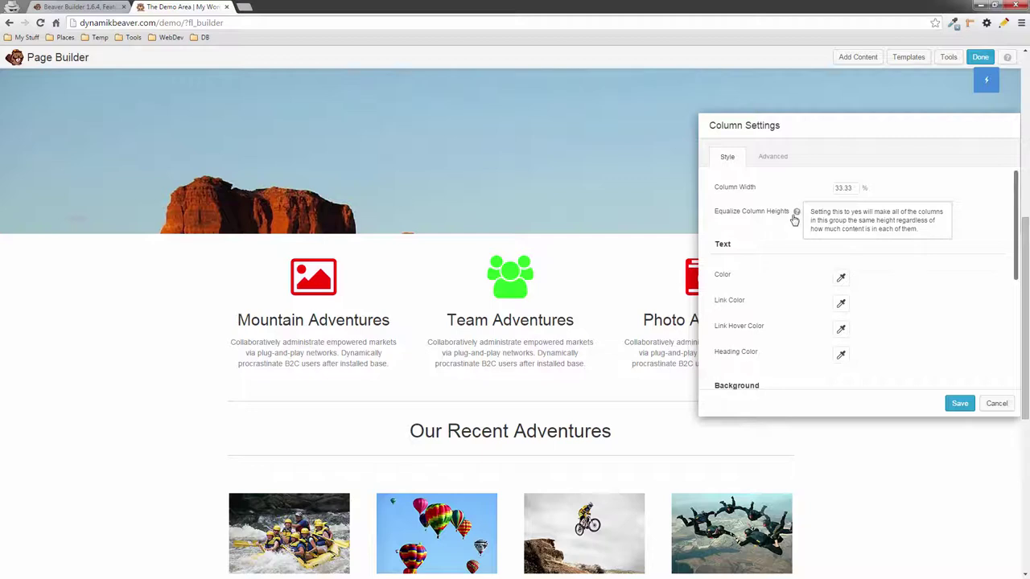
{"action": "left_click_drag", "start_coordinate": [951, 125], "coordinate": [865, 122]}
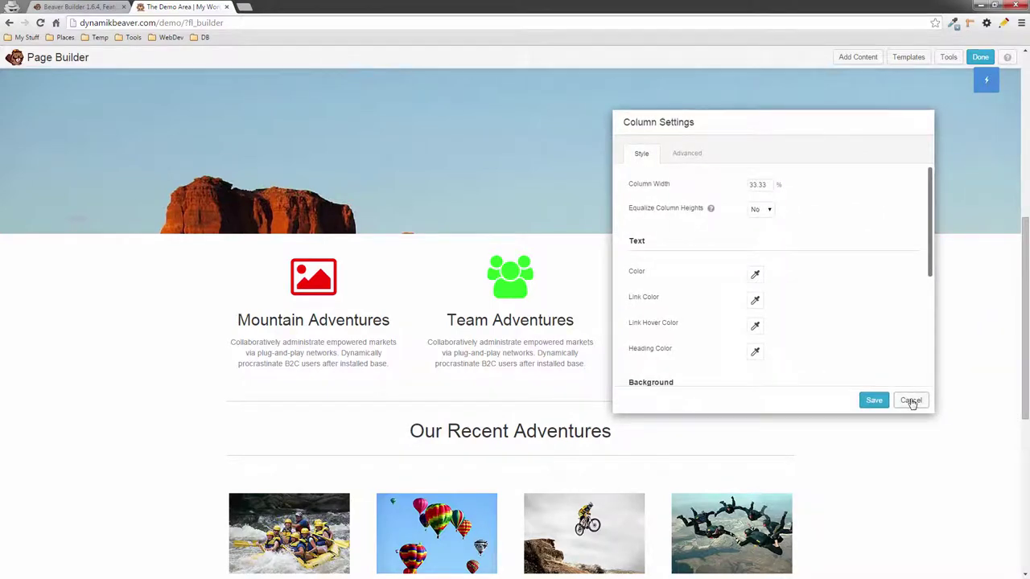
{"action": "left_click", "coordinate": [911, 401]}
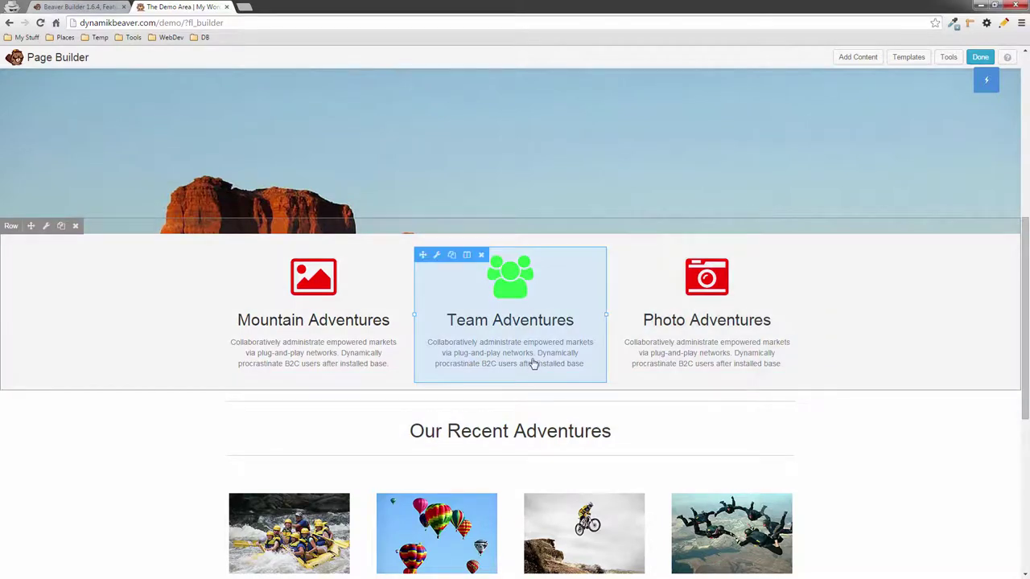
Add several lorem ipsum paragraphs to the Team Adventures callout text and remove everything after "expedita distinctio.".
{"action": "left_click", "coordinate": [533, 363]}
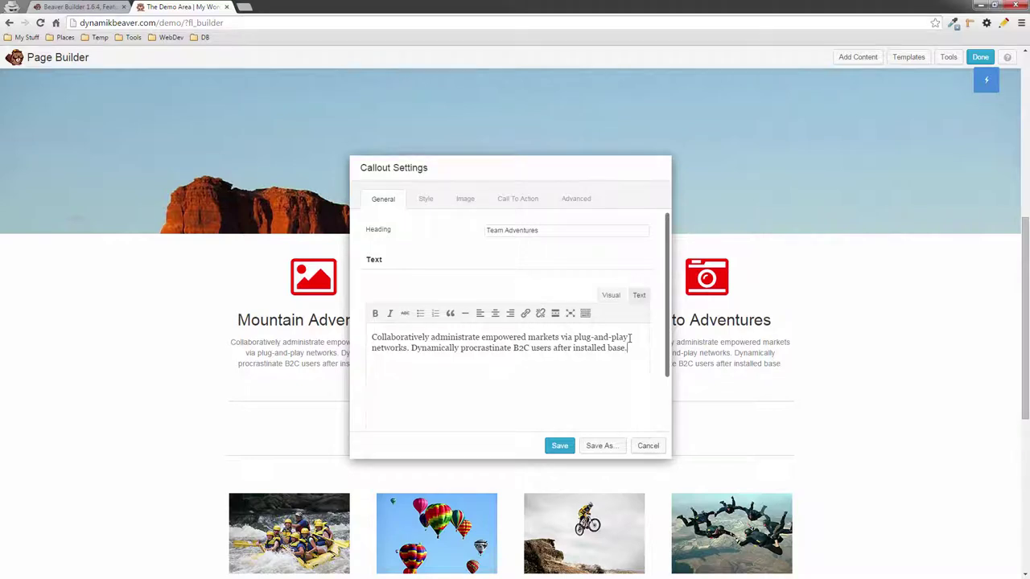
{"action": "type", "text": "um"}
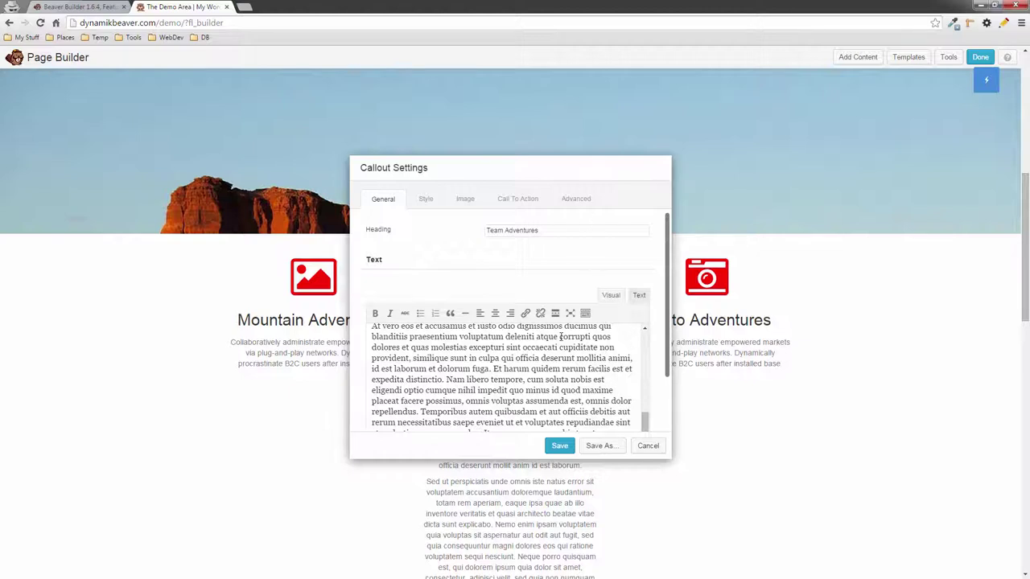
{"action": "scroll", "coordinate": [576, 338], "scroll_direction": "down", "scroll_amount": 3}
{"action": "left_click_drag", "start_coordinate": [595, 383], "coordinate": [456, 309]}
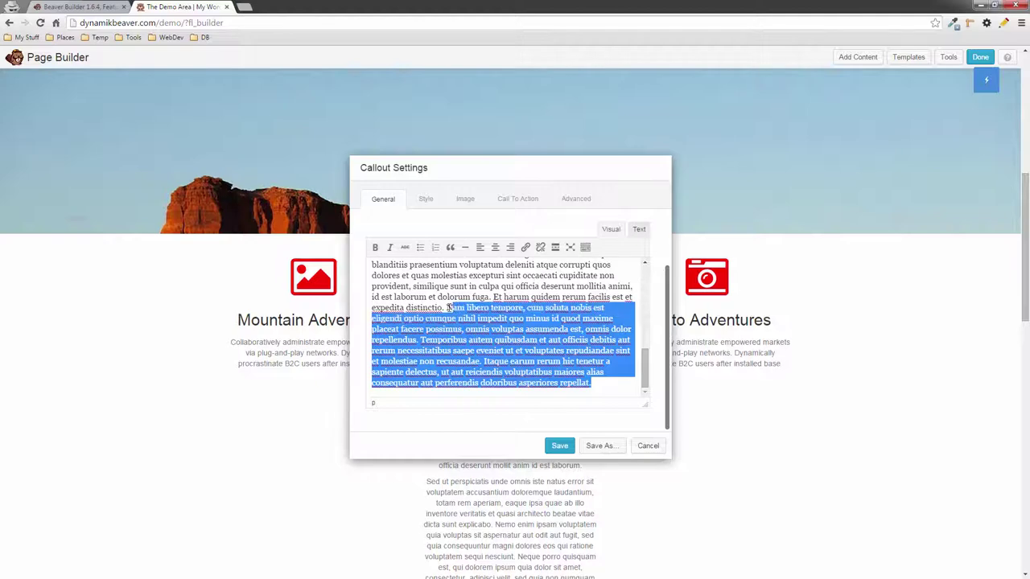
{"action": "key", "text": "BackSpace"}
Cut the Team Adventures filler text down to its first lorem ipsum paragraph and save the callout.
{"action": "left_click_drag", "start_coordinate": [526, 168], "coordinate": [884, 127]}
{"action": "scroll", "coordinate": [586, 415], "scroll_direction": "down", "scroll_amount": 2}
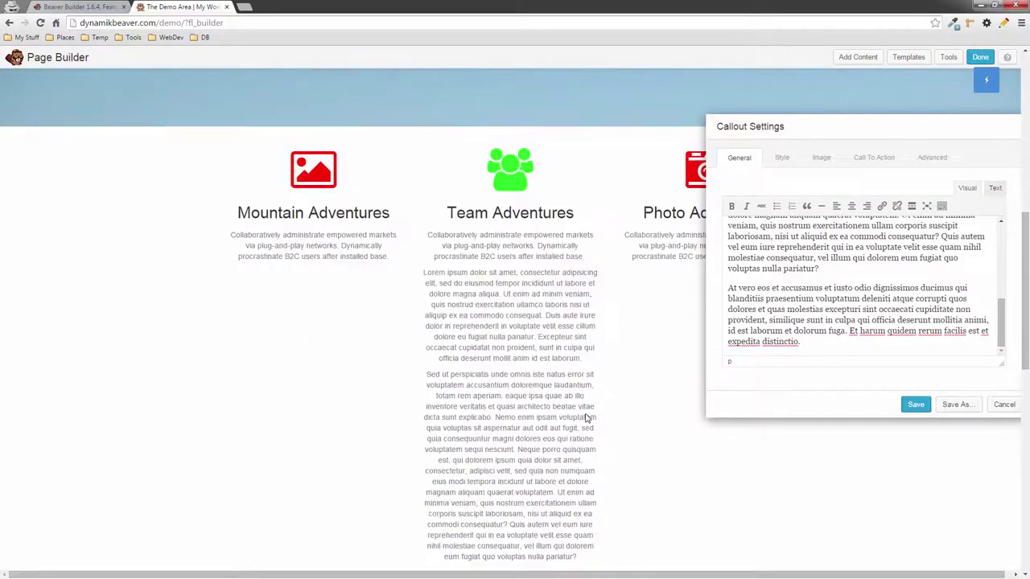
{"action": "scroll", "coordinate": [587, 418], "scroll_direction": "down", "scroll_amount": 4}
{"action": "scroll", "coordinate": [586, 419], "scroll_direction": "up", "scroll_amount": 4}
{"action": "left_click_drag", "start_coordinate": [815, 344], "coordinate": [724, 254]}
{"action": "key", "text": "BackSpace"}
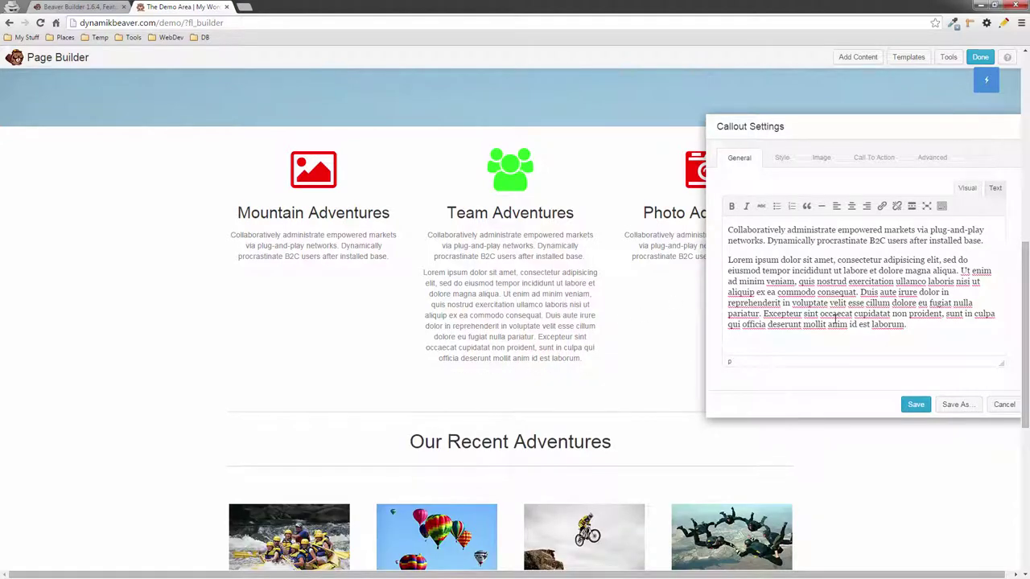
{"action": "scroll", "coordinate": [835, 320], "scroll_direction": "up", "scroll_amount": 3}
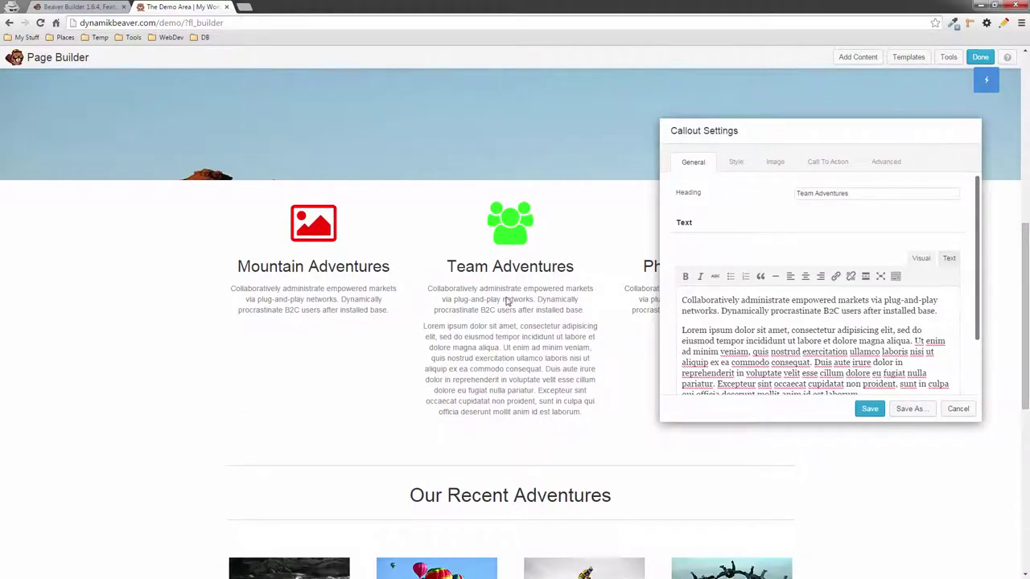
{"action": "left_click", "coordinate": [869, 409]}
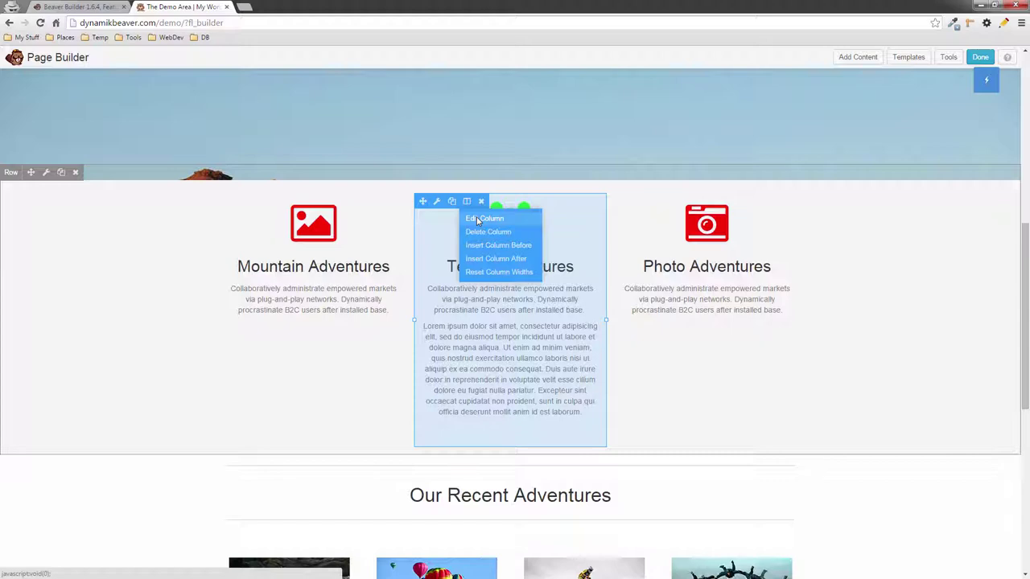
Give the Team Adventures column a grey background color of about #b5b6b6 and save the column settings.
{"action": "left_click", "coordinate": [476, 221]}
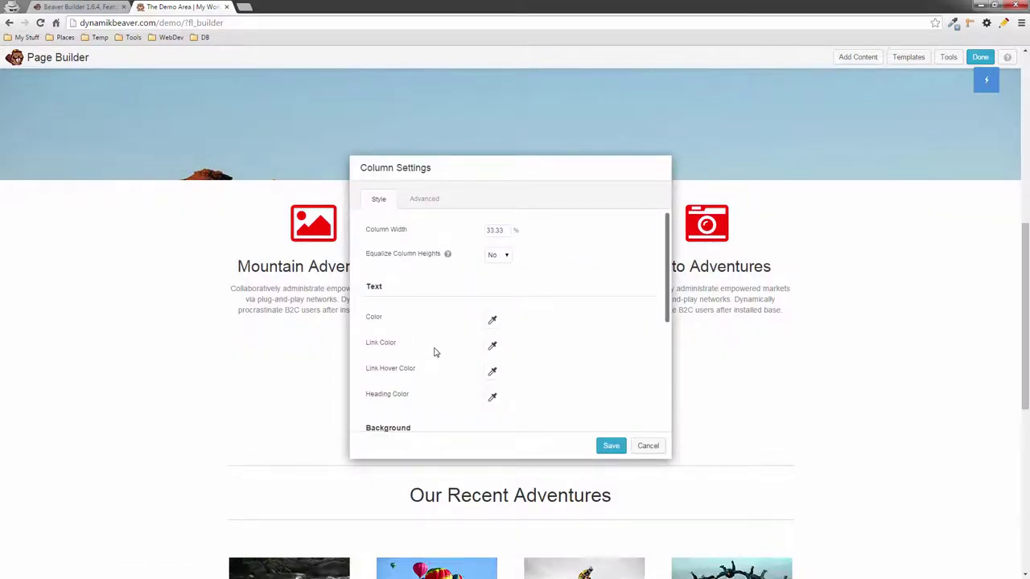
{"action": "scroll", "coordinate": [434, 352], "scroll_direction": "down", "scroll_amount": 2}
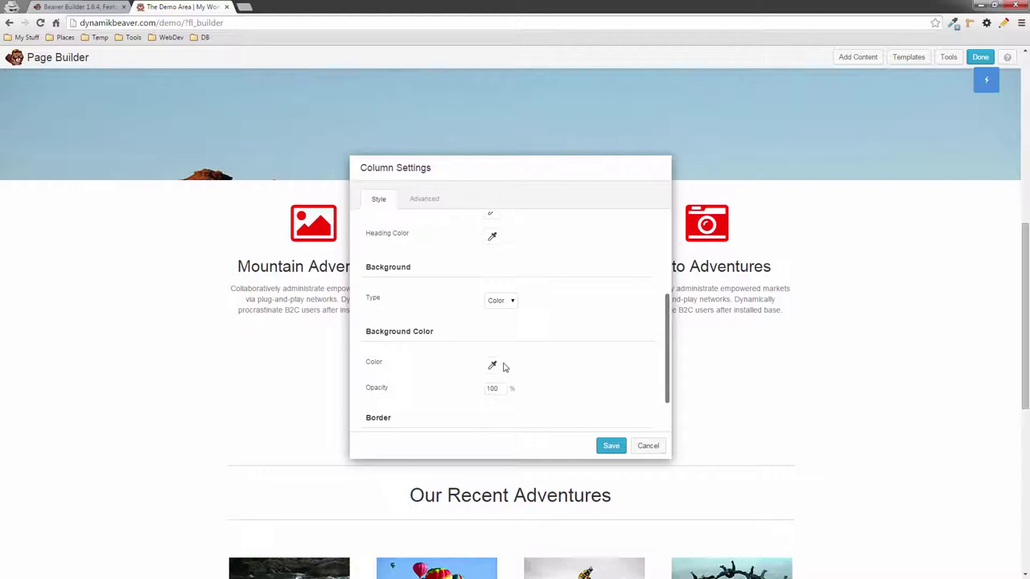
{"action": "scroll", "coordinate": [513, 367], "scroll_direction": "down", "scroll_amount": 1}
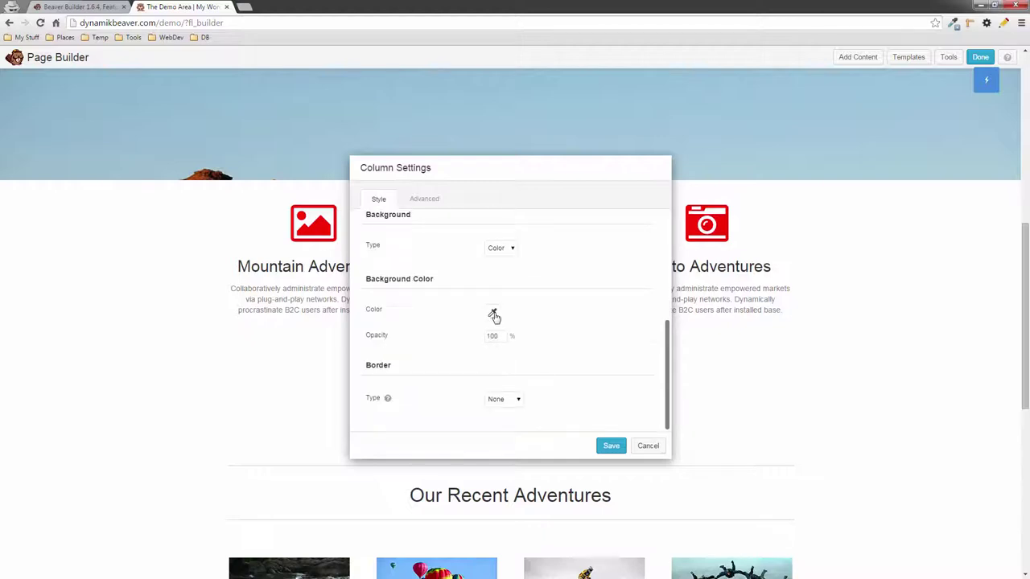
{"action": "left_click", "coordinate": [493, 314]}
{"action": "scroll", "coordinate": [483, 196], "scroll_direction": "up", "scroll_amount": 3}
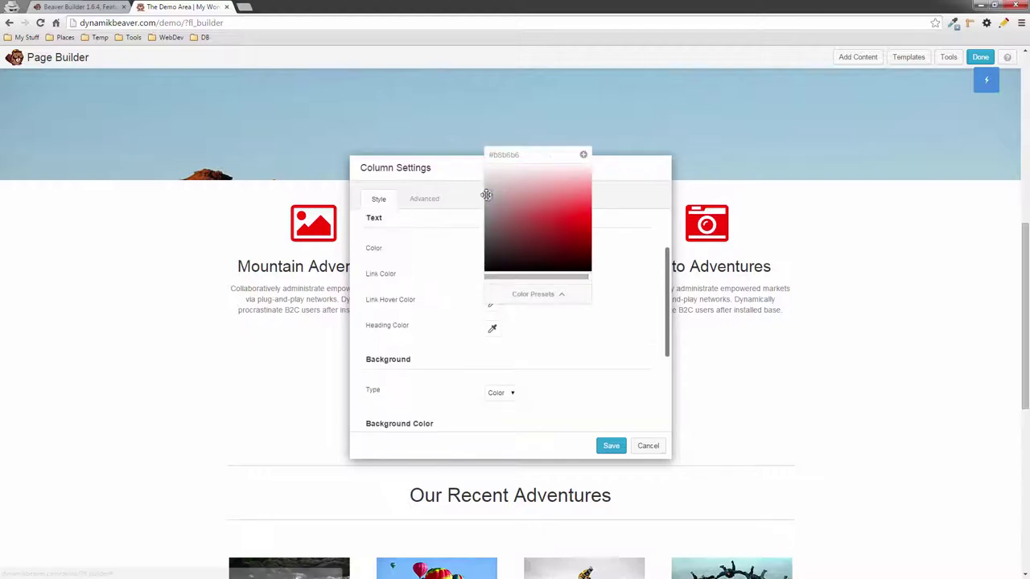
{"action": "left_click", "coordinate": [478, 196]}
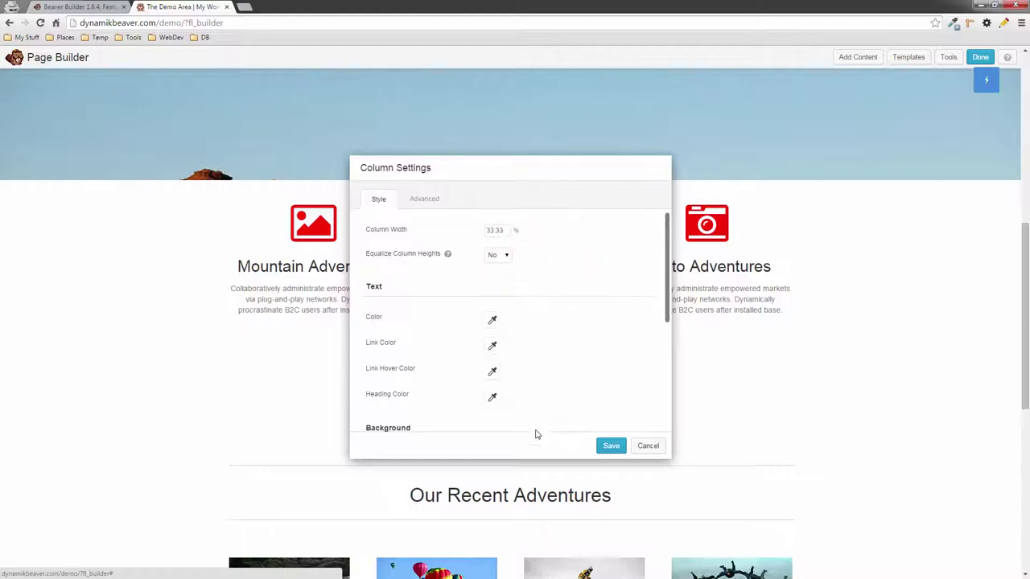
{"action": "left_click", "coordinate": [611, 446]}
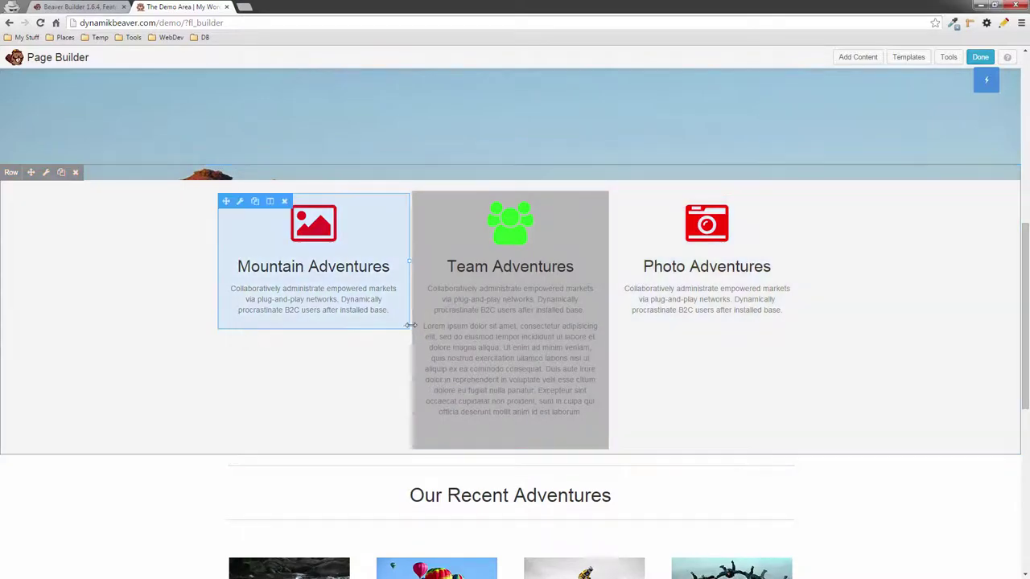
Give the Mountain Adventures column a light grey background color of about #bababa and save the column settings.
{"action": "left_click", "coordinate": [271, 203]}
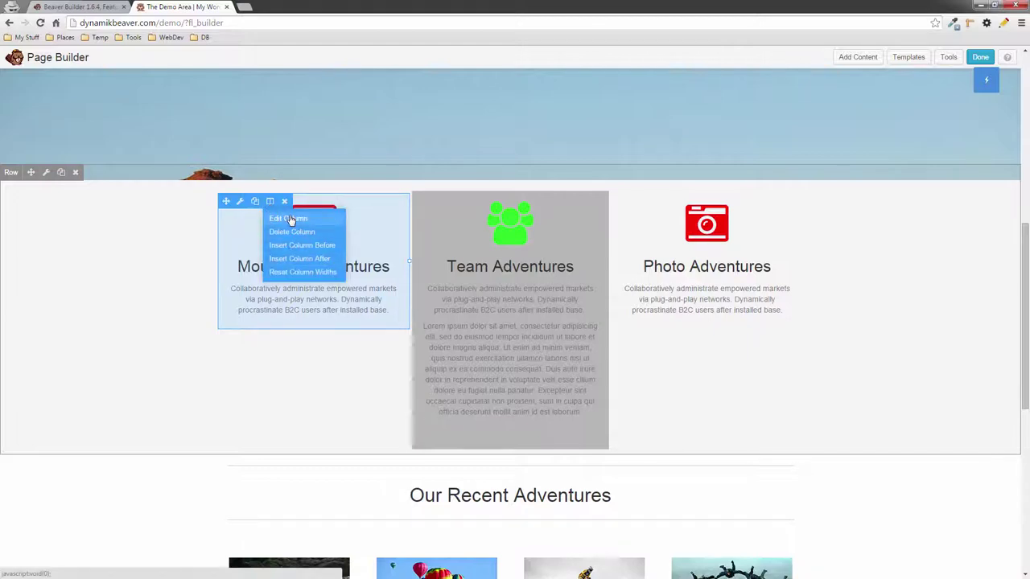
{"action": "left_click", "coordinate": [290, 219]}
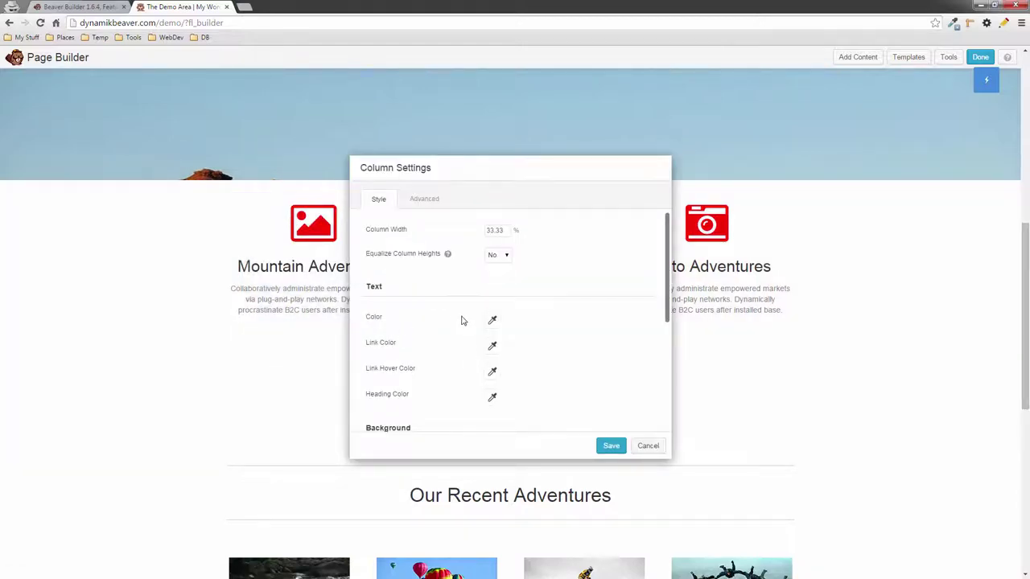
{"action": "scroll", "coordinate": [462, 321], "scroll_direction": "down", "scroll_amount": 3}
{"action": "left_click", "coordinate": [493, 314]}
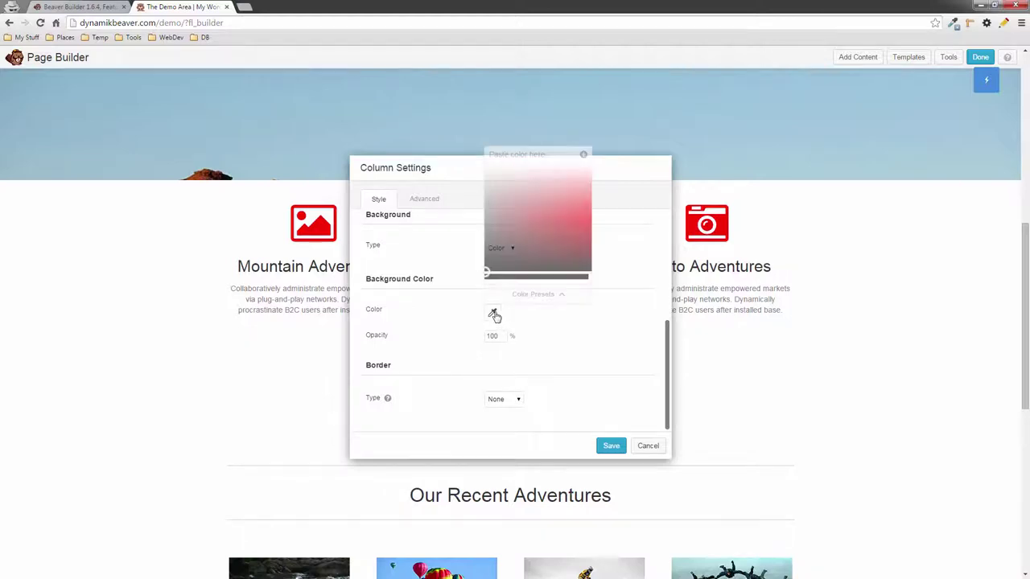
{"action": "scroll", "coordinate": [484, 195], "scroll_direction": "up", "scroll_amount": 3}
{"action": "scroll", "coordinate": [484, 195], "scroll_direction": "up", "scroll_amount": 1}
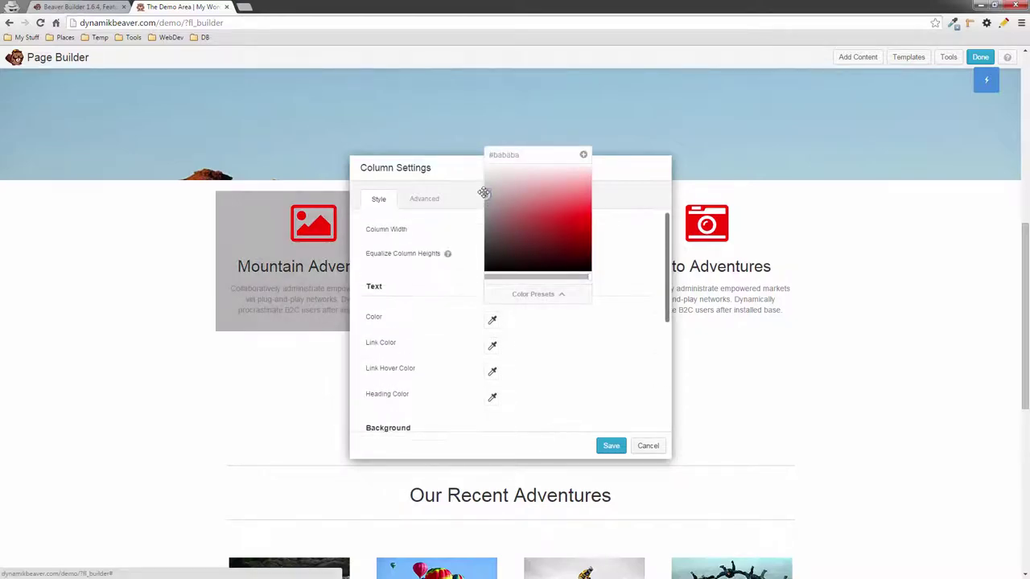
{"action": "left_click", "coordinate": [611, 446]}
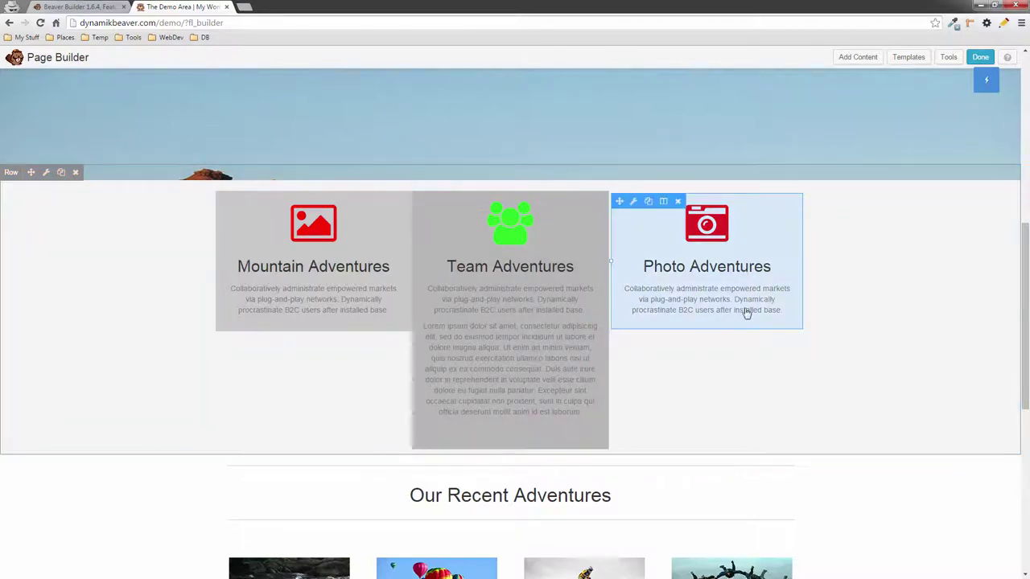
Give the Photo Adventures column a darker grey background color than the other two and save the column settings.
{"action": "left_click", "coordinate": [664, 202]}
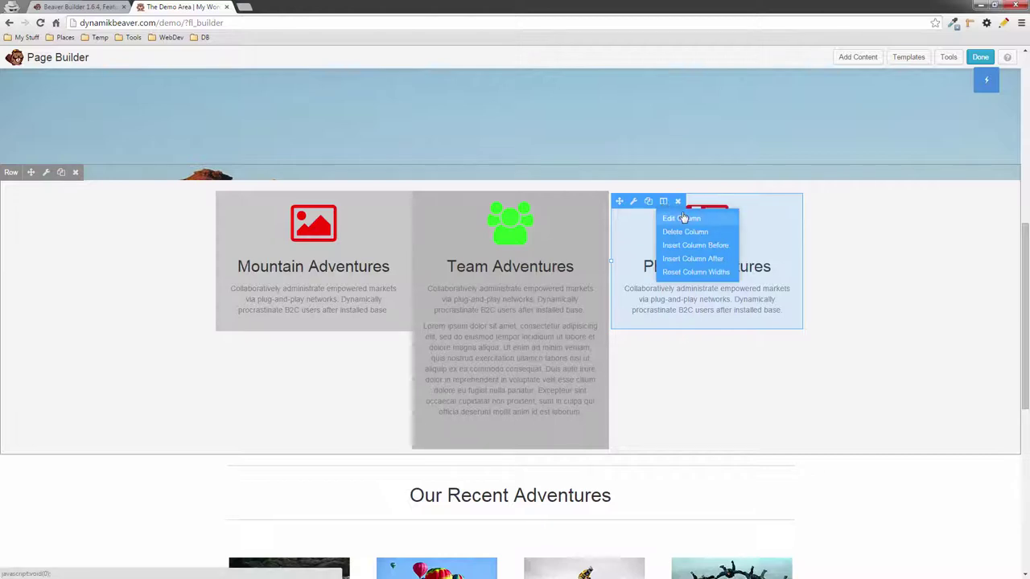
{"action": "left_click", "coordinate": [683, 218]}
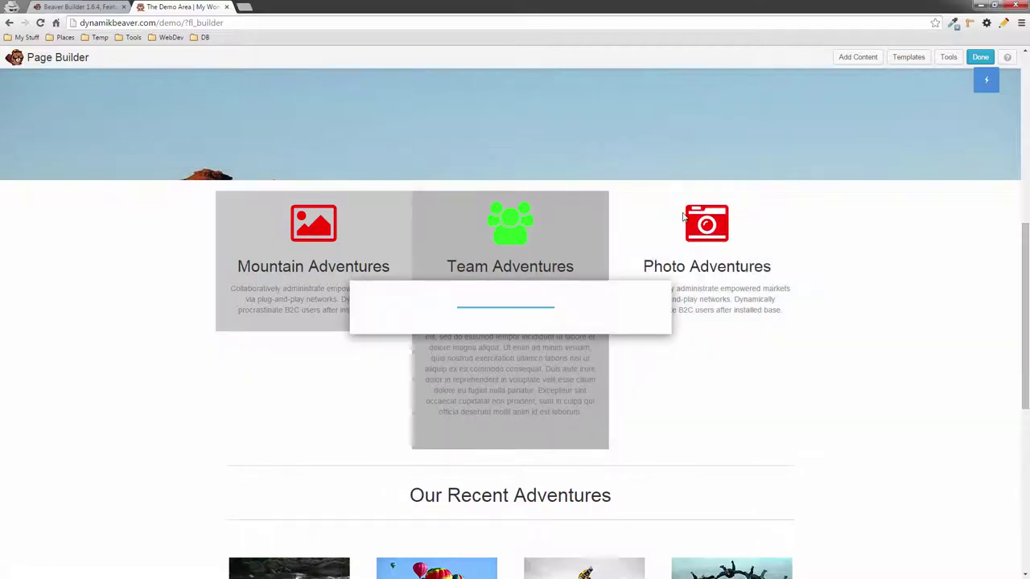
{"action": "left_click_drag", "start_coordinate": [503, 169], "coordinate": [296, 179]}
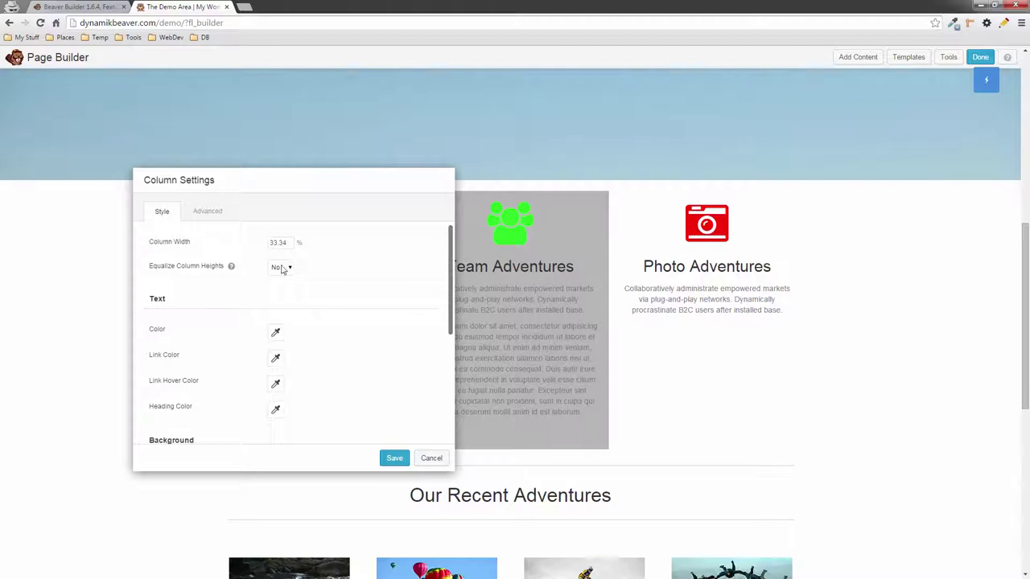
{"action": "scroll", "coordinate": [254, 399], "scroll_direction": "down", "scroll_amount": 2}
{"action": "scroll", "coordinate": [258, 386], "scroll_direction": "down", "scroll_amount": 1}
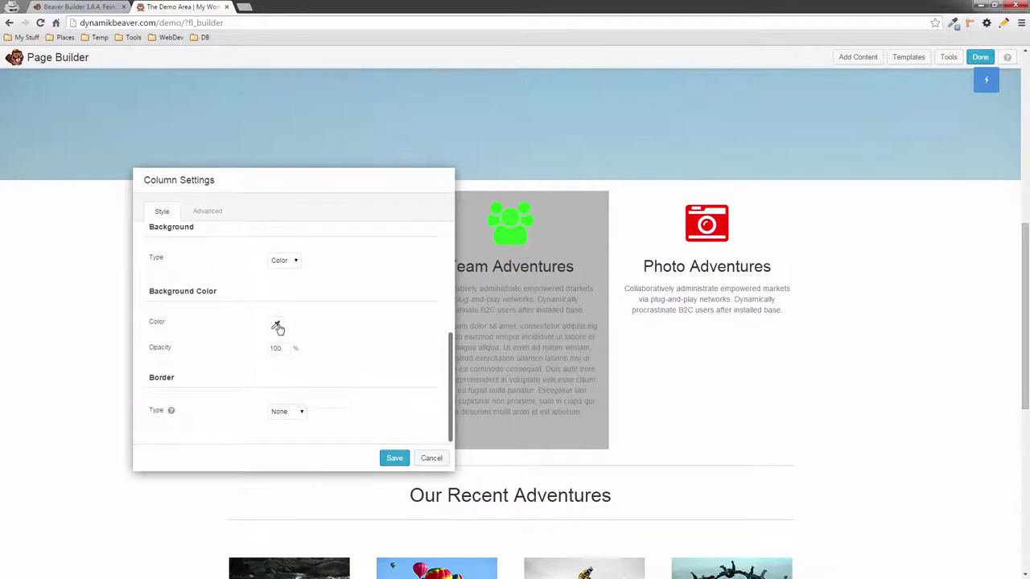
{"action": "left_click", "coordinate": [276, 329]}
{"action": "left_click_drag", "start_coordinate": [273, 246], "coordinate": [260, 216]}
{"action": "scroll", "coordinate": [261, 228], "scroll_direction": "up", "scroll_amount": 4}
{"action": "left_click", "coordinate": [265, 218]}
{"action": "left_click", "coordinate": [393, 459]}
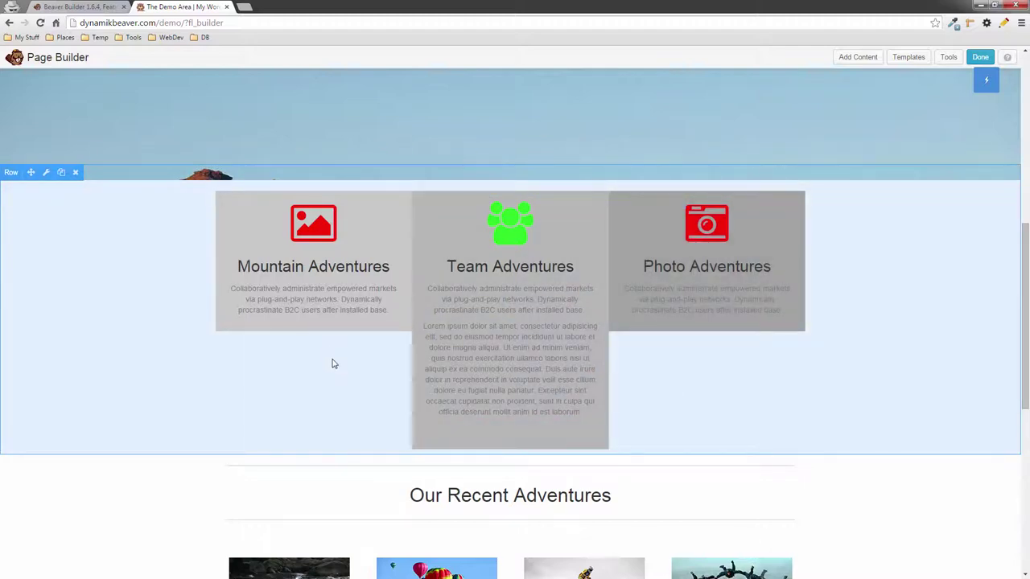
Equalize the column heights of the three Adventures callouts through the Mountain Adventures column settings and save.
{"action": "mouse_move", "coordinate": [344, 282]}
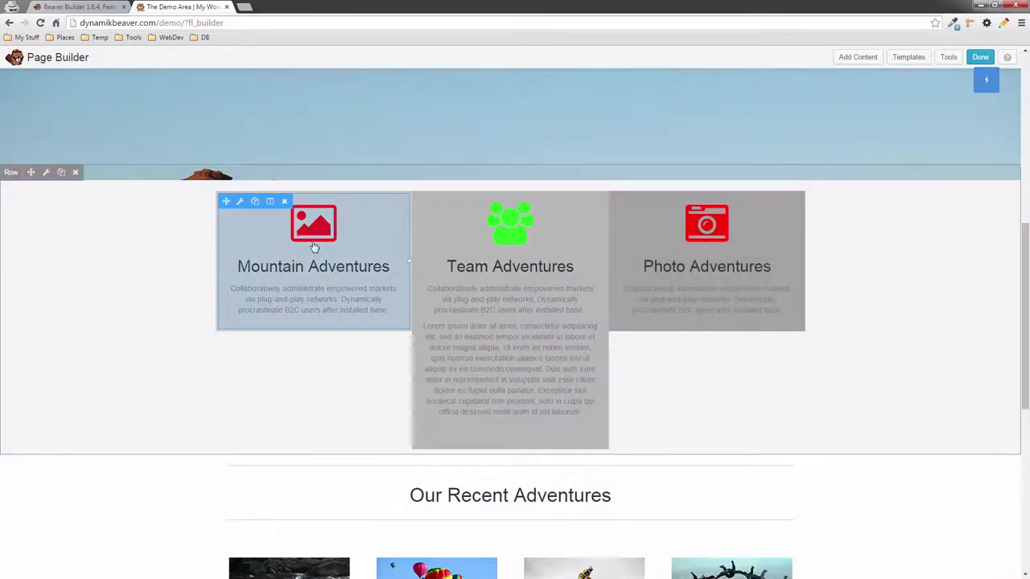
{"action": "mouse_move", "coordinate": [278, 223]}
{"action": "mouse_move", "coordinate": [270, 203]}
{"action": "left_click", "coordinate": [285, 221]}
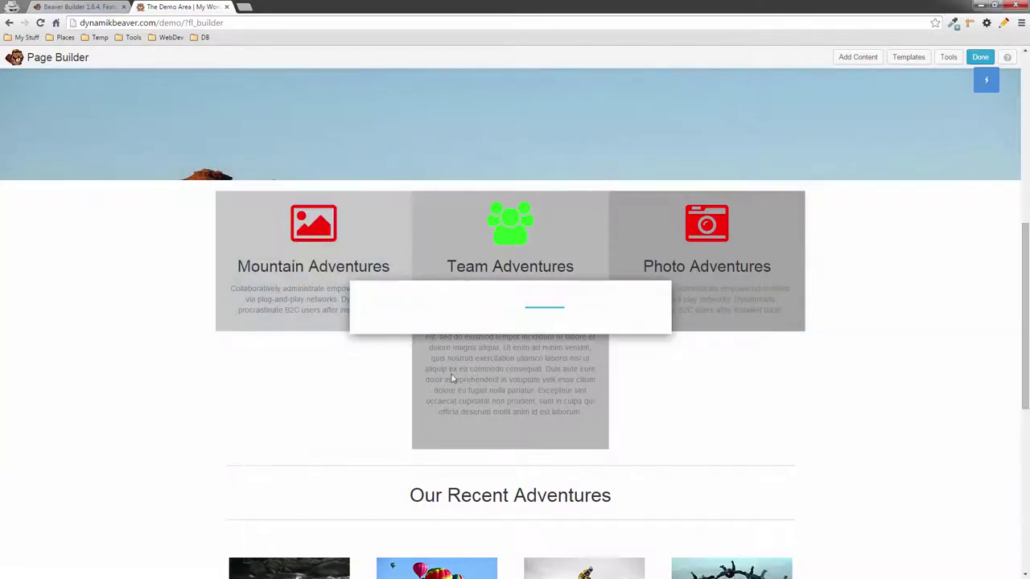
{"action": "left_click", "coordinate": [508, 257]}
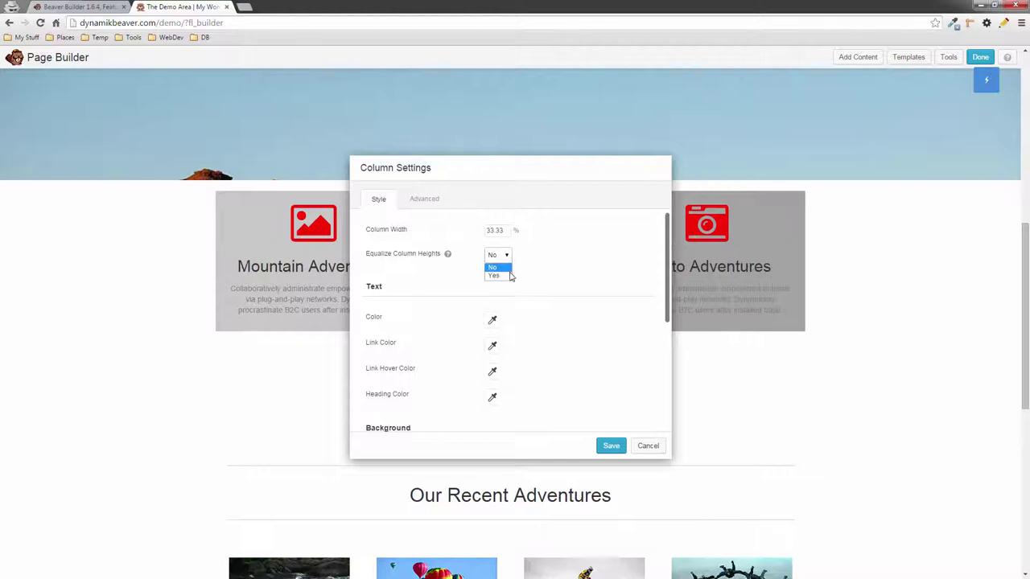
{"action": "left_click", "coordinate": [494, 276]}
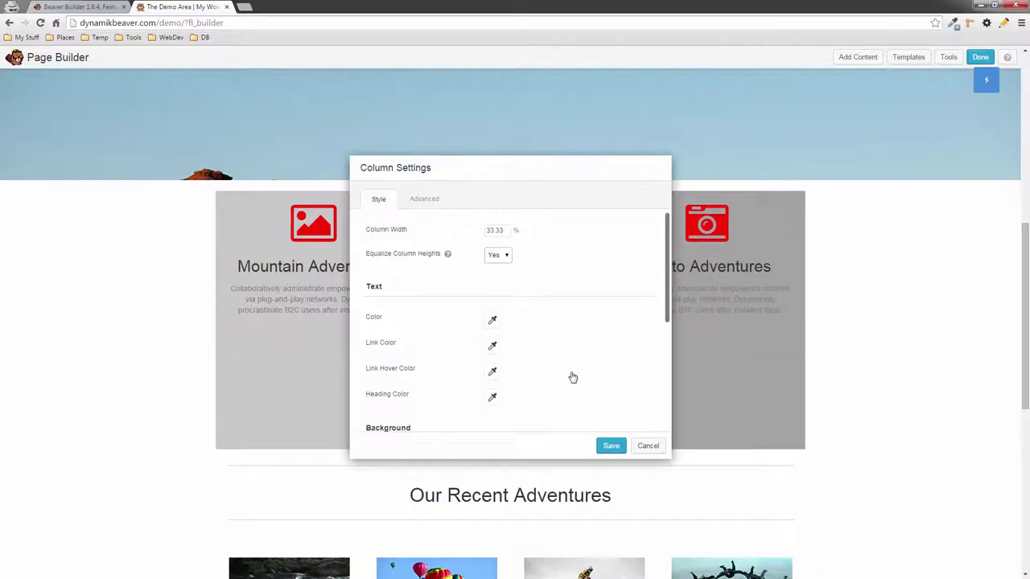
{"action": "left_click", "coordinate": [611, 445]}
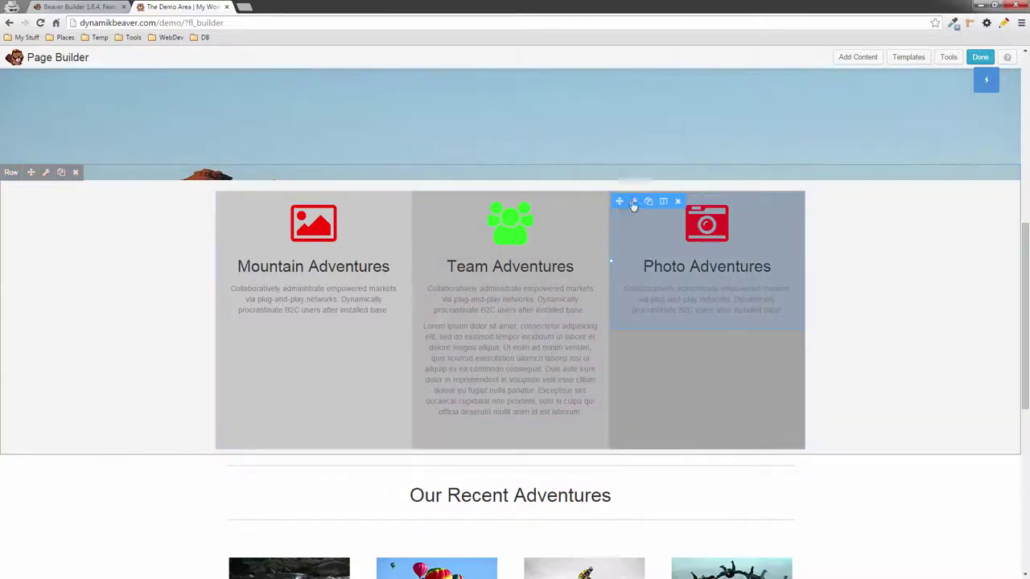
Turn off Equalize Column Heights in the Photo Adventures column settings and save.
{"action": "left_click", "coordinate": [663, 202]}
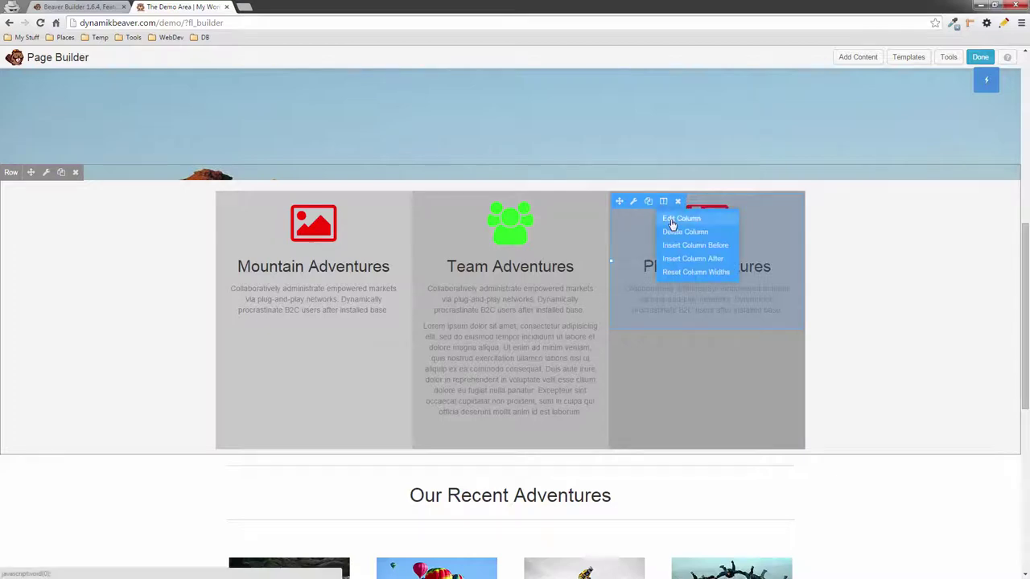
{"action": "left_click", "coordinate": [673, 220]}
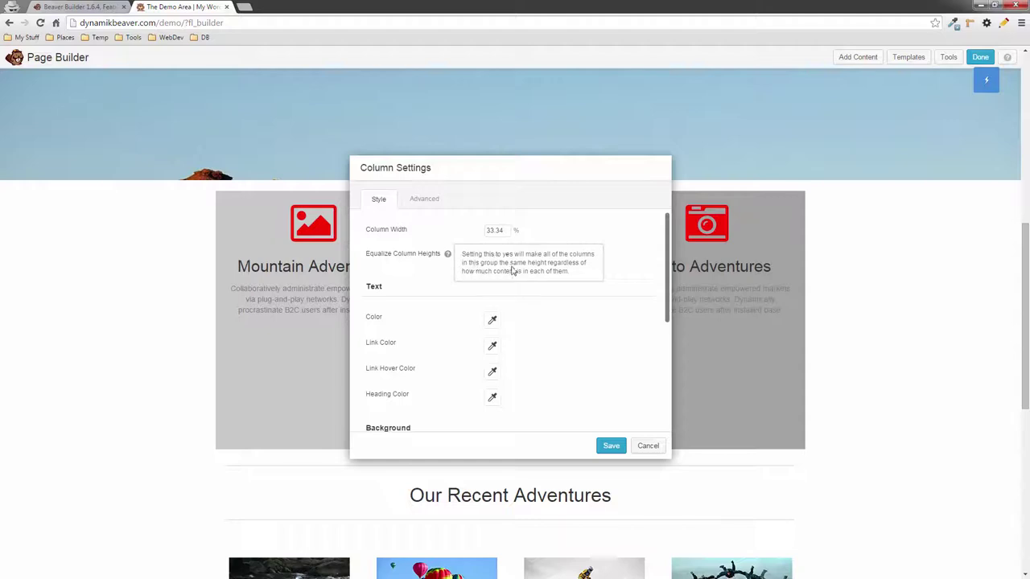
{"action": "left_click", "coordinate": [497, 254]}
{"action": "left_click", "coordinate": [505, 268]}
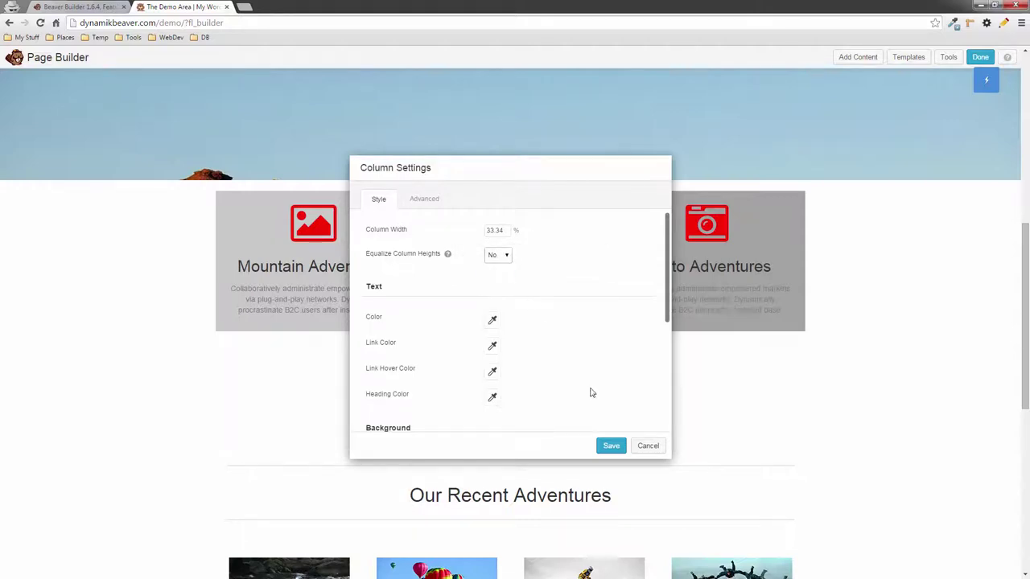
{"action": "left_click", "coordinate": [622, 449]}
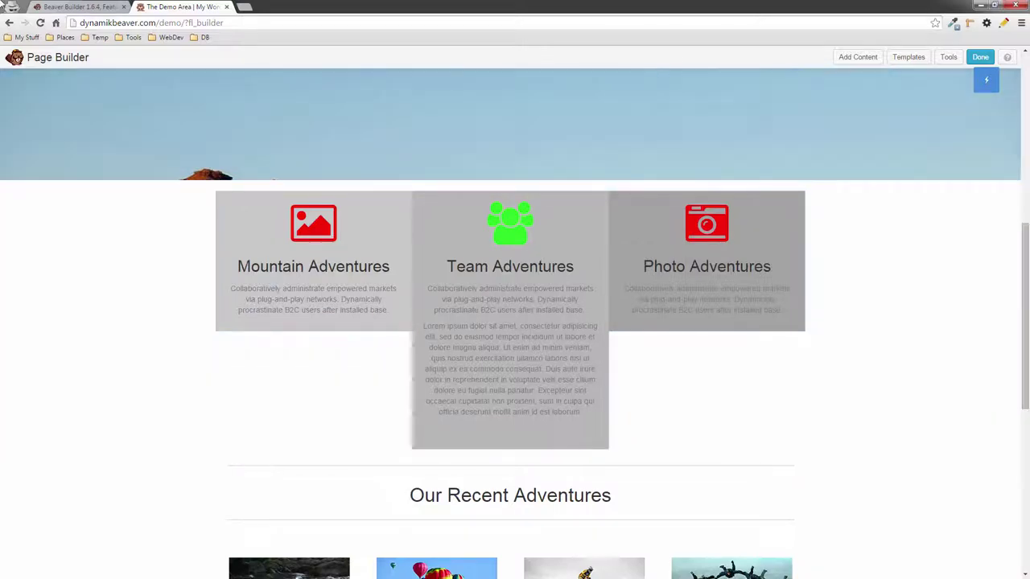
Open the style settings of the Our Recent Adventures heading, try the Bold 700 font weight and return it to Light 300.
{"action": "scroll", "coordinate": [524, 418], "scroll_direction": "down", "scroll_amount": 2}
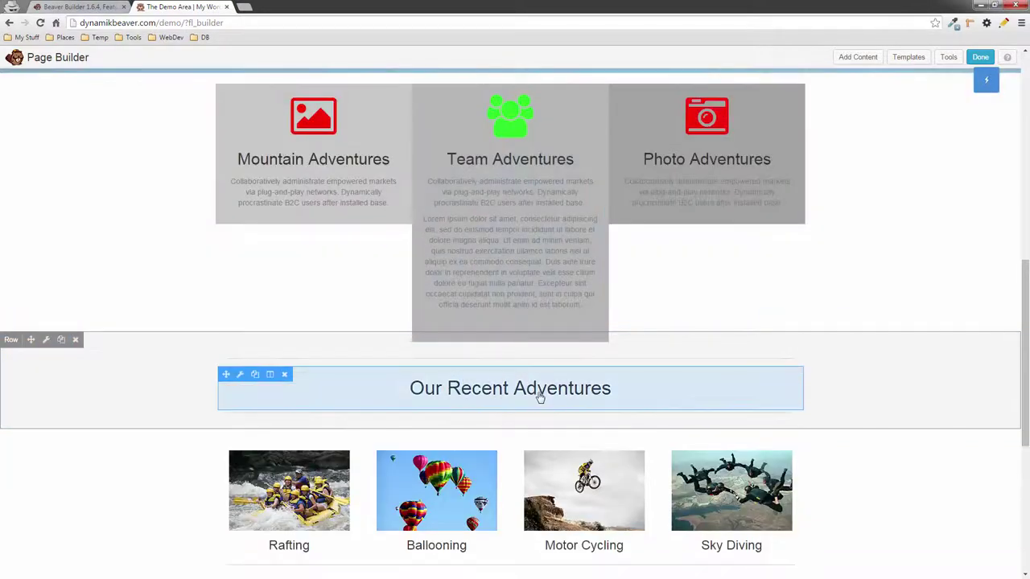
{"action": "left_click", "coordinate": [540, 397]}
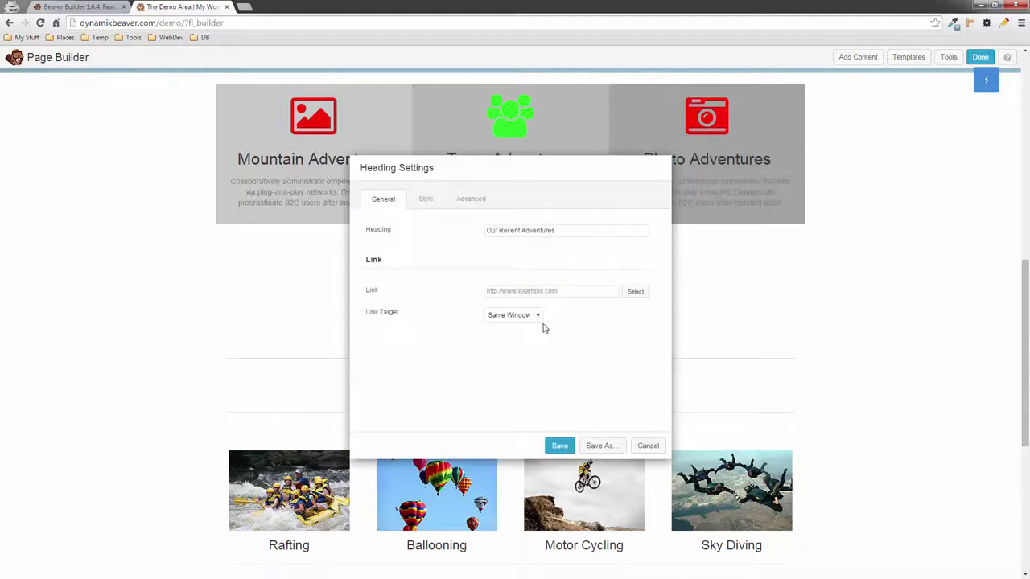
{"action": "left_click", "coordinate": [425, 200]}
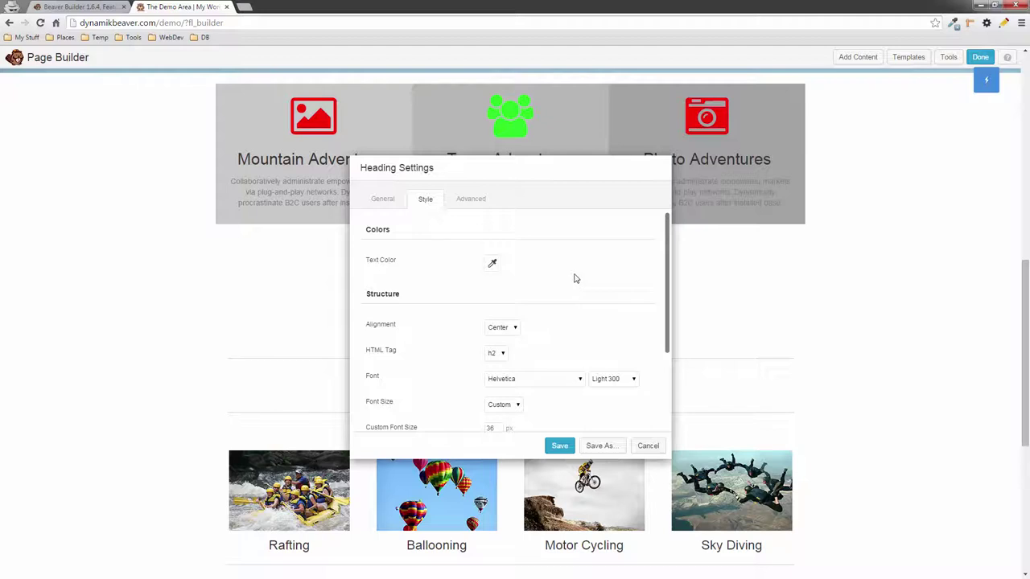
{"action": "left_click_drag", "start_coordinate": [581, 170], "coordinate": [866, 91]}
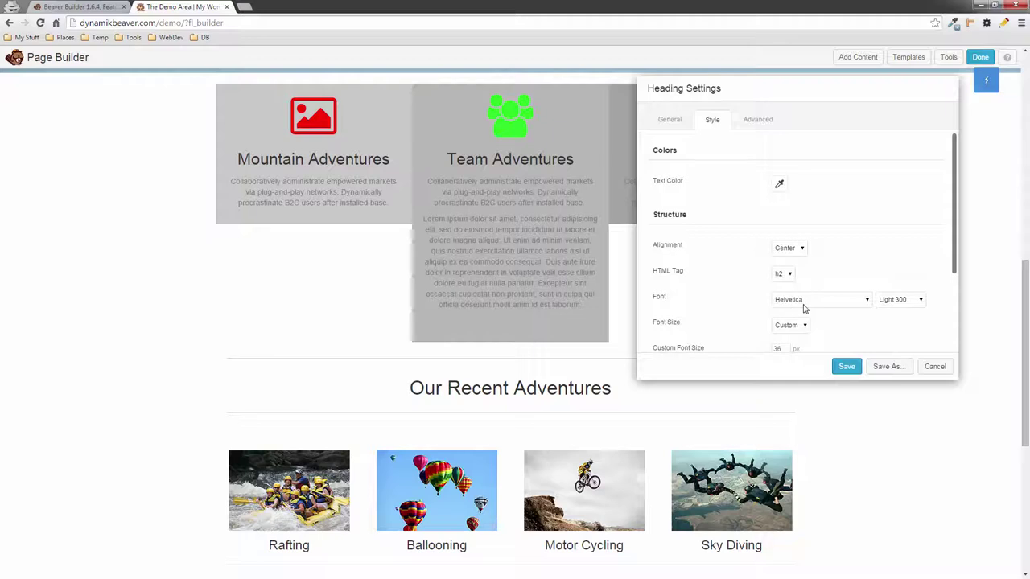
{"action": "left_click", "coordinate": [921, 300]}
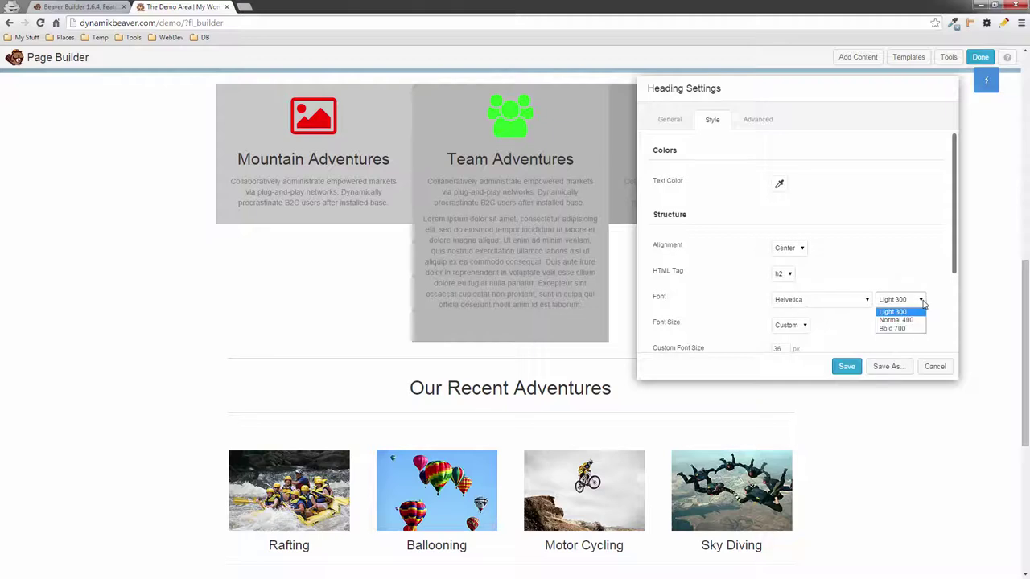
{"action": "left_click", "coordinate": [912, 328]}
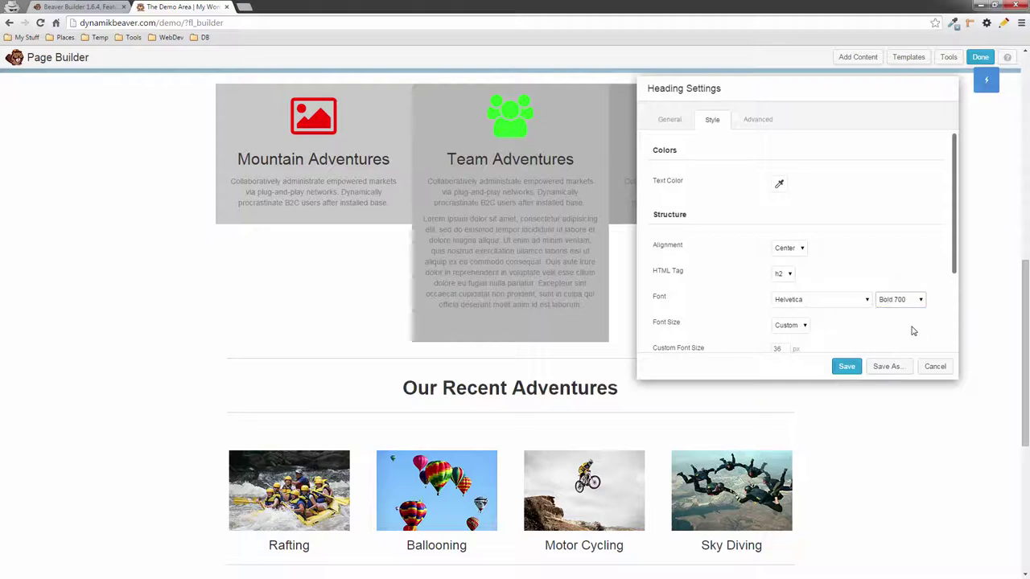
{"action": "left_click", "coordinate": [920, 303]}
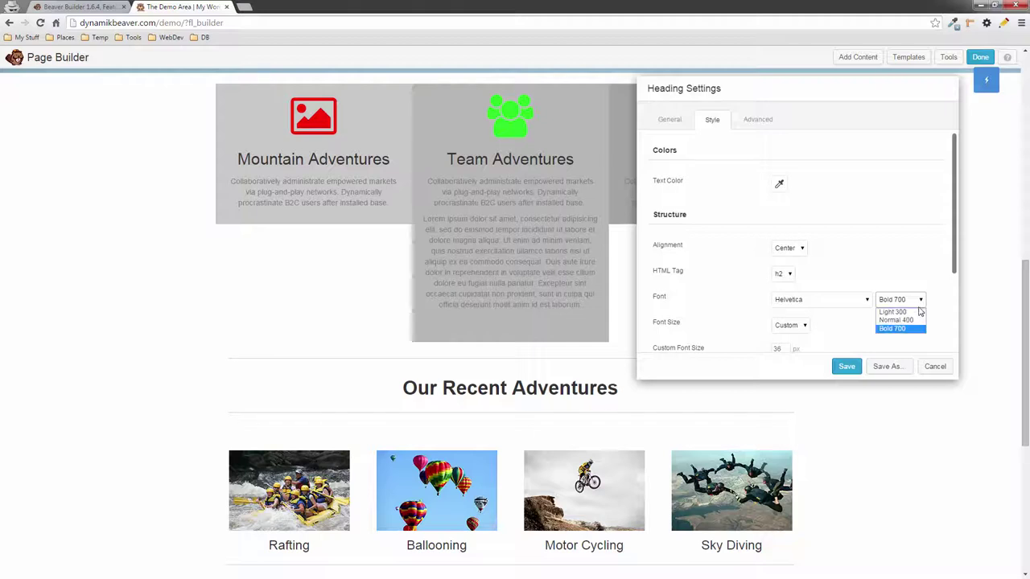
{"action": "left_click", "coordinate": [919, 312]}
Set the Our Recent Adventures heading's font to Audiowide, keep the font size on Custom and save the heading settings.
{"action": "left_click", "coordinate": [867, 300]}
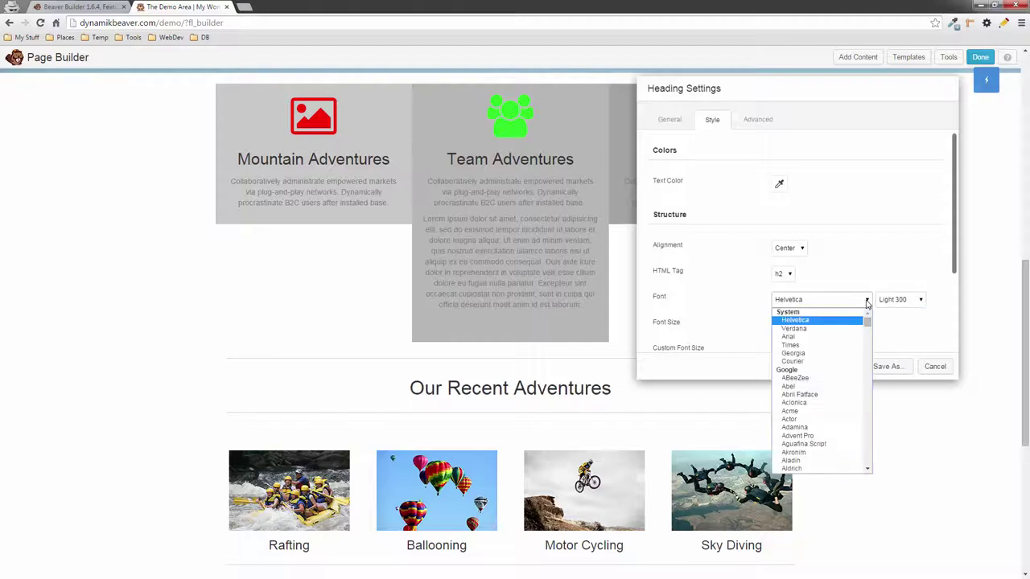
{"action": "scroll", "coordinate": [799, 408], "scroll_direction": "down", "scroll_amount": 2}
{"action": "scroll", "coordinate": [797, 408], "scroll_direction": "down", "scroll_amount": 4}
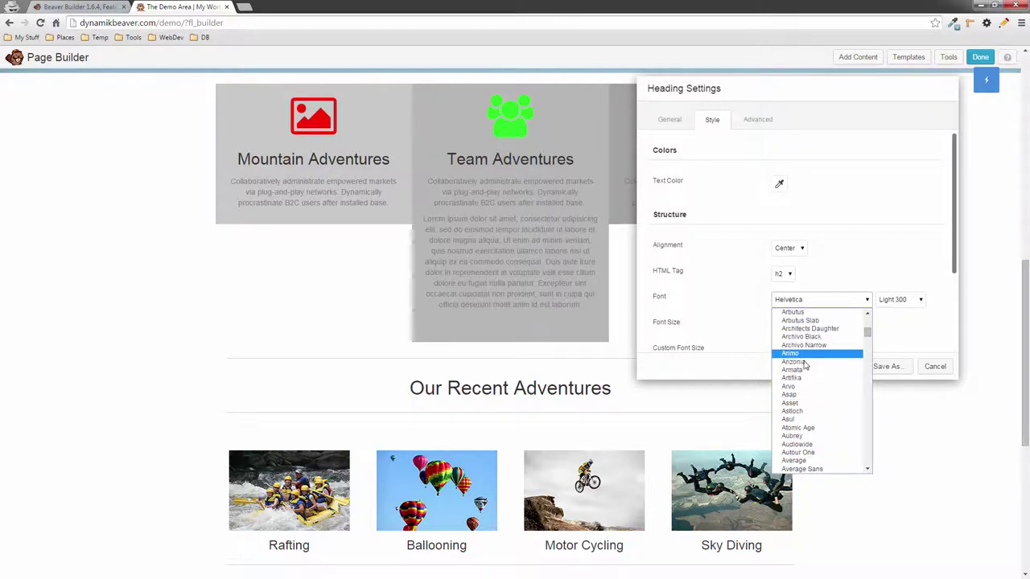
{"action": "left_click", "coordinate": [799, 444]}
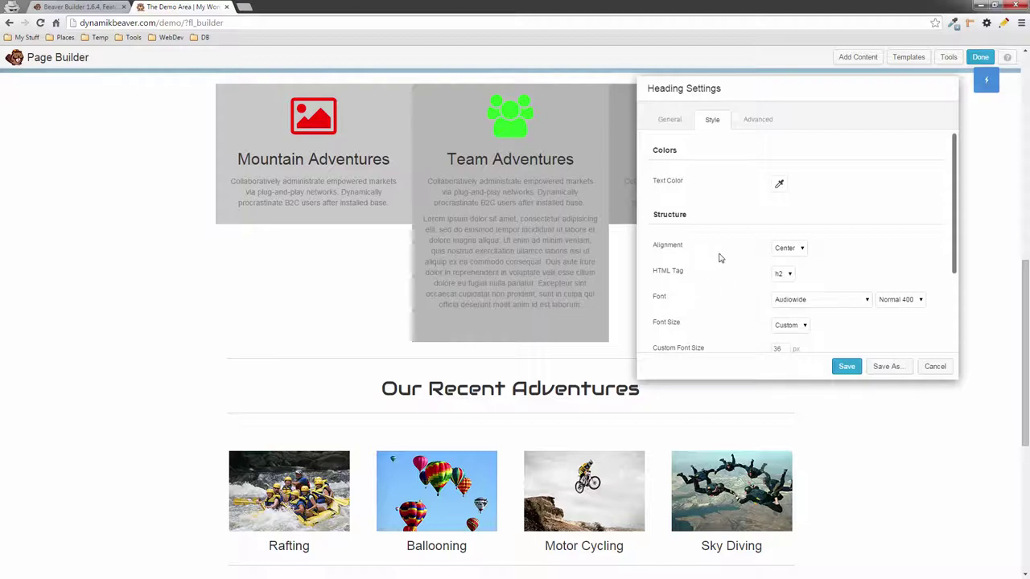
{"action": "left_click", "coordinate": [842, 368]}
{"action": "left_click", "coordinate": [804, 326]}
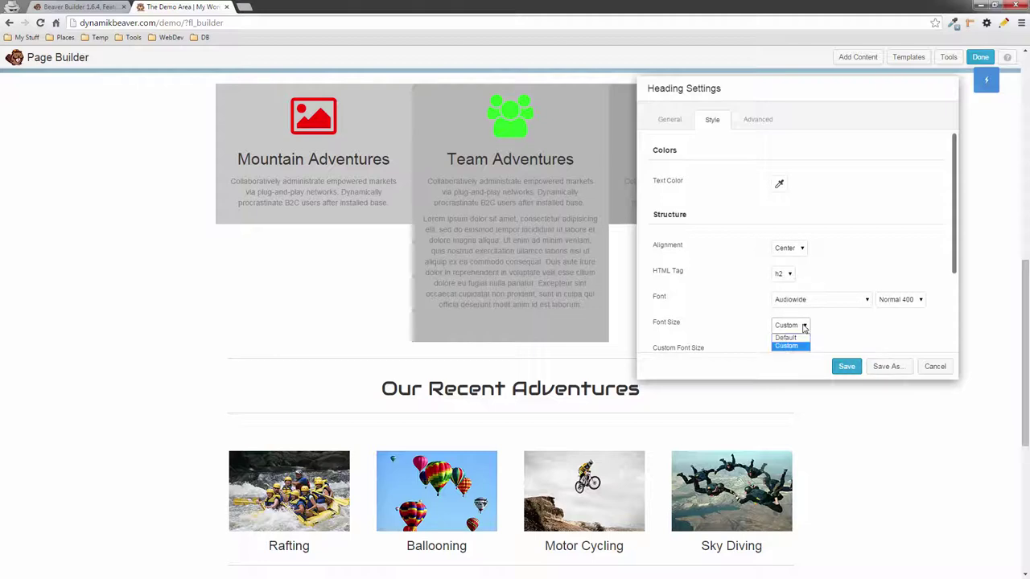
{"action": "left_click", "coordinate": [803, 339]}
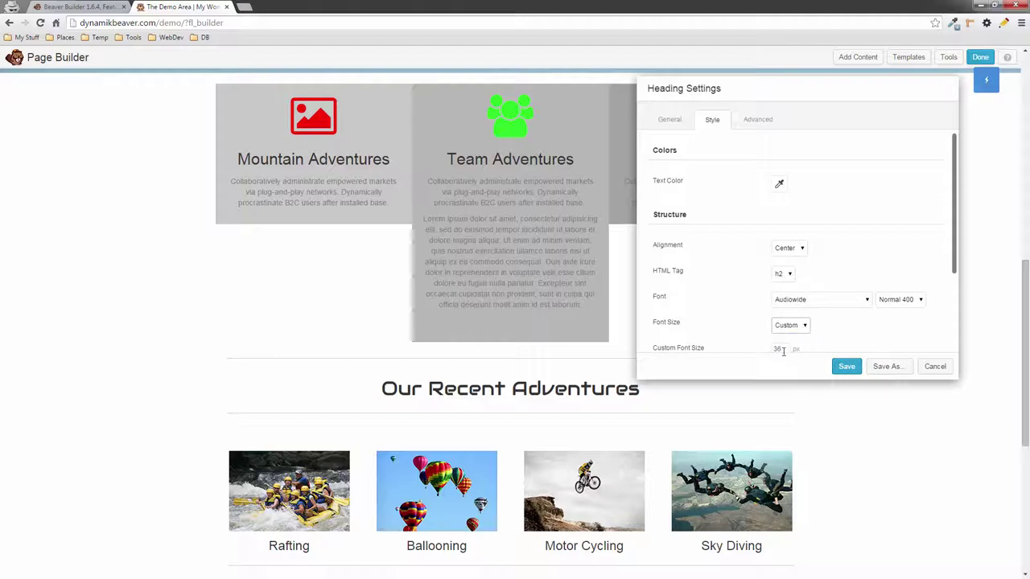
{"action": "left_click", "coordinate": [846, 368]}
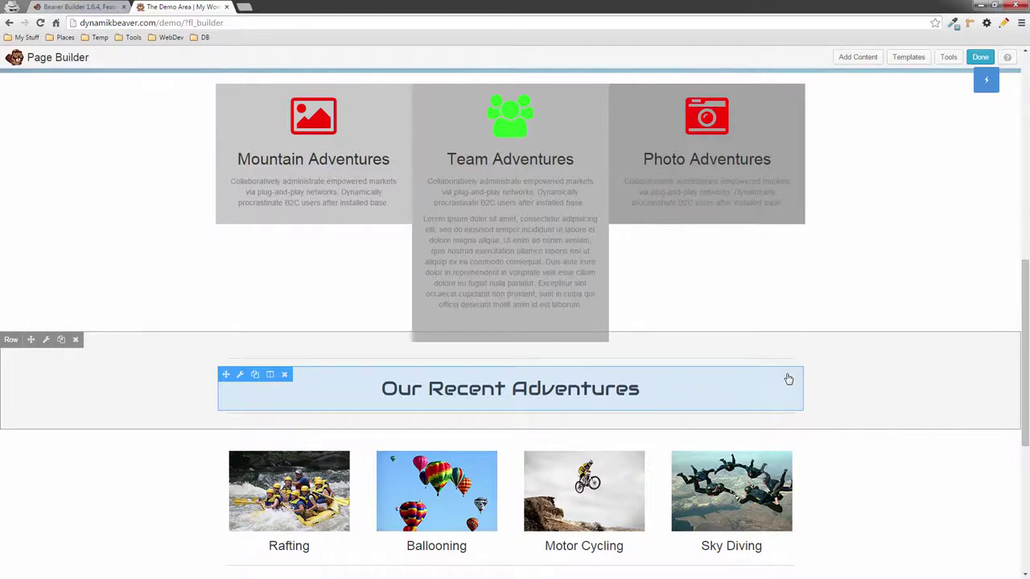
Add a Number Counter module below the Rafting item and move its settings dialog clear of the module.
{"action": "scroll", "coordinate": [765, 370], "scroll_direction": "down", "scroll_amount": 1}
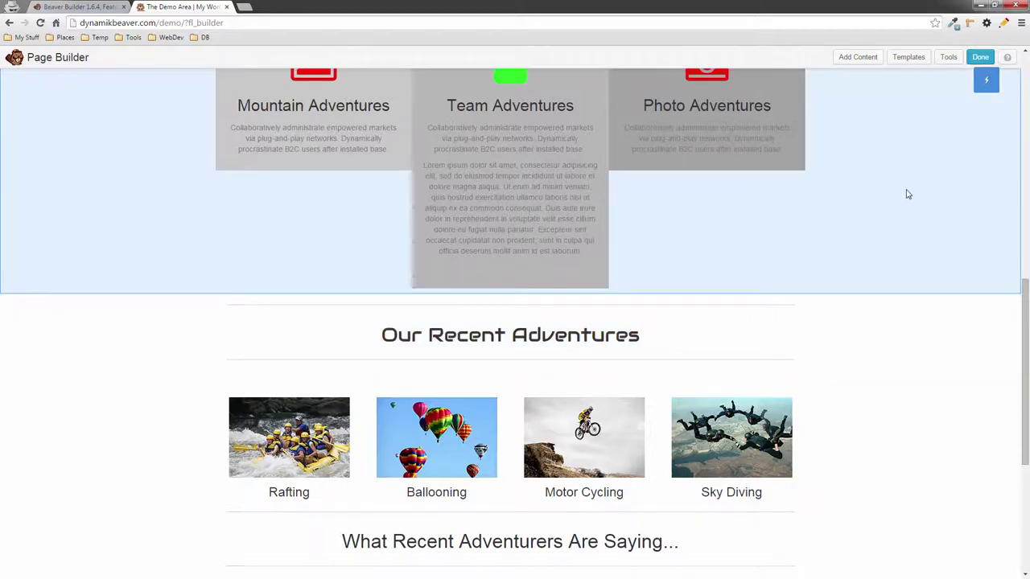
{"action": "scroll", "coordinate": [906, 193], "scroll_direction": "down", "scroll_amount": 1}
{"action": "scroll", "coordinate": [903, 195], "scroll_direction": "down", "scroll_amount": 1}
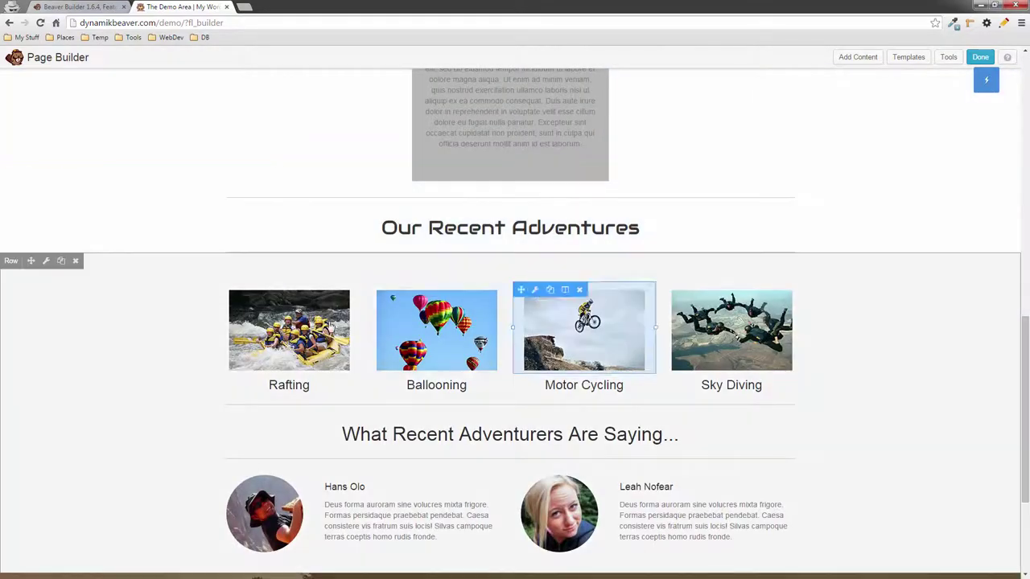
{"action": "scroll", "coordinate": [781, 408], "scroll_direction": "down", "scroll_amount": 2}
{"action": "left_click", "coordinate": [858, 57]}
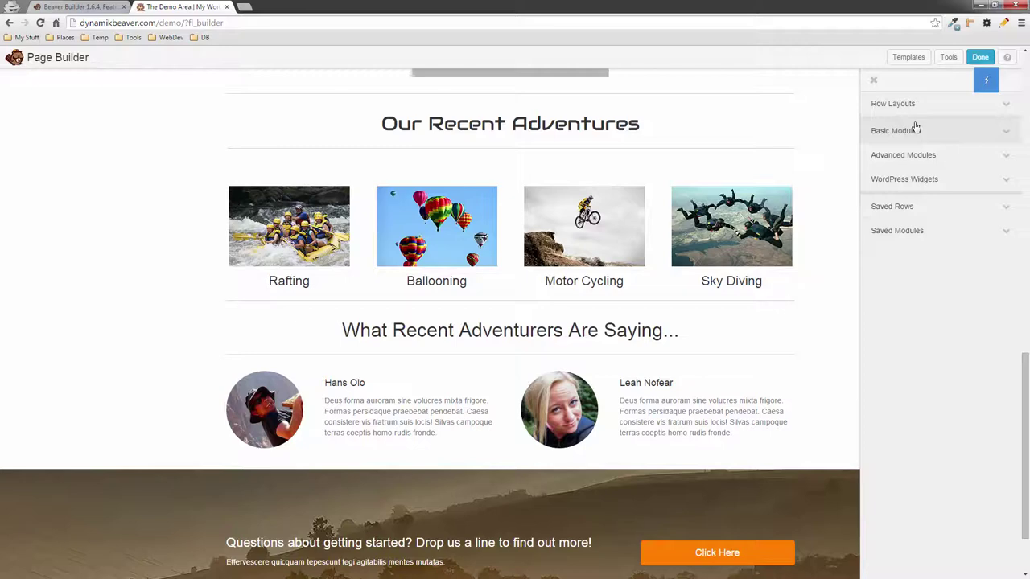
{"action": "left_click", "coordinate": [915, 155]}
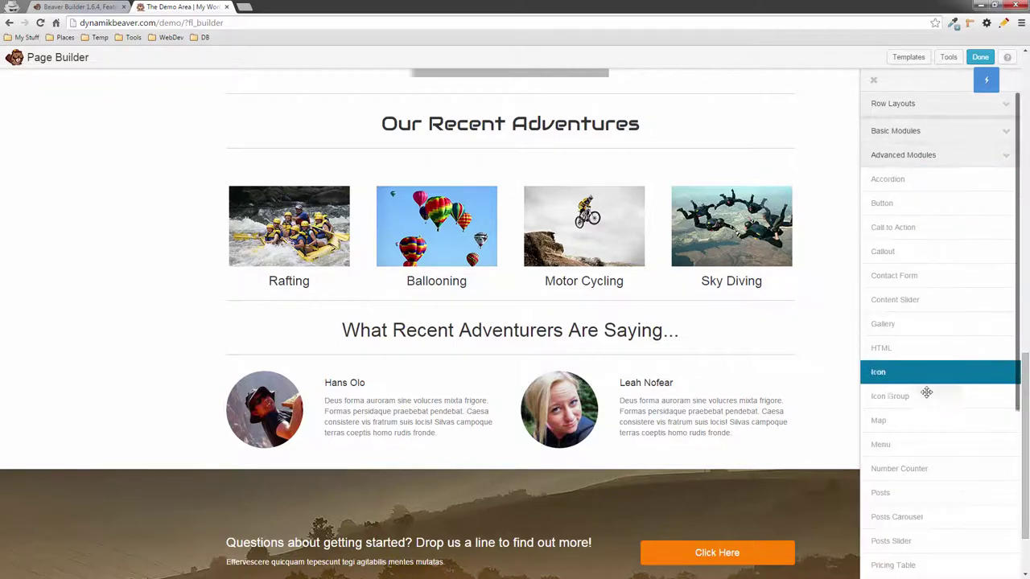
{"action": "left_click_drag", "start_coordinate": [913, 467], "coordinate": [306, 356]}
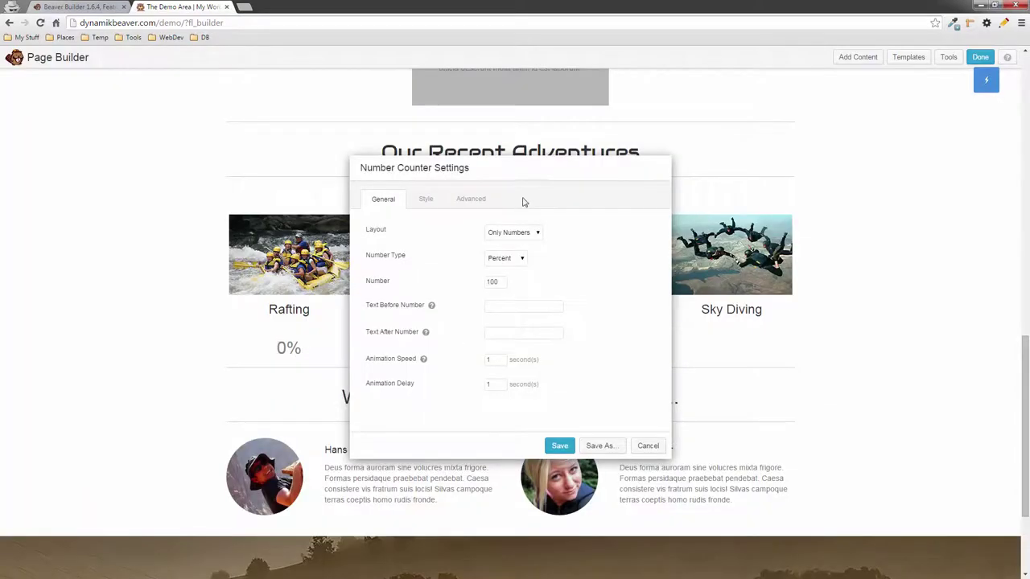
{"action": "left_click_drag", "start_coordinate": [547, 169], "coordinate": [854, 145]}
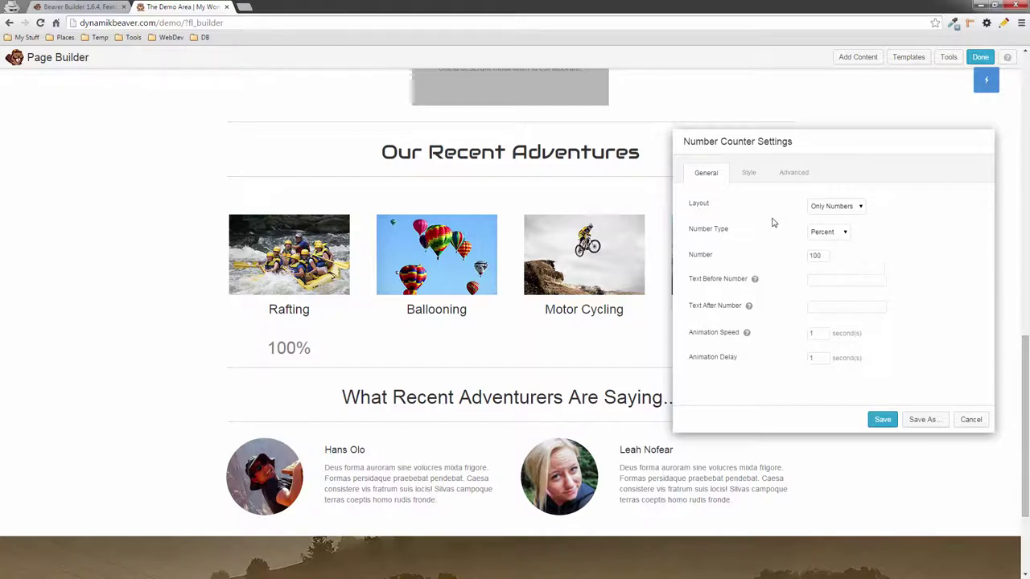
Try the Circle Counter and Bars Counter layouts on the number counter, settling on Circle Counter.
{"action": "left_click", "coordinate": [834, 211]}
{"action": "left_click", "coordinate": [834, 227]}
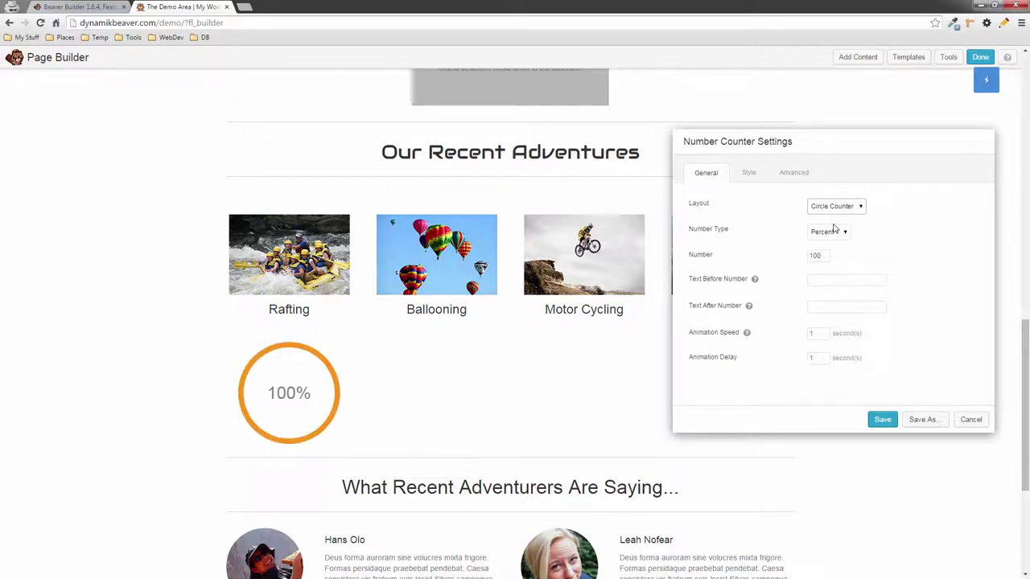
{"action": "left_click", "coordinate": [853, 209]}
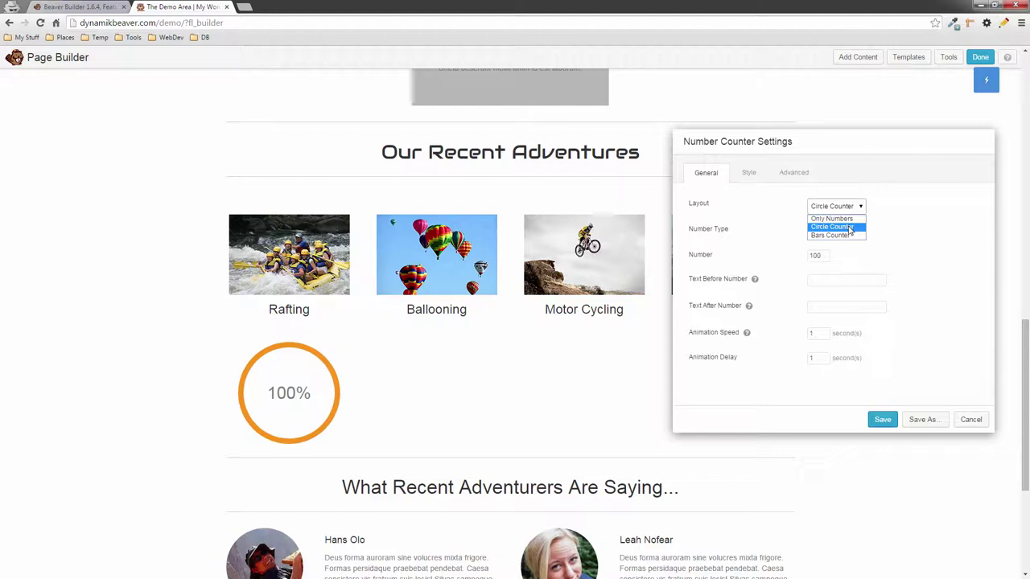
{"action": "left_click", "coordinate": [844, 235]}
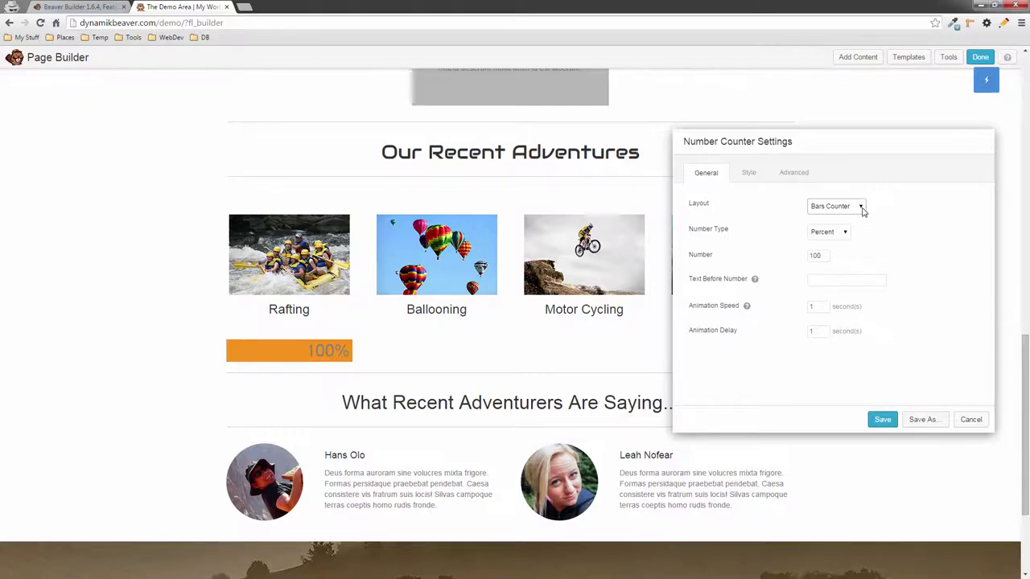
{"action": "left_click", "coordinate": [861, 208]}
{"action": "left_click", "coordinate": [852, 228]}
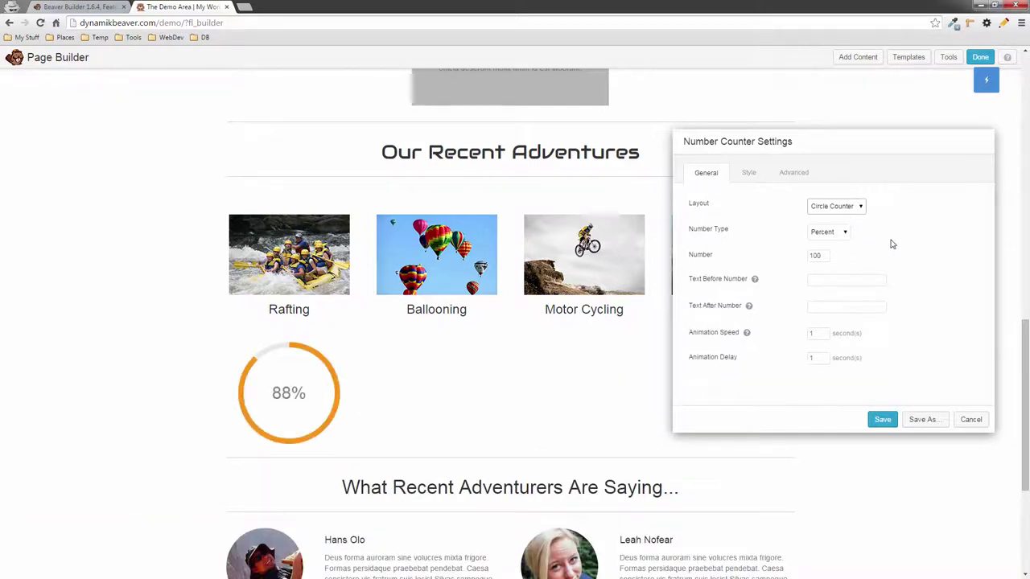
Switch the counter's number type to Standard, with a total of 100 and a number of 70.
{"action": "left_click", "coordinate": [843, 233]}
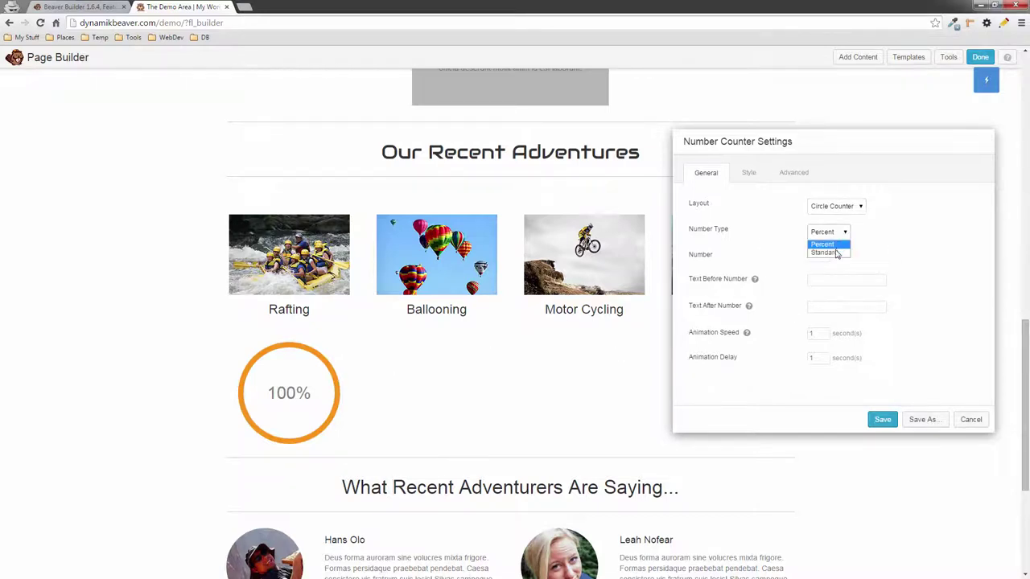
{"action": "left_click", "coordinate": [837, 252]}
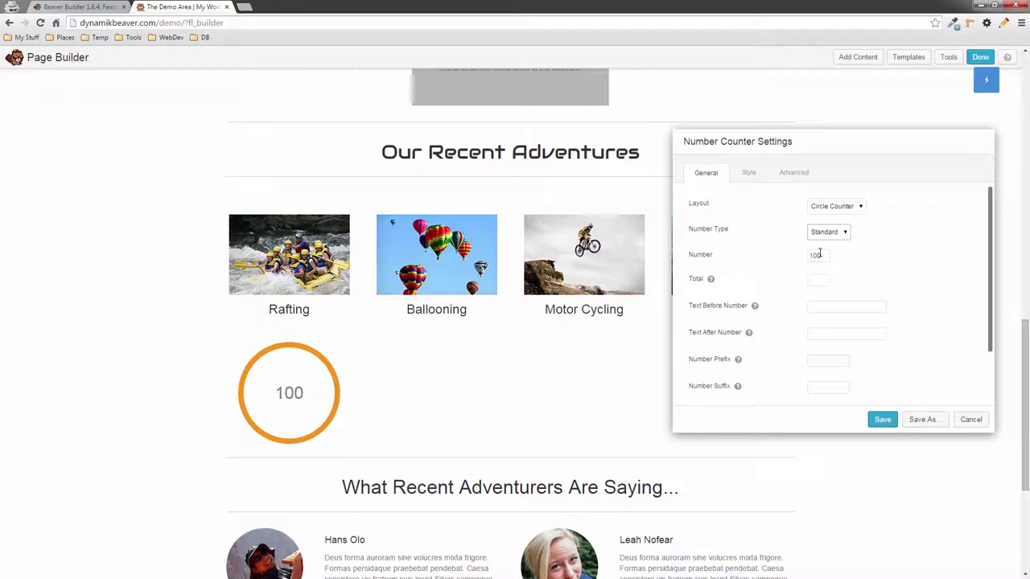
{"action": "left_click", "coordinate": [819, 277]}
{"action": "type", "text": "100"}
{"action": "left_click_drag", "start_coordinate": [821, 255], "coordinate": [789, 260]}
{"action": "type", "text": "70"}
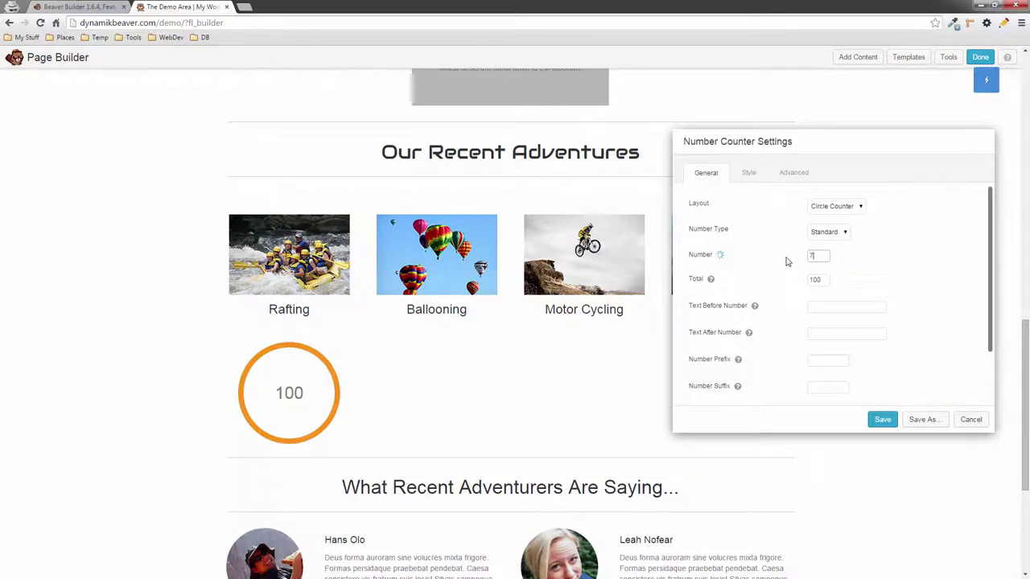
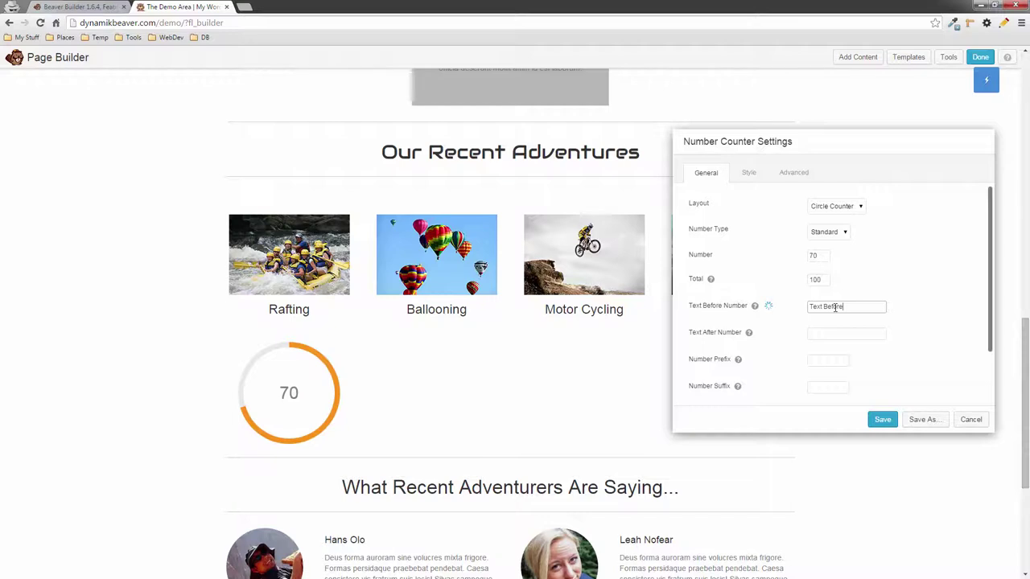
Set the text after the number to "Text After" and try a $ number prefix, leaving the prefix empty.
{"action": "left_click", "coordinate": [813, 333]}
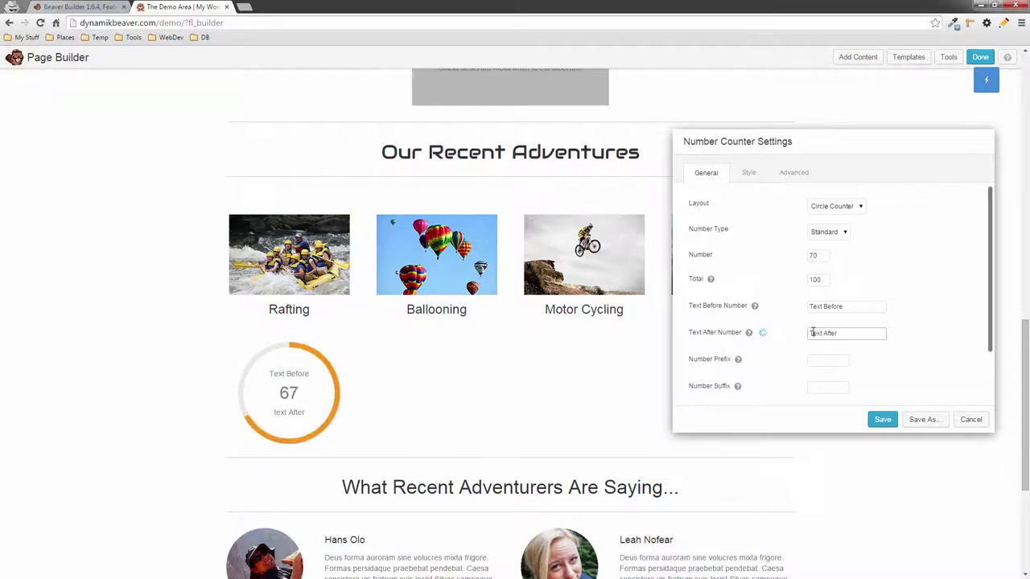
{"action": "left_click", "coordinate": [856, 338]}
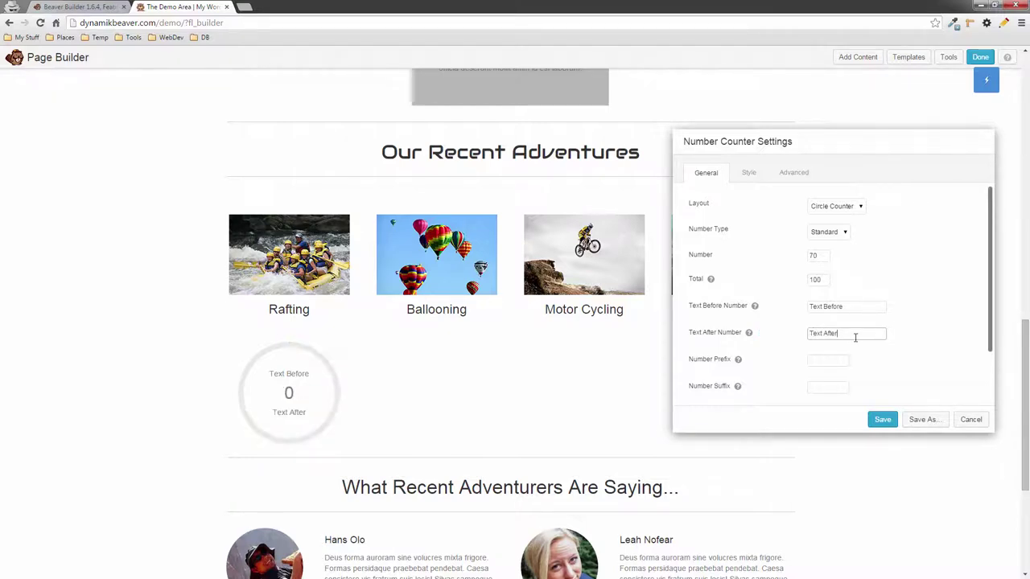
{"action": "left_click", "coordinate": [812, 359]}
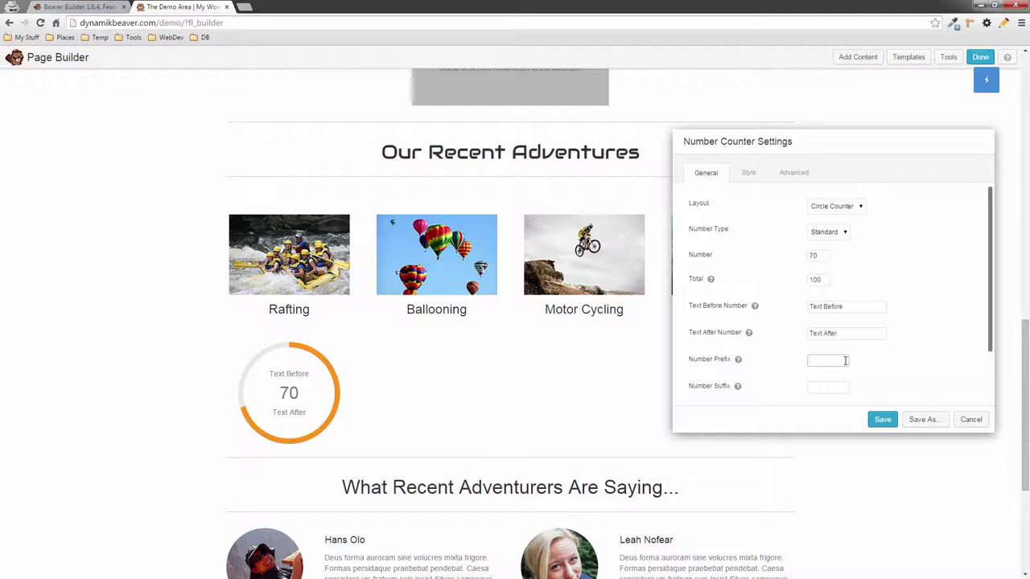
{"action": "type", "text": "$"}
{"action": "key", "text": "BackSpace"}
Try % as the counter's number suffix and settle on Hours.
{"action": "left_click", "coordinate": [814, 385]}
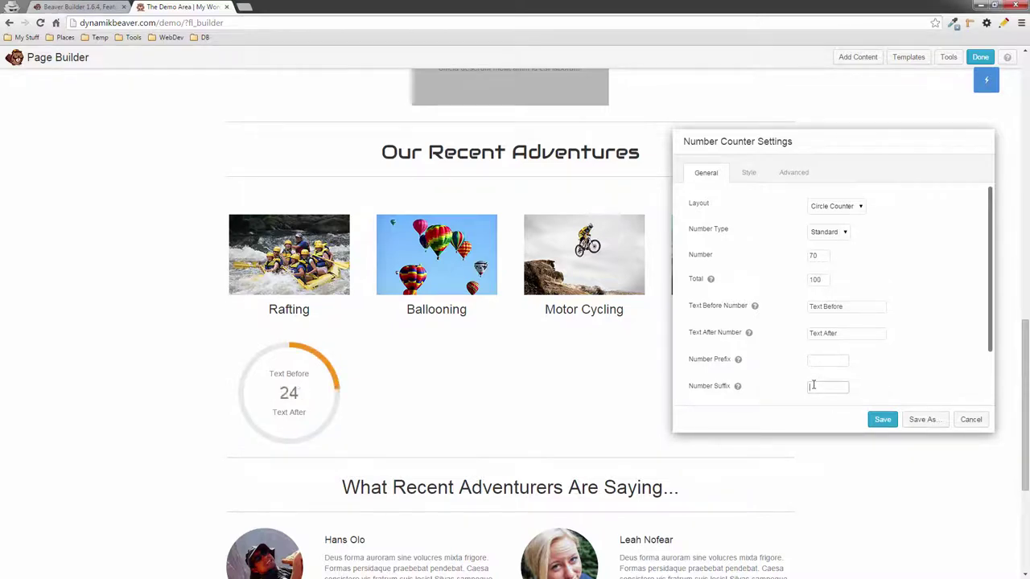
{"action": "type", "text": "%"}
{"action": "type", "text": "ours"}
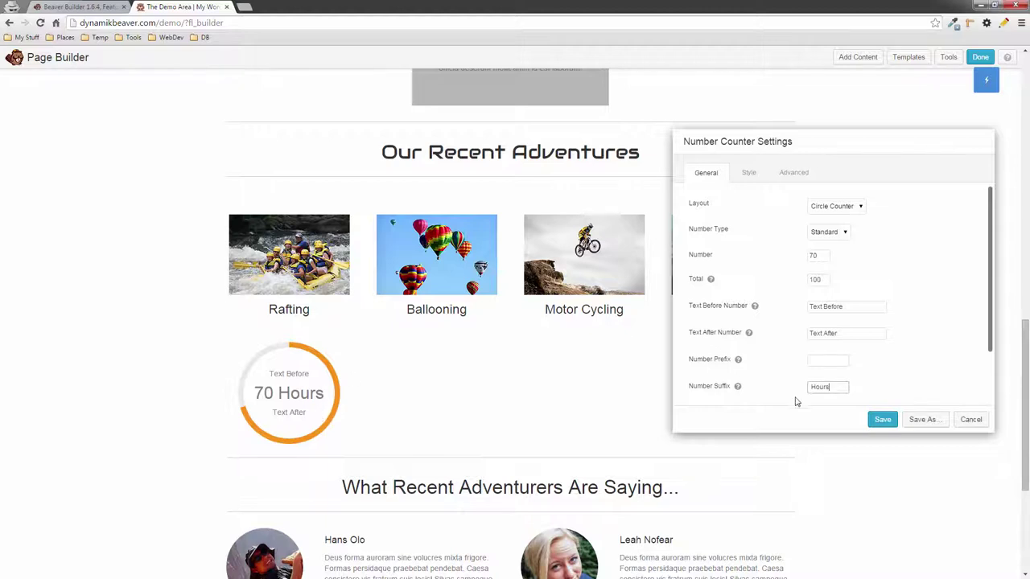
{"action": "scroll", "coordinate": [863, 344], "scroll_direction": "down", "scroll_amount": 2}
{"action": "scroll", "coordinate": [863, 348], "scroll_direction": "up", "scroll_amount": 2}
{"action": "left_click", "coordinate": [822, 389]}
Try the Bars Counter layout on the labelled counter and return it to Circle Counter.
{"action": "left_click", "coordinate": [855, 208]}
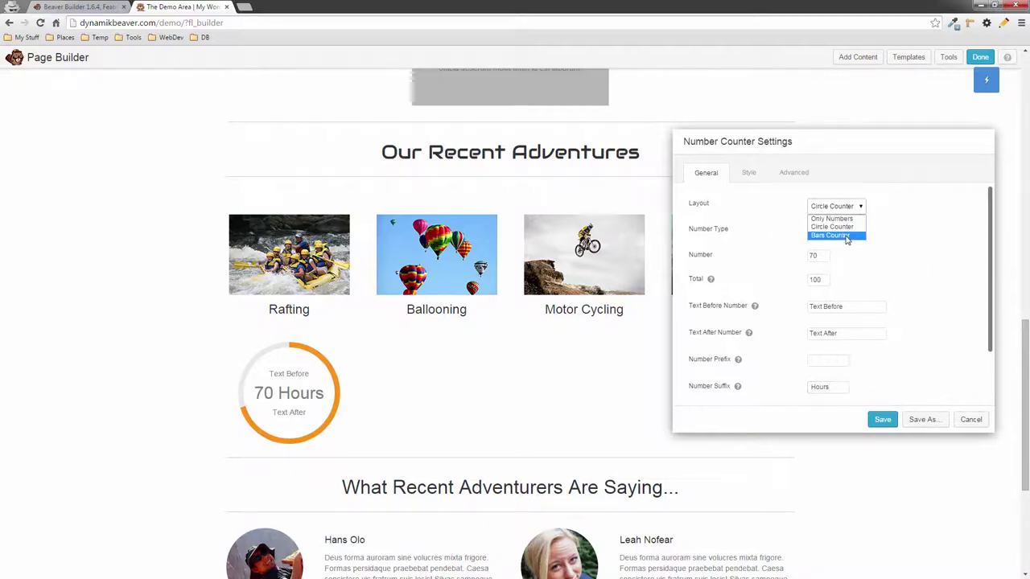
{"action": "left_click", "coordinate": [832, 237]}
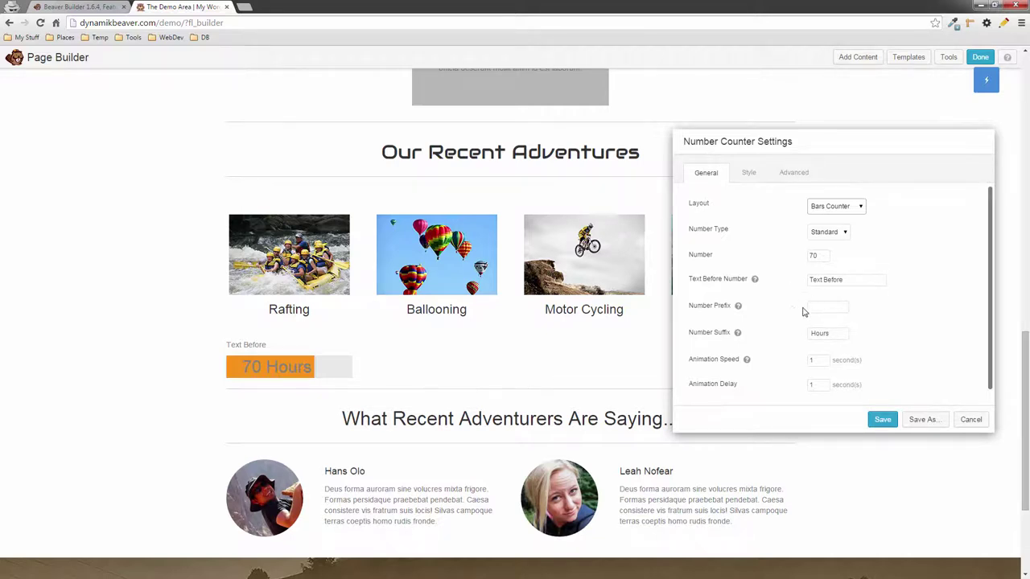
{"action": "left_click", "coordinate": [840, 206]}
{"action": "left_click", "coordinate": [842, 228]}
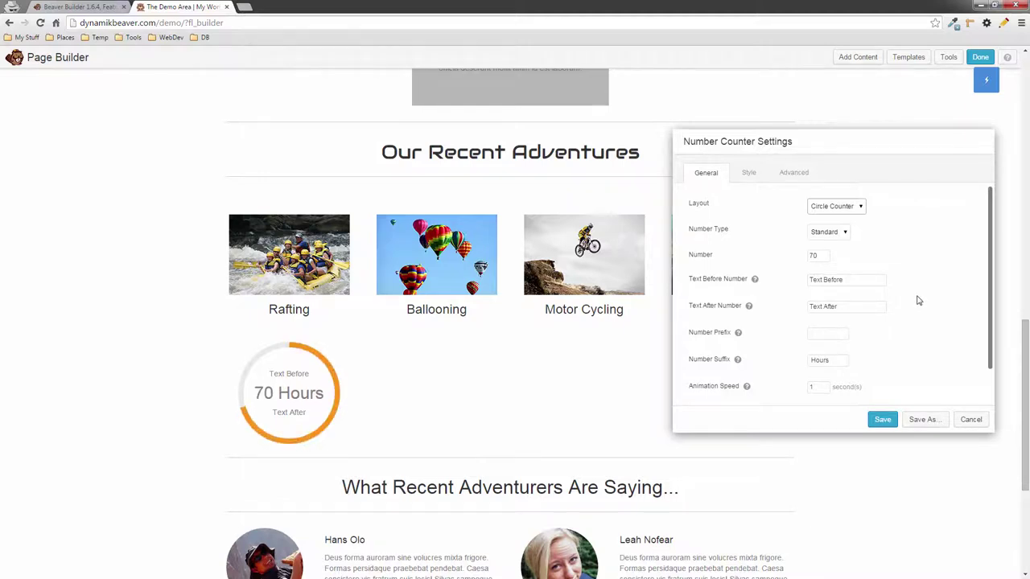
Style the counter with a number size of 28 px and a bright red text color.
{"action": "left_click", "coordinate": [749, 174]}
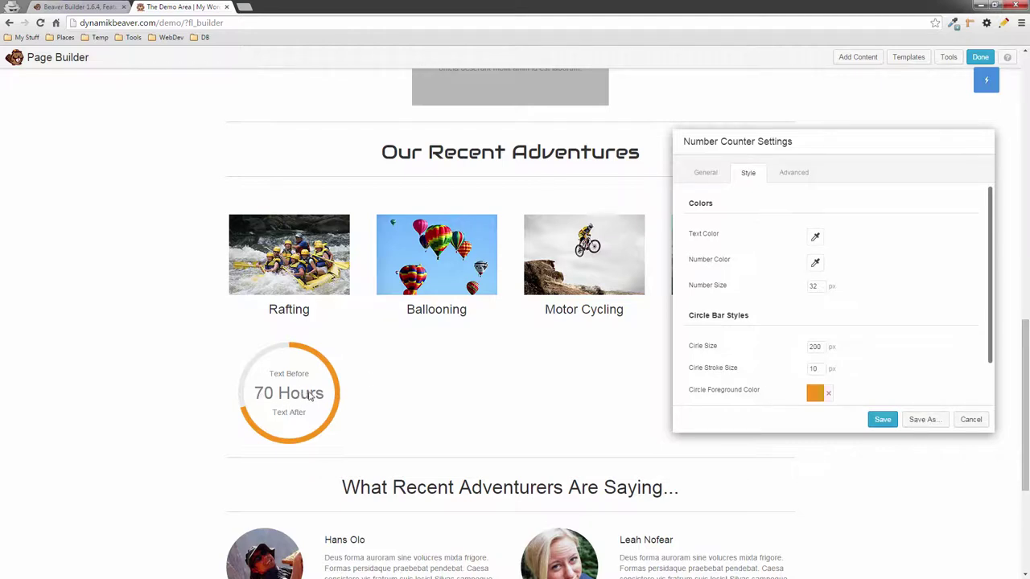
{"action": "left_click", "coordinate": [821, 285]}
{"action": "left_click_drag", "start_coordinate": [824, 287], "coordinate": [798, 284]}
{"action": "type", "text": "28"}
{"action": "left_click", "coordinate": [816, 239]}
{"action": "left_click_drag", "start_coordinate": [875, 165], "coordinate": [922, 140]}
{"action": "left_click", "coordinate": [932, 301]}
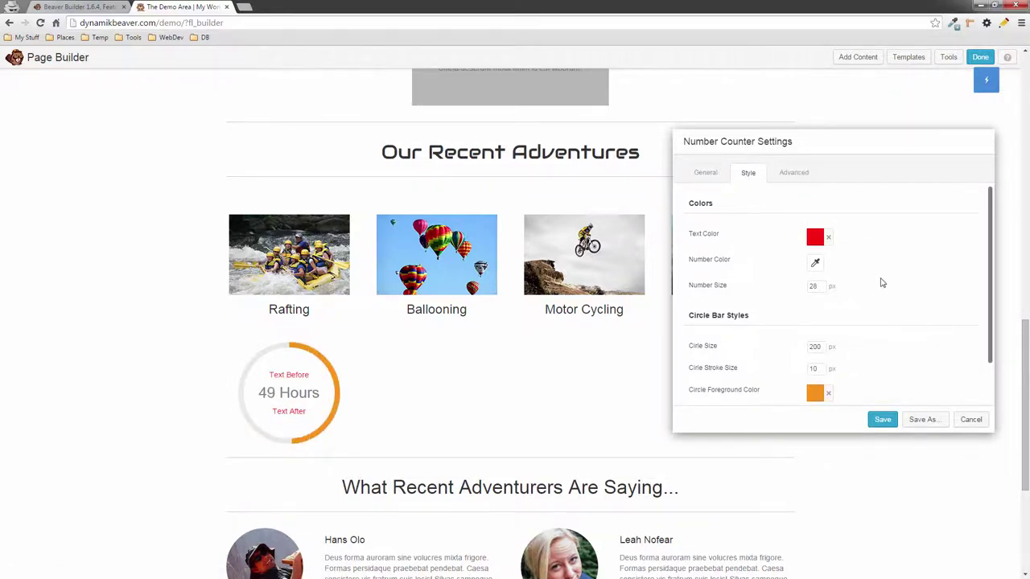
Set the counter's number color to the saved green preset #2cf929.
{"action": "left_click", "coordinate": [816, 266]}
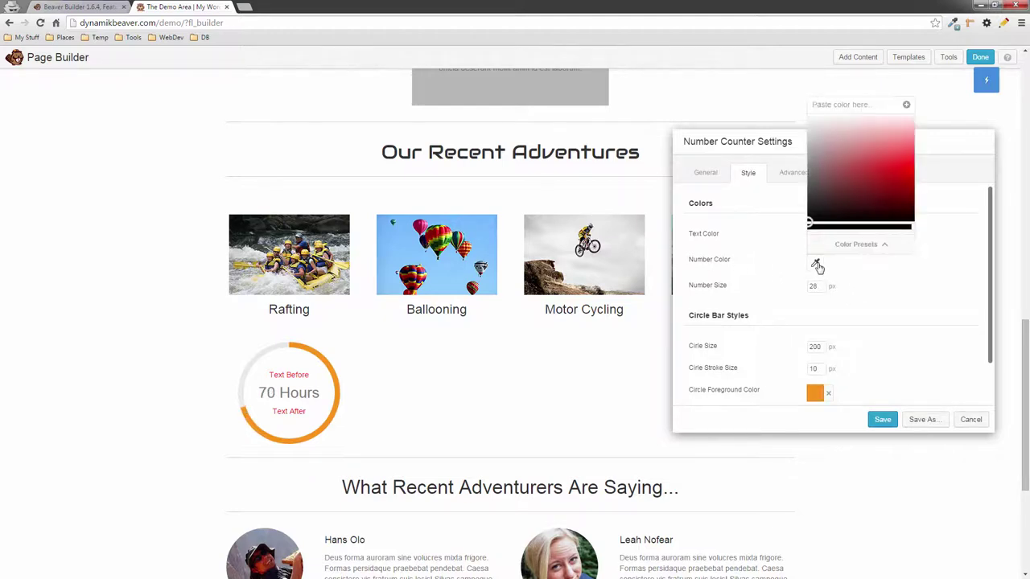
{"action": "left_click", "coordinate": [862, 248]}
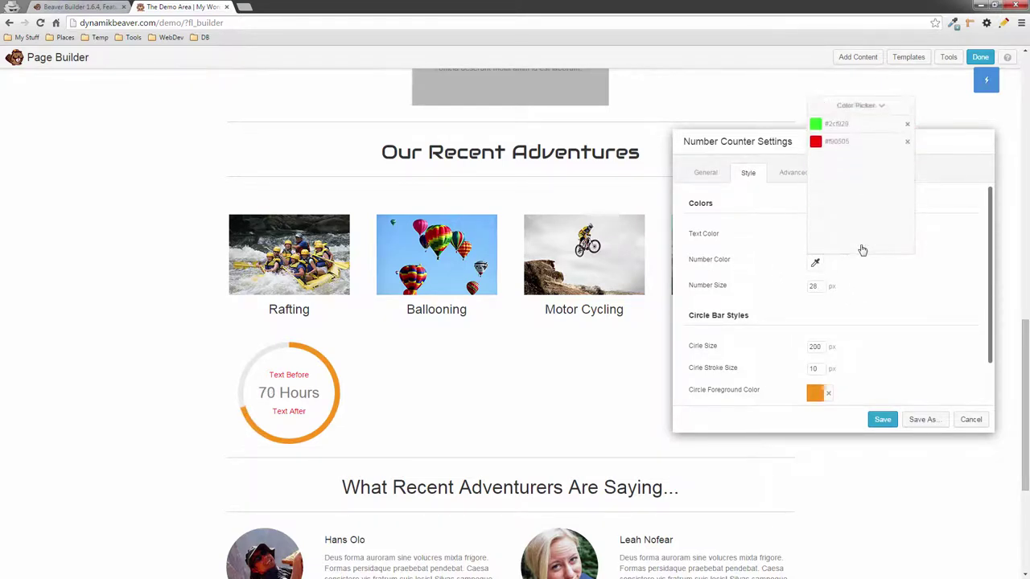
{"action": "left_click", "coordinate": [834, 126]}
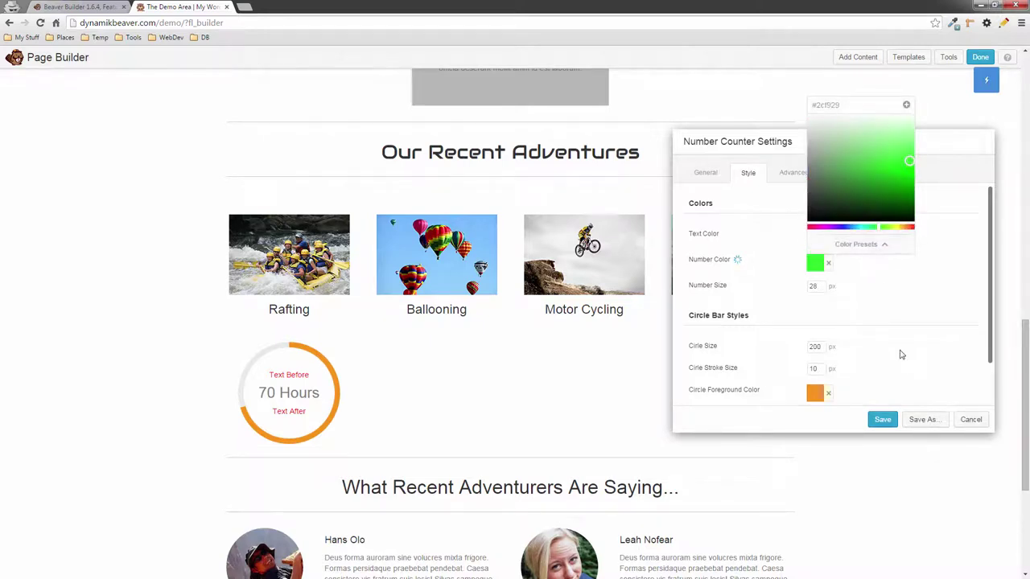
{"action": "left_click", "coordinate": [904, 321]}
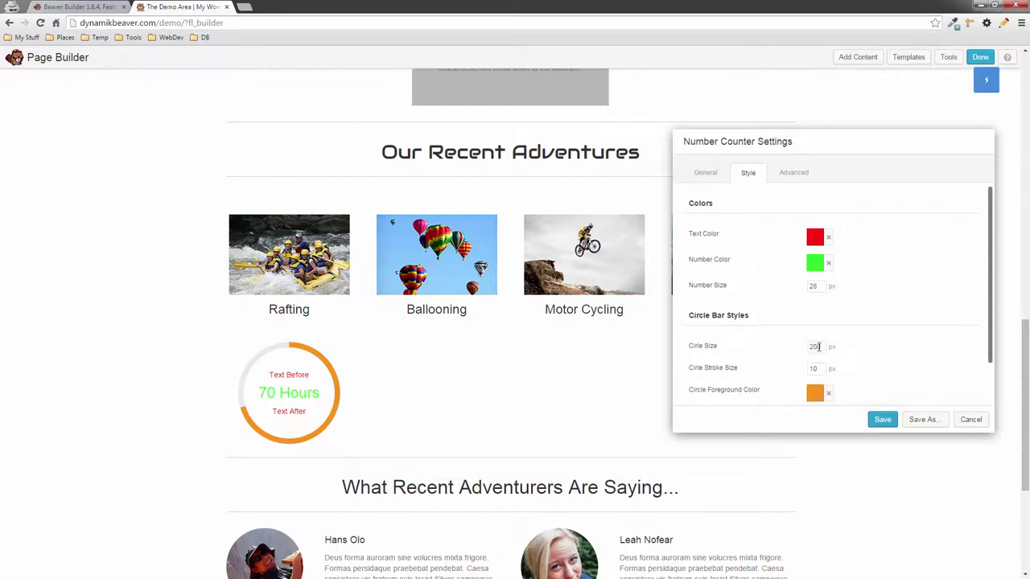
Try circle sizes of 300 px and 100 px on the counter and restore 200 px.
{"action": "left_click_drag", "start_coordinate": [820, 346], "coordinate": [793, 346]}
{"action": "type", "text": "300"}
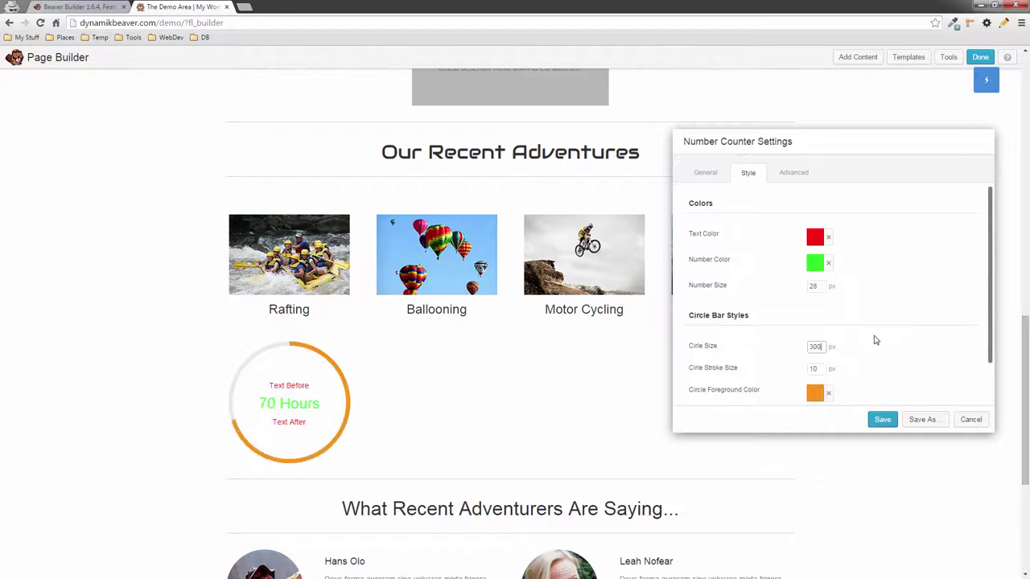
{"action": "left_click_drag", "start_coordinate": [817, 348], "coordinate": [795, 346]}
{"action": "type", "text": "100"}
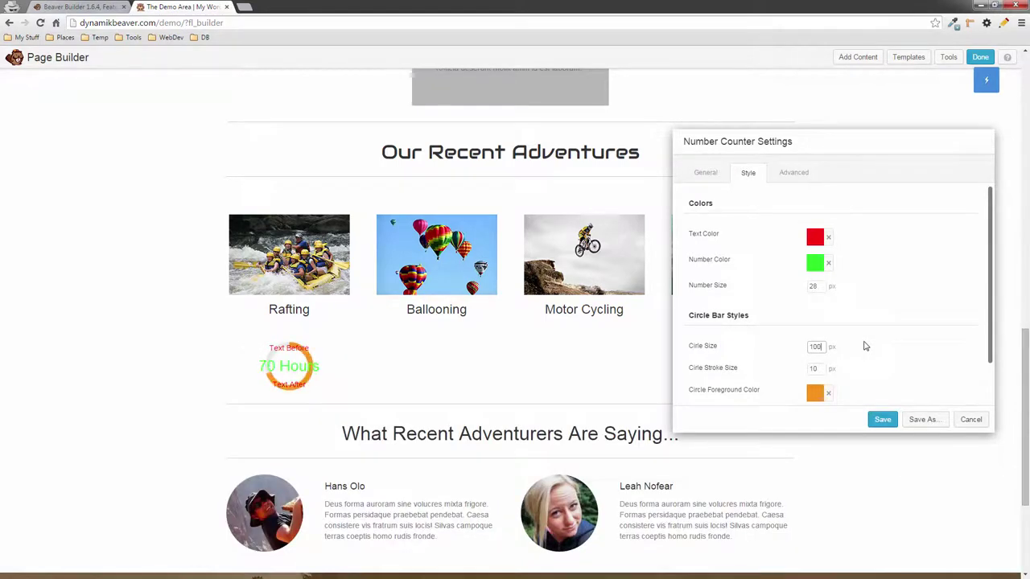
{"action": "double_click", "coordinate": [813, 347]}
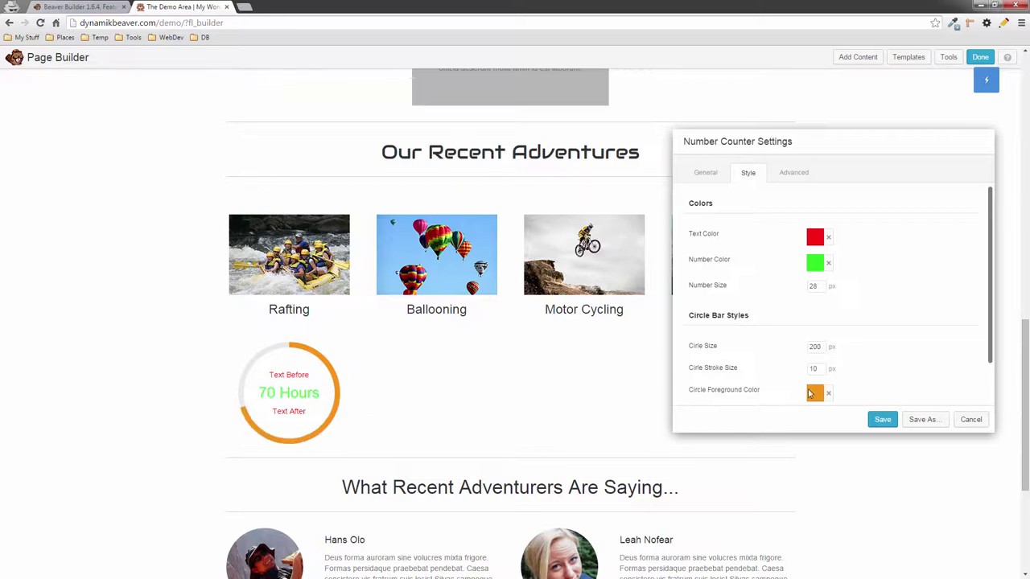
Try circle stroke sizes of 30 px and 24 px, settling on 20 px.
{"action": "type", "text": "30"}
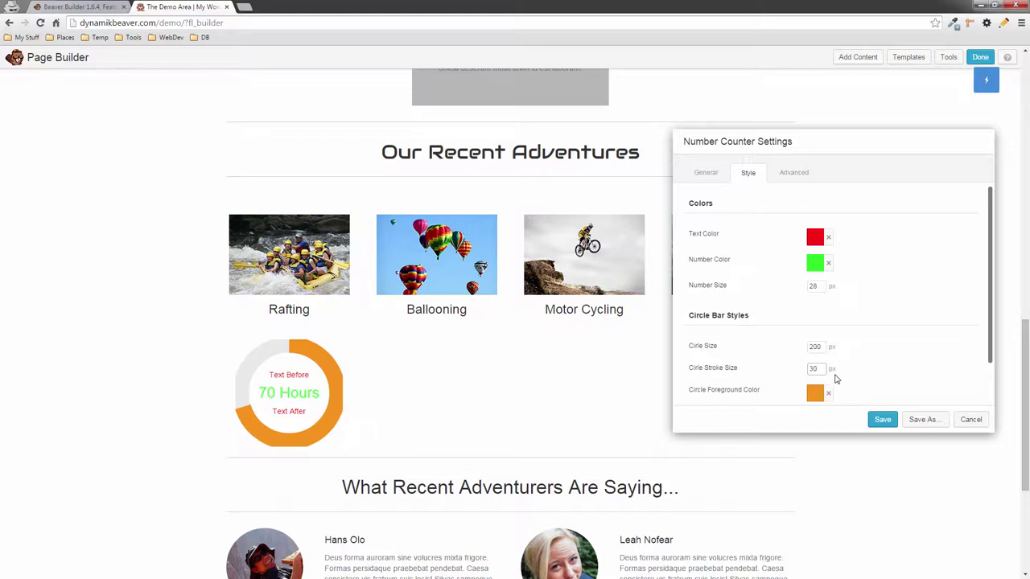
{"action": "left_click_drag", "start_coordinate": [817, 368], "coordinate": [798, 373]}
{"action": "type", "text": "24"}
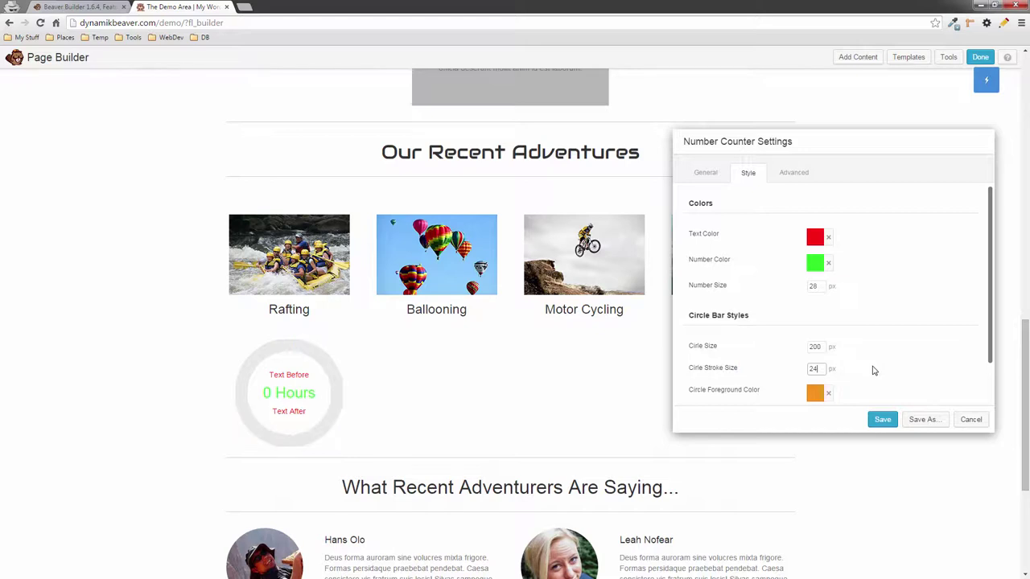
{"action": "left_click_drag", "start_coordinate": [818, 369], "coordinate": [813, 368]}
{"action": "type", "text": "20"}
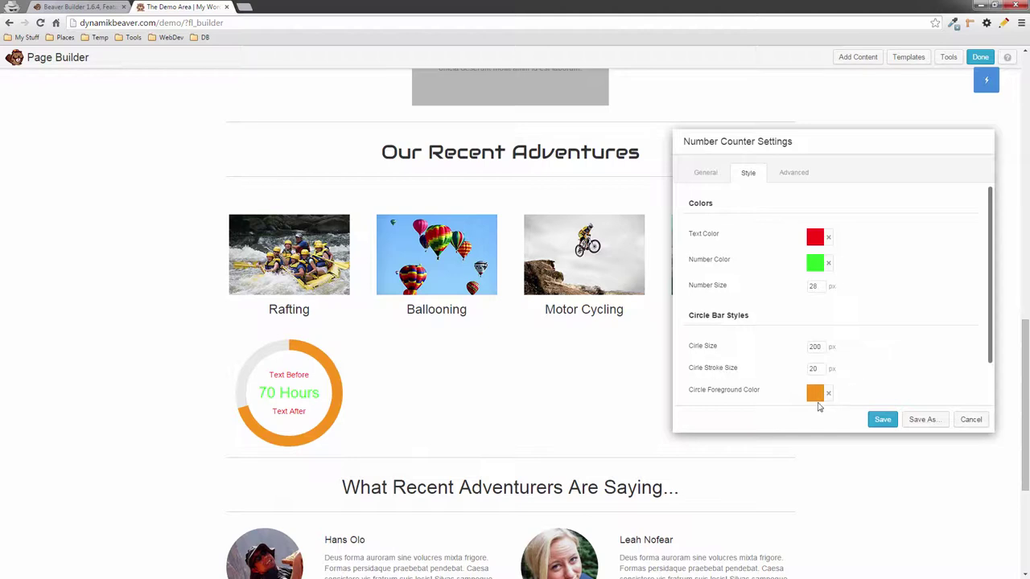
Set the circle foreground color to the saved red preset #f90505.
{"action": "scroll", "coordinate": [851, 388], "scroll_direction": "down", "scroll_amount": 1}
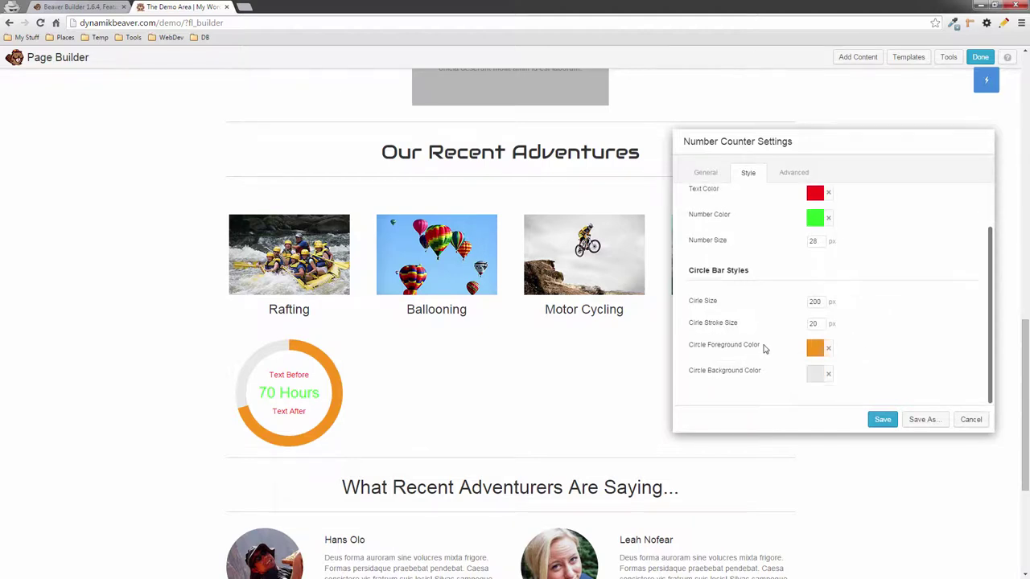
{"action": "left_click", "coordinate": [815, 349]}
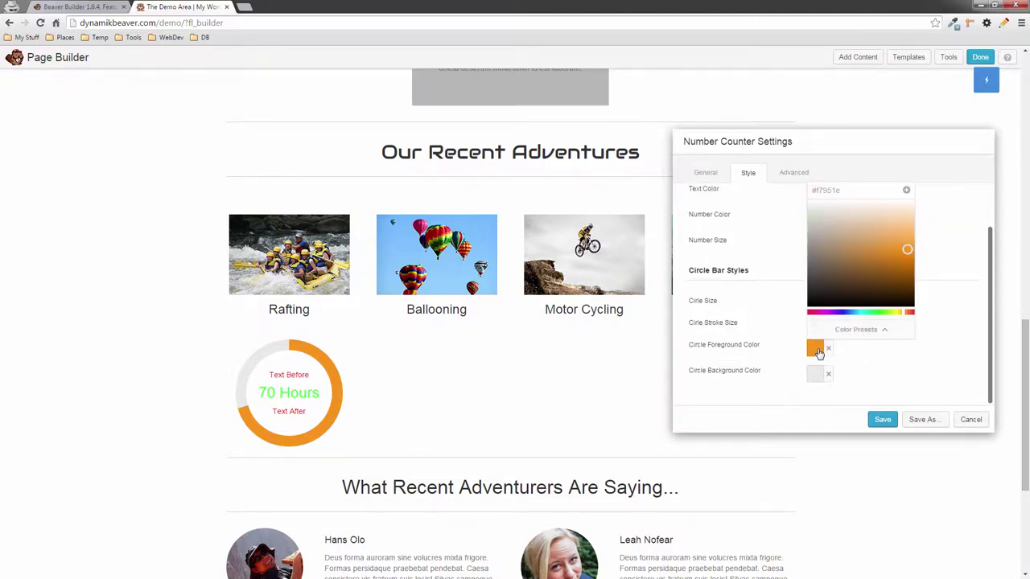
{"action": "left_click", "coordinate": [867, 330]}
{"action": "left_click", "coordinate": [832, 227]}
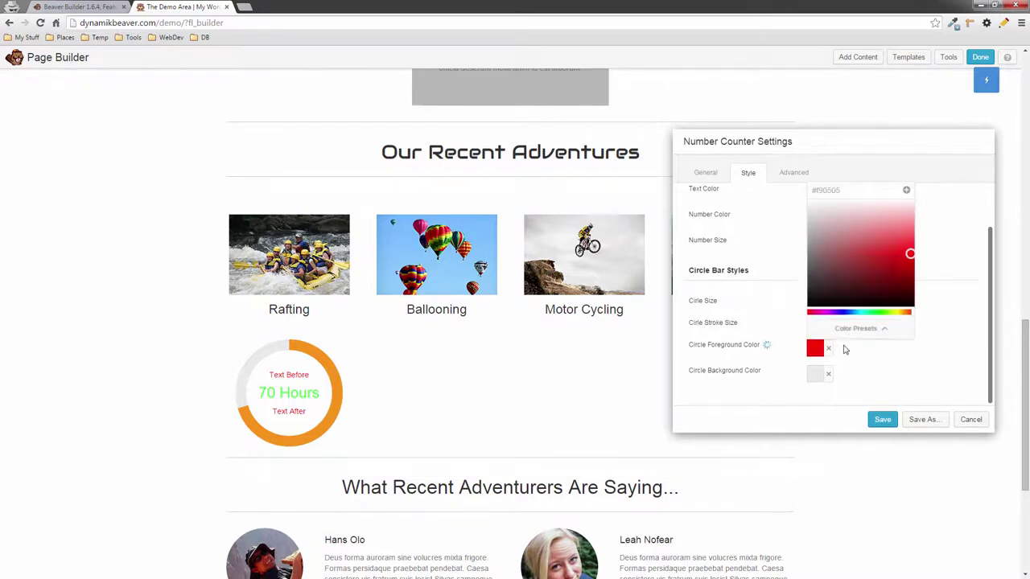
{"action": "left_click", "coordinate": [882, 373]}
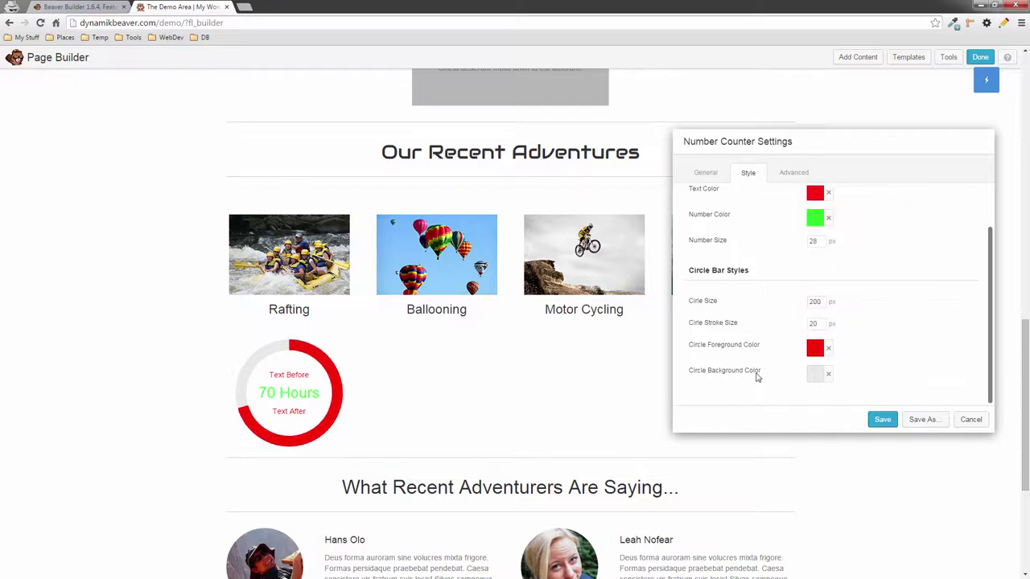
Try dark red #771717 and a dark blue as the circle background color and clear the color.
{"action": "left_click", "coordinate": [815, 377]}
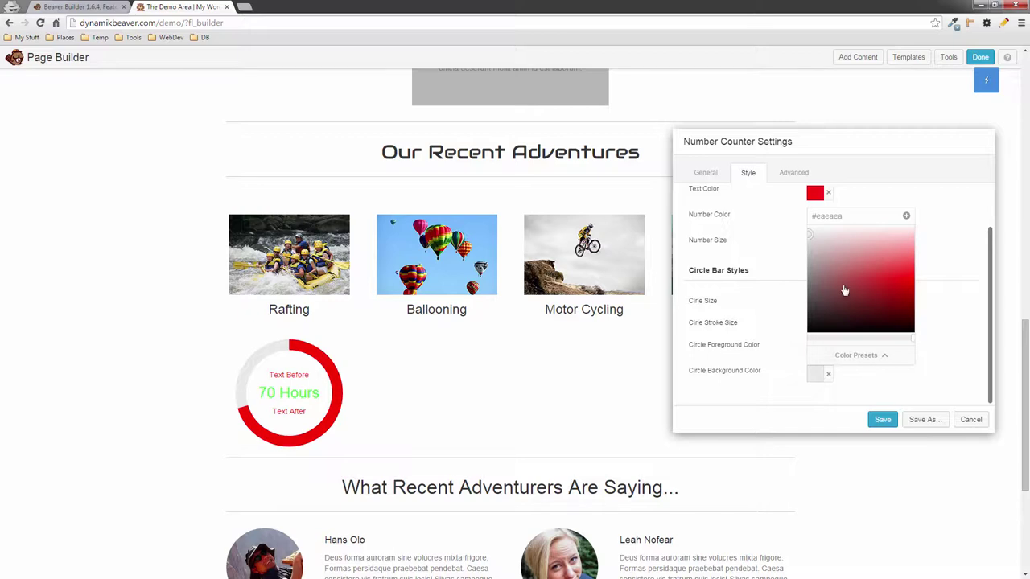
{"action": "left_click", "coordinate": [878, 303]}
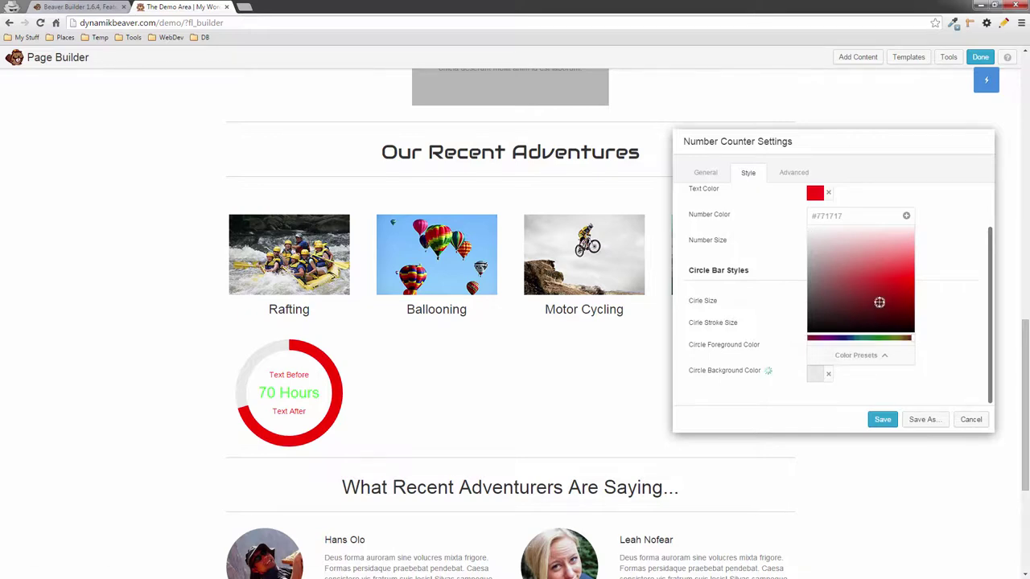
{"action": "left_click", "coordinate": [883, 339]}
{"action": "left_click", "coordinate": [837, 339]}
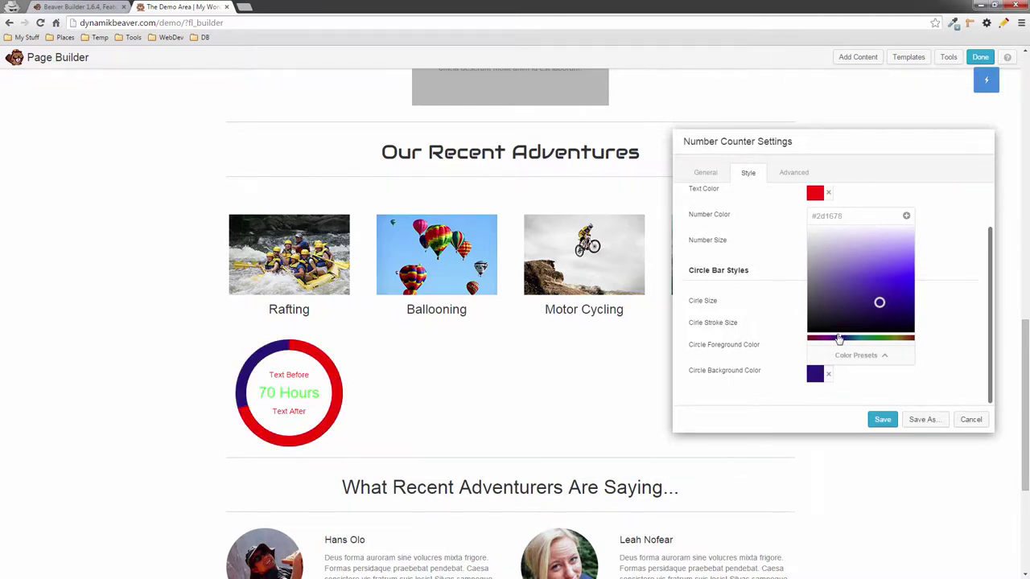
{"action": "left_click", "coordinate": [829, 374]}
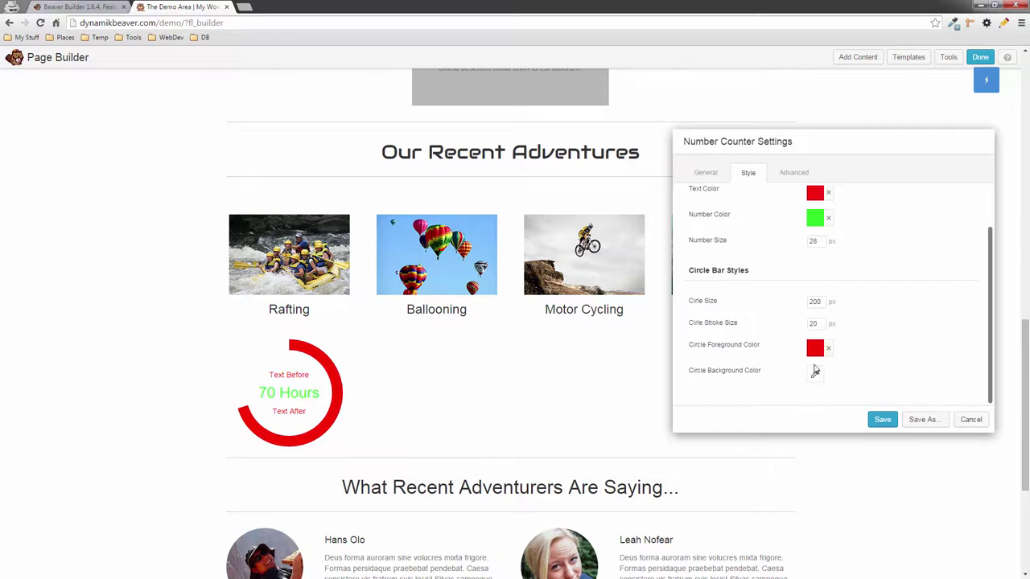
Set the circle background color to light red #fca1a1, starting from the red preset, and save the counter settings.
{"action": "left_click", "coordinate": [816, 376]}
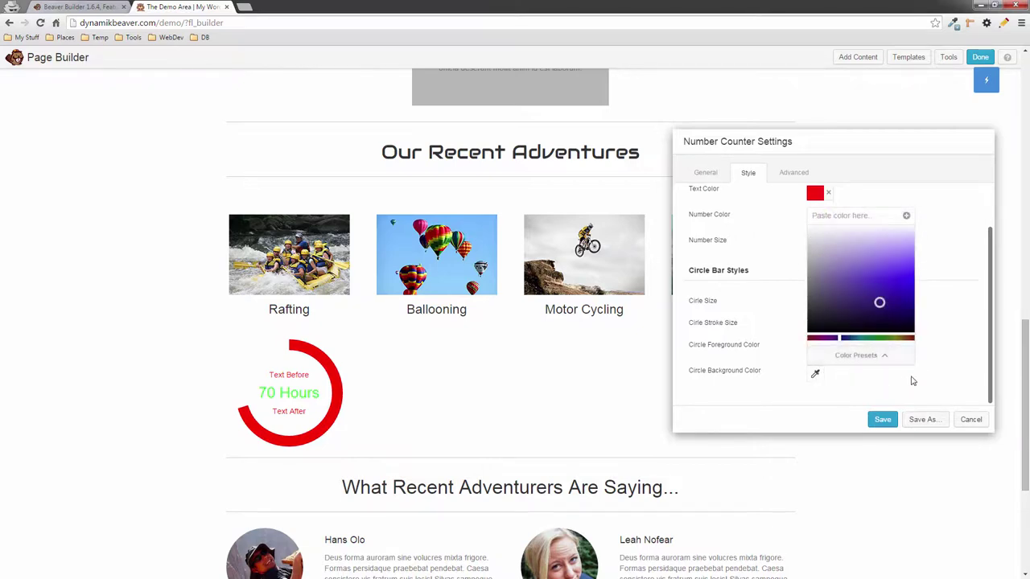
{"action": "left_click", "coordinate": [870, 356]}
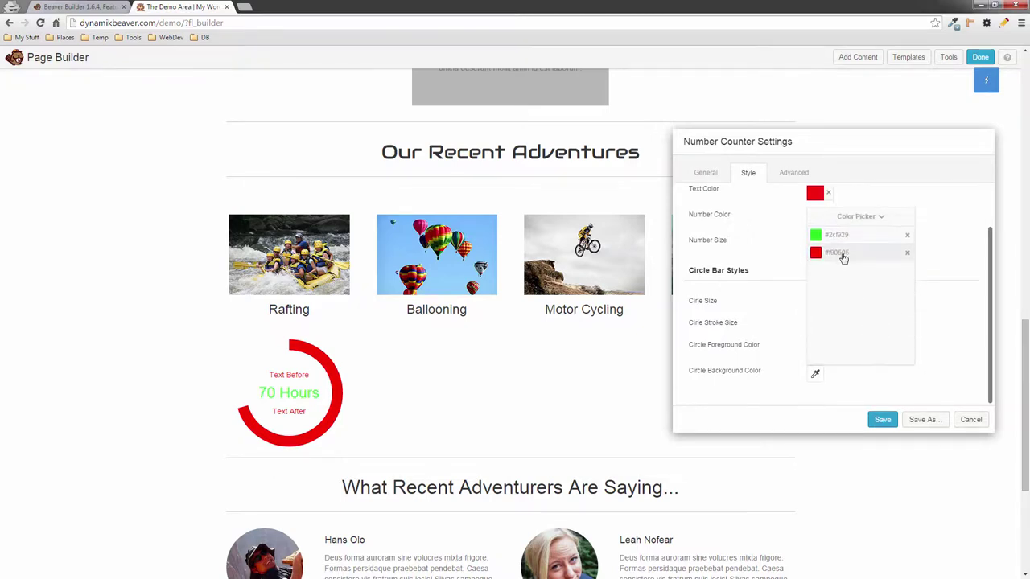
{"action": "left_click", "coordinate": [842, 257]}
{"action": "left_click_drag", "start_coordinate": [907, 278], "coordinate": [911, 245]}
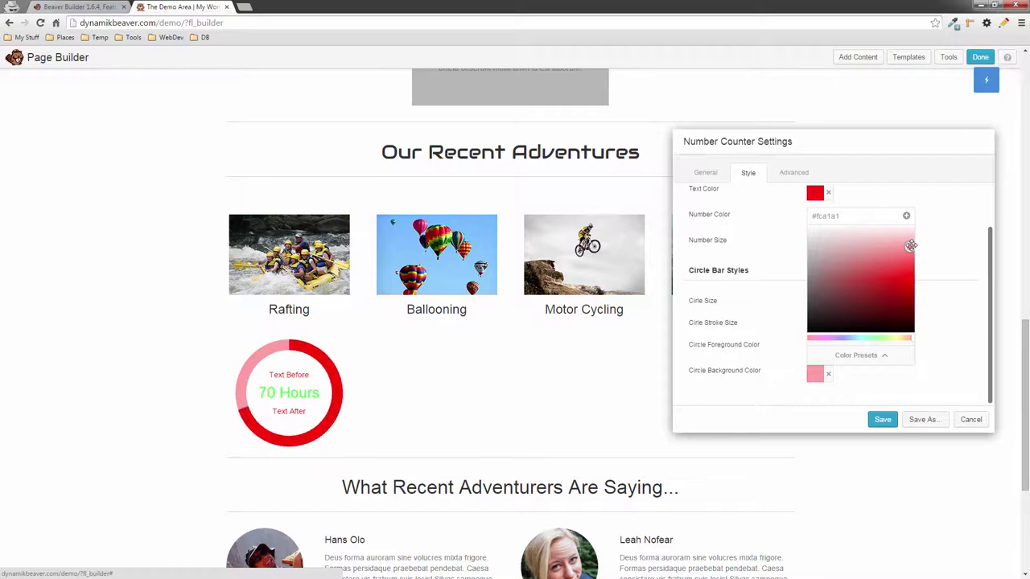
{"action": "left_click", "coordinate": [887, 420]}
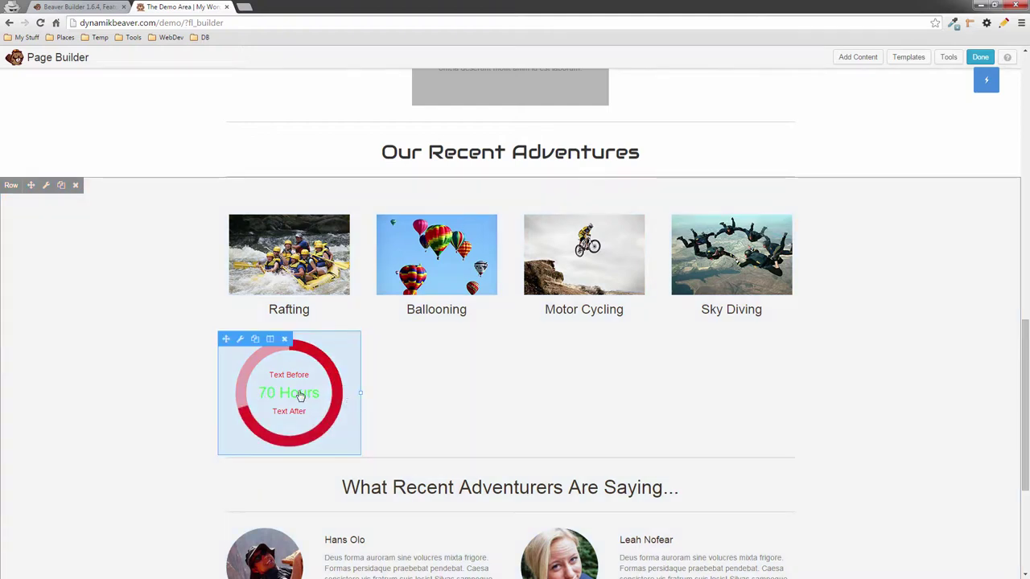
Duplicate the number counter module below the Rafting item.
{"action": "mouse_move", "coordinate": [280, 341]}
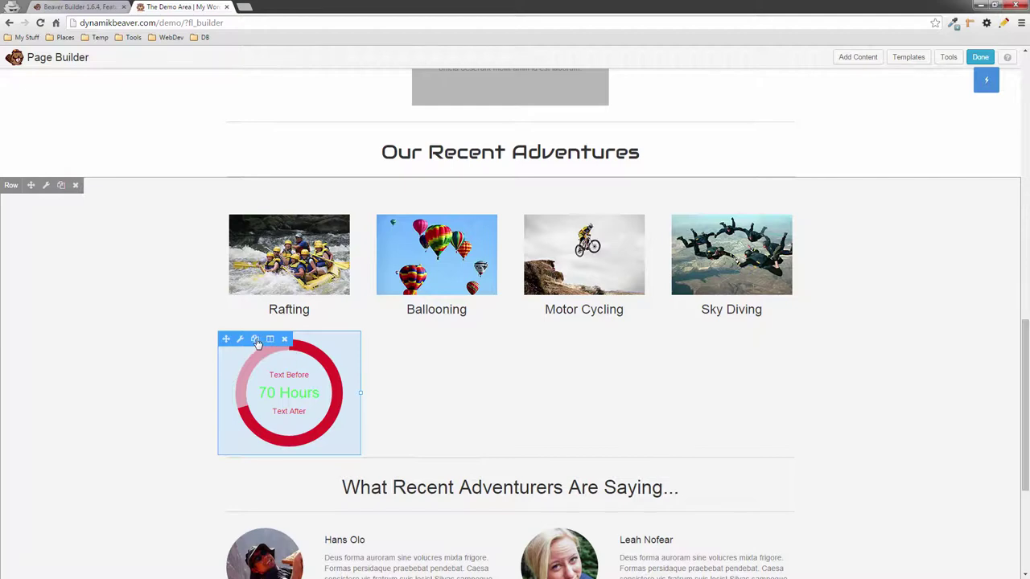
{"action": "left_click", "coordinate": [257, 341]}
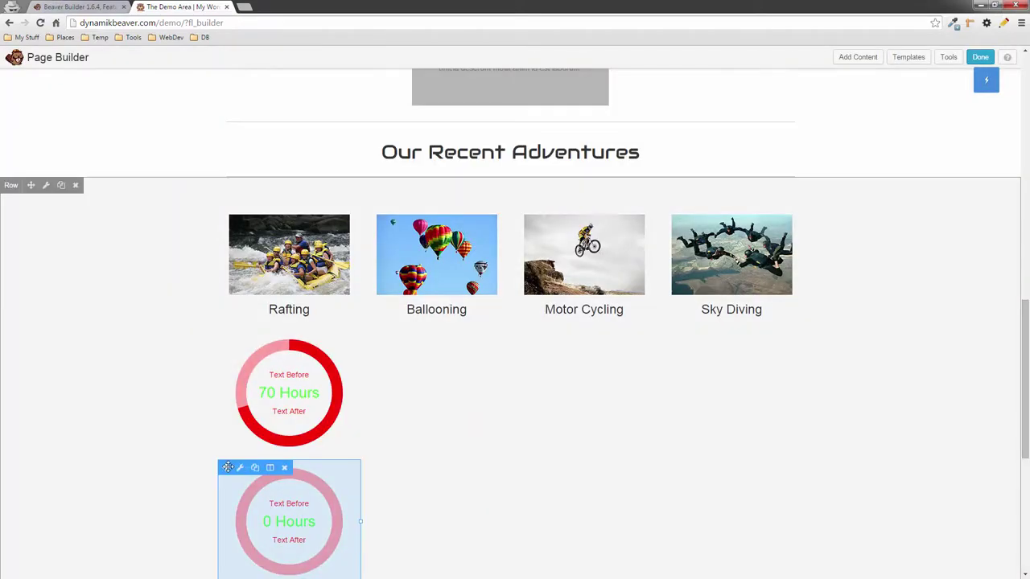
Place copies of the number counter module below the Ballooning, Motor Cycling and Sky Diving items, duplicating it as needed.
{"action": "left_click_drag", "start_coordinate": [229, 467], "coordinate": [417, 352]}
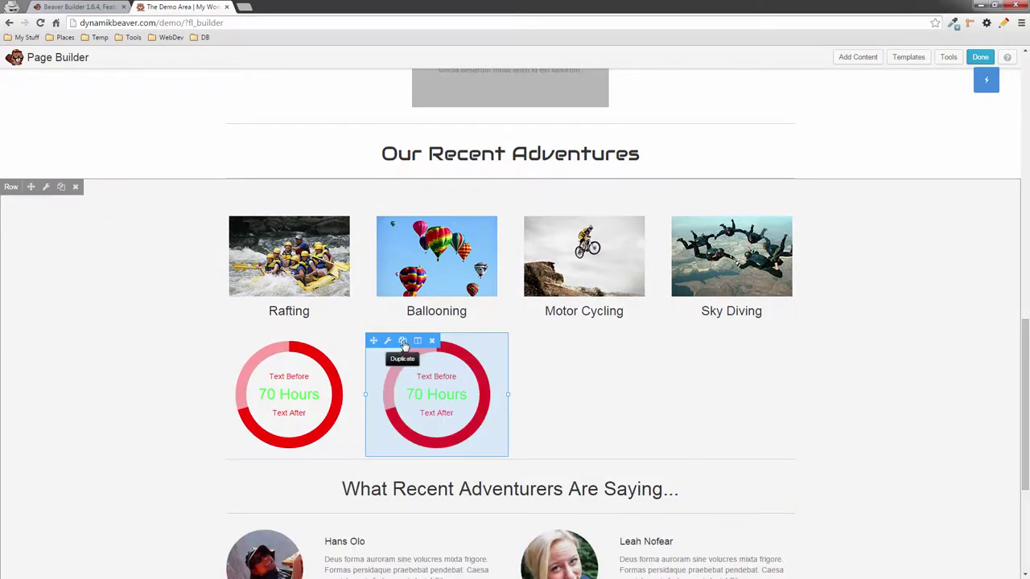
{"action": "left_click", "coordinate": [404, 344]}
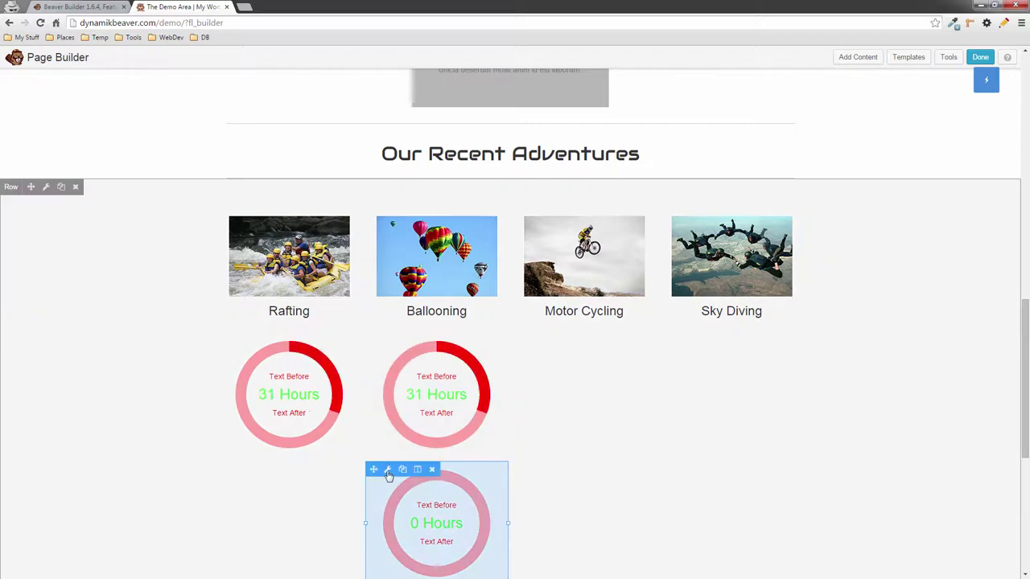
{"action": "left_click_drag", "start_coordinate": [389, 476], "coordinate": [546, 422]}
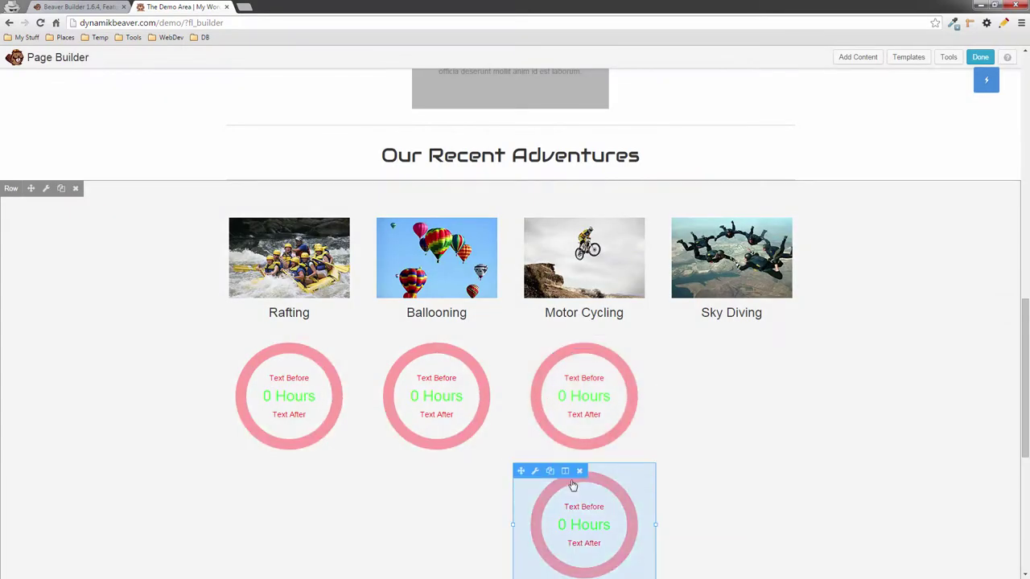
{"action": "left_click_drag", "start_coordinate": [520, 473], "coordinate": [713, 359]}
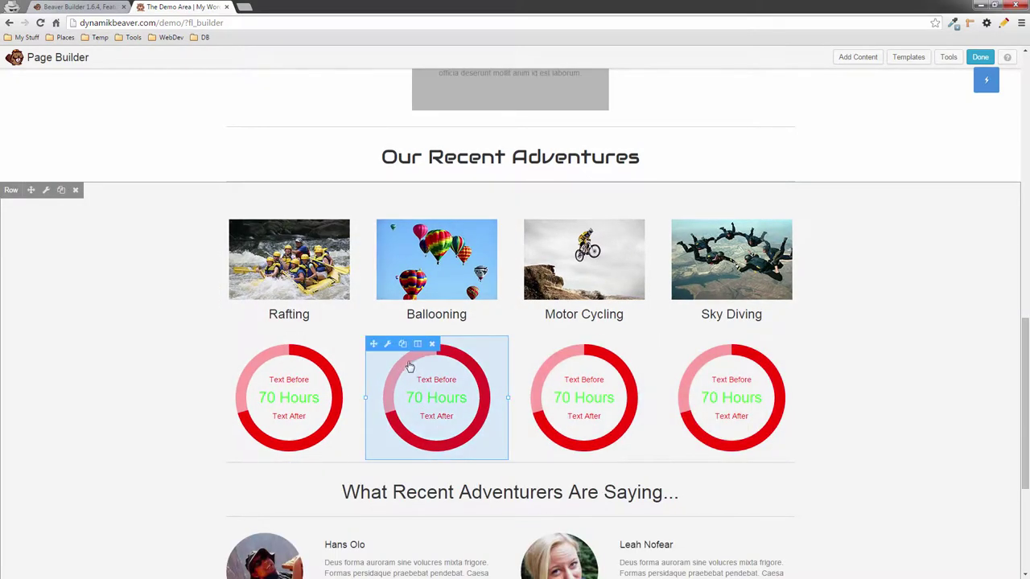
Set the number of the counter below the Ballooning item to 80 and save its settings.
{"action": "left_click", "coordinate": [387, 343]}
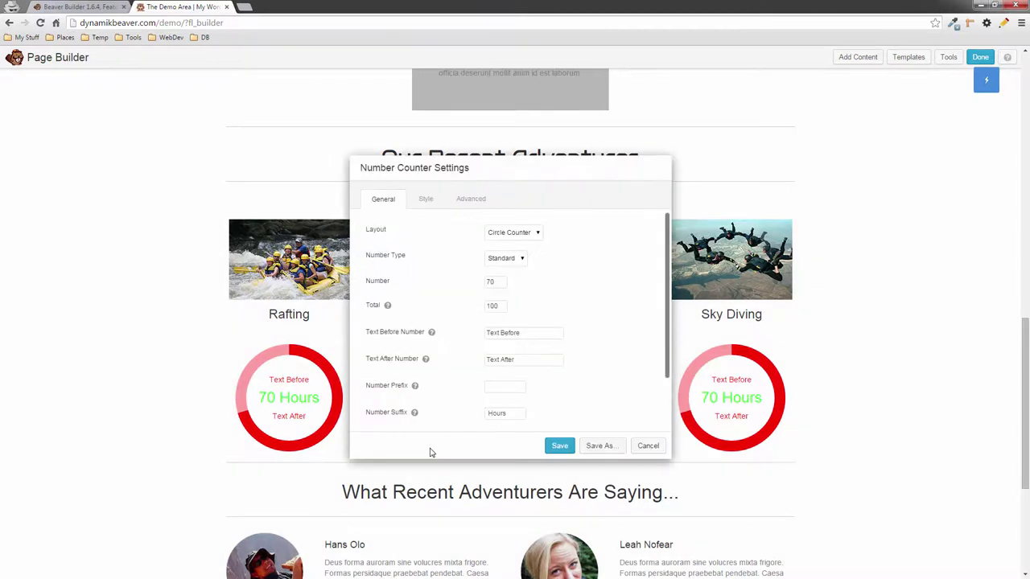
{"action": "double_click", "coordinate": [491, 283]}
{"action": "type", "text": "30"}
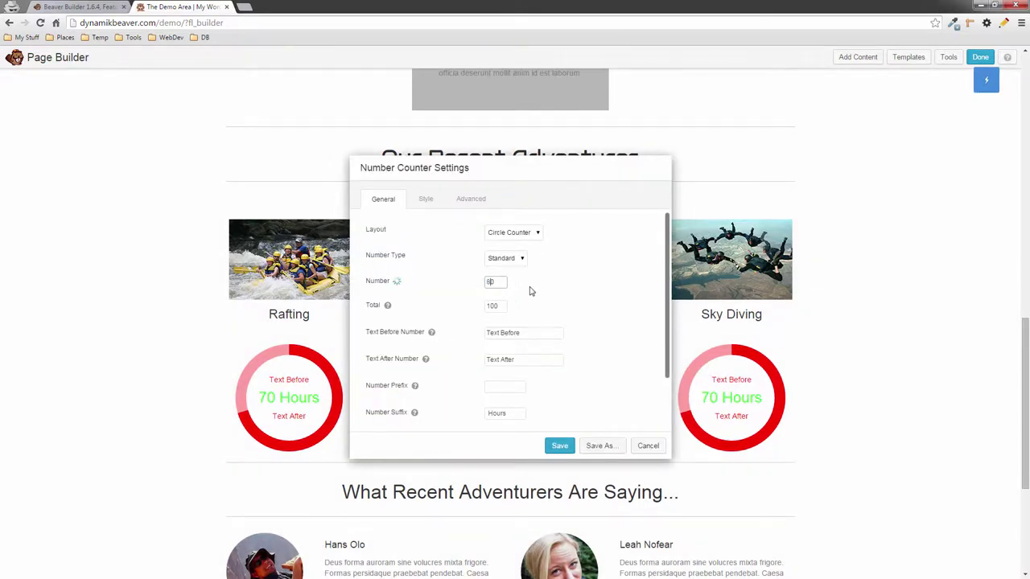
{"action": "left_click", "coordinate": [558, 445]}
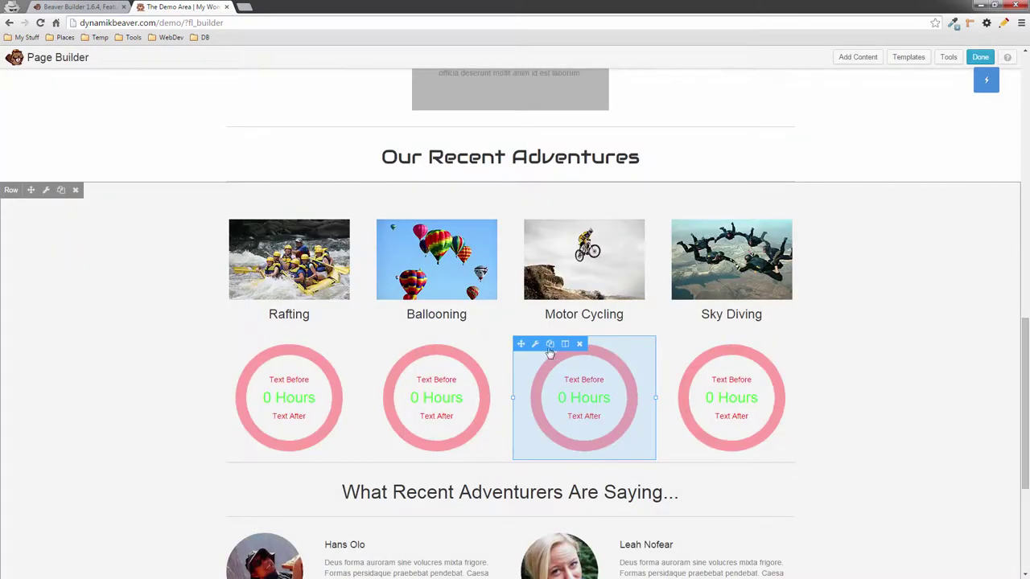
Set the number of the counter below the Motor Cycling item to 90 and save its settings.
{"action": "left_click", "coordinate": [536, 346]}
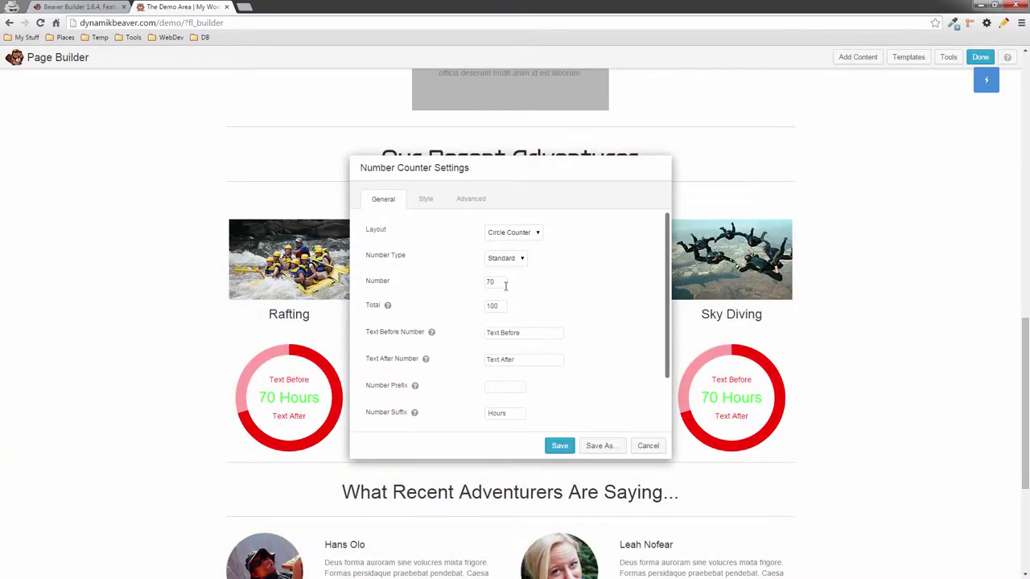
{"action": "double_click", "coordinate": [485, 281]}
{"action": "type", "text": "85"}
{"action": "left_click", "coordinate": [560, 445]}
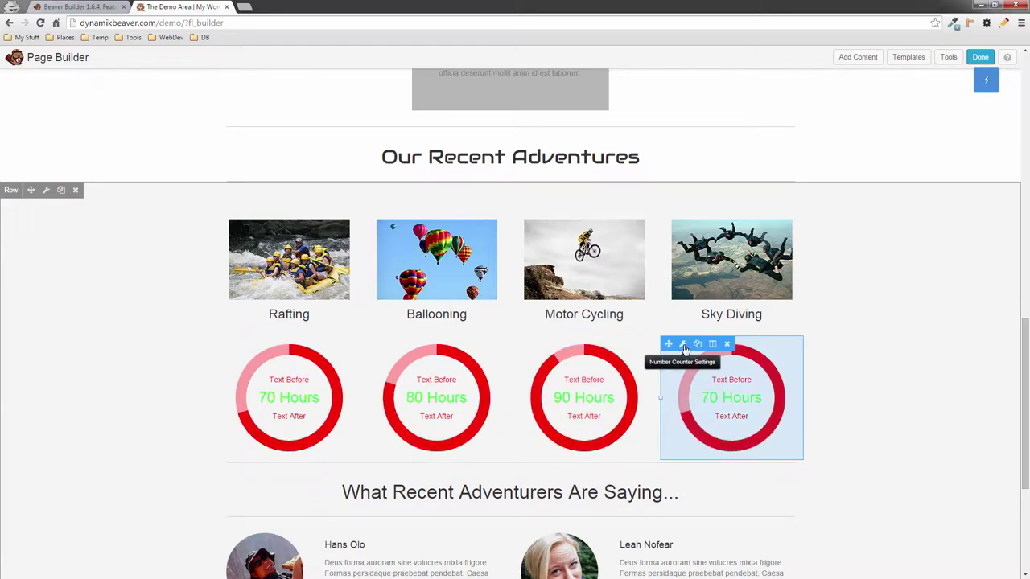
Set the number of the counter below the Sky Diving item to 100 and save its settings.
{"action": "left_click", "coordinate": [683, 344]}
{"action": "left_click_drag", "start_coordinate": [494, 282], "coordinate": [478, 282]}
{"action": "type", "text": "100"}
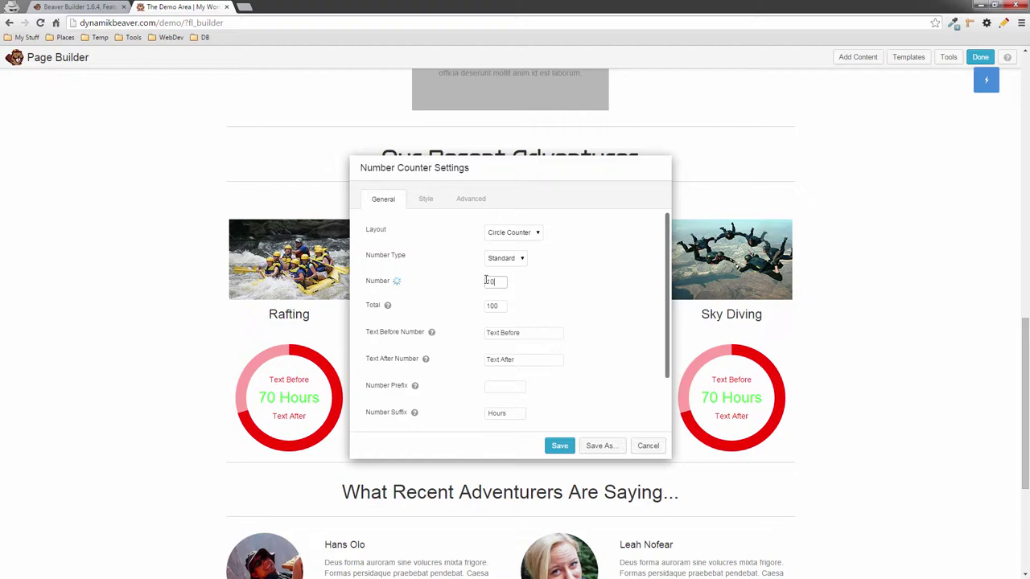
{"action": "left_click", "coordinate": [560, 448]}
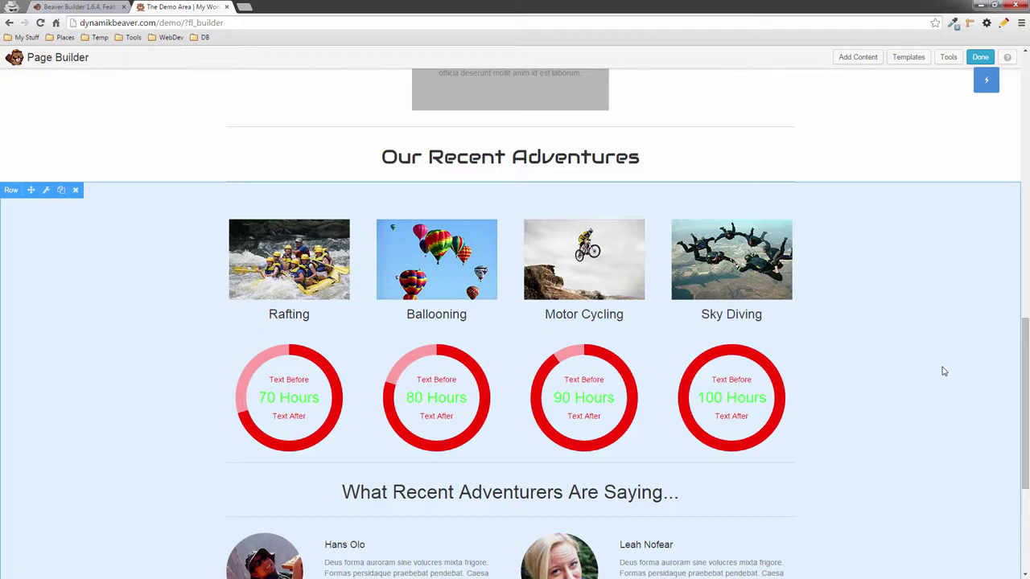
Finish editing the demo page and publish the changes.
{"action": "scroll", "coordinate": [944, 371], "scroll_direction": "down", "scroll_amount": 2}
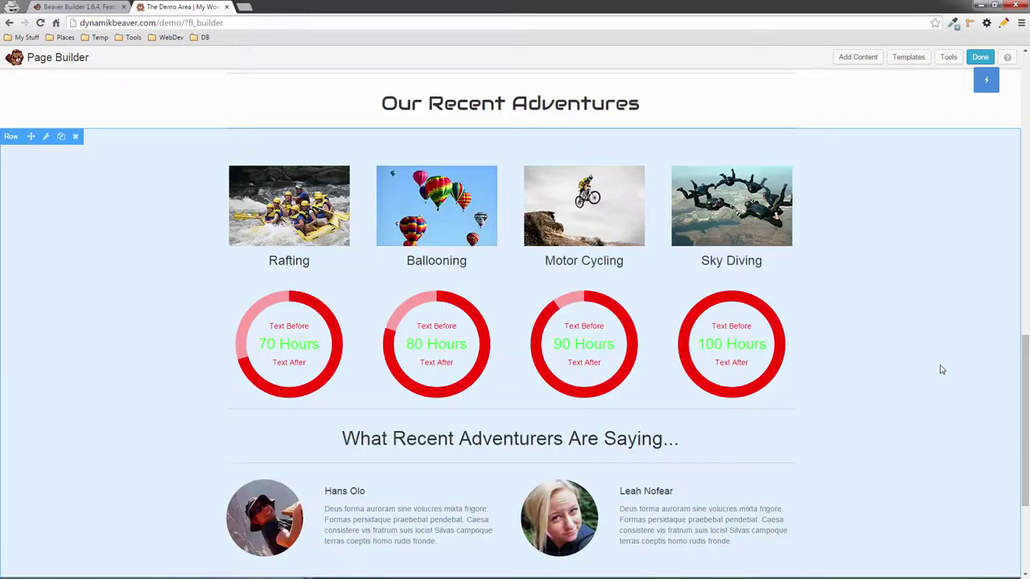
{"action": "scroll", "coordinate": [942, 369], "scroll_direction": "up", "scroll_amount": 1}
{"action": "scroll", "coordinate": [943, 369], "scroll_direction": "up", "scroll_amount": 2}
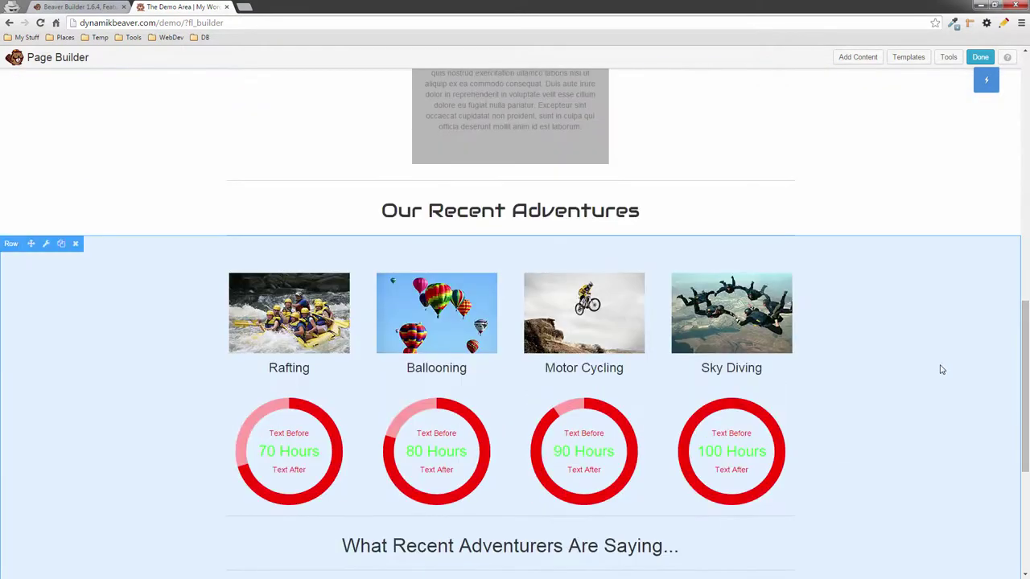
{"action": "scroll", "coordinate": [942, 369], "scroll_direction": "up", "scroll_amount": 1}
{"action": "scroll", "coordinate": [942, 369], "scroll_direction": "down", "scroll_amount": 1}
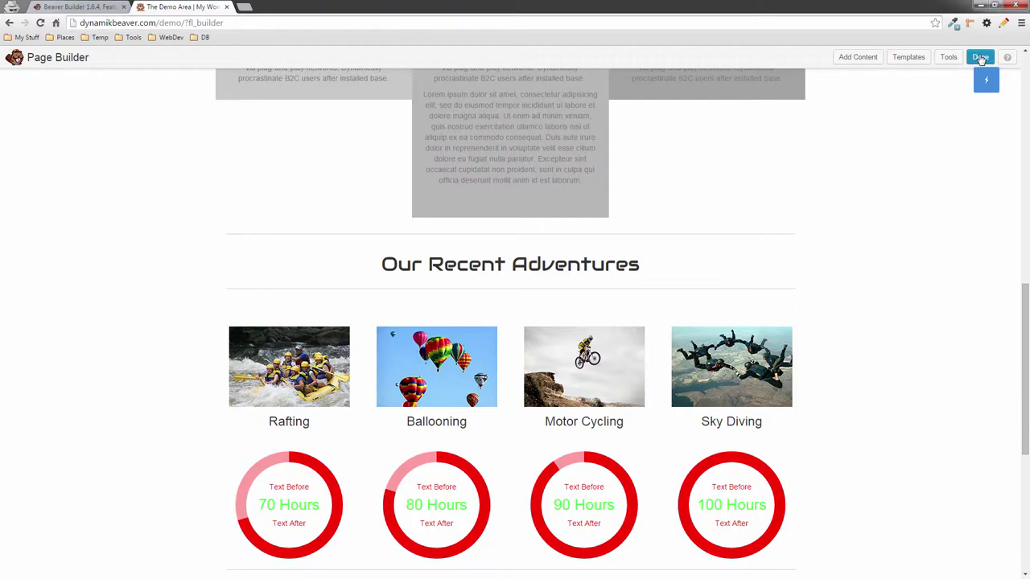
{"action": "left_click", "coordinate": [980, 58]}
{"action": "left_click", "coordinate": [533, 287]}
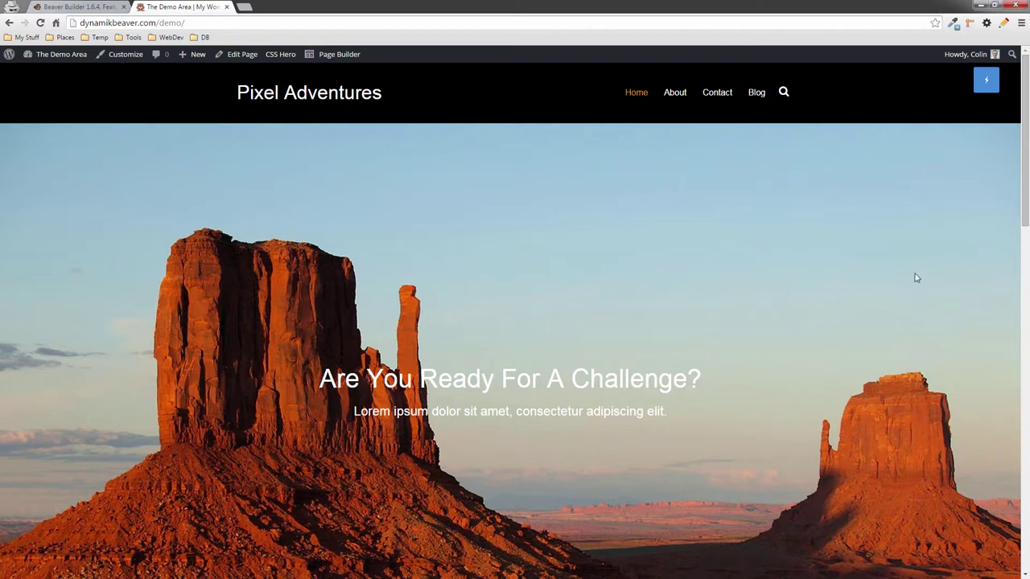
Examine the number counters and their animation under Our Recent Adventures on the published page.
{"action": "scroll", "coordinate": [915, 278], "scroll_direction": "down", "scroll_amount": 3}
{"action": "scroll", "coordinate": [916, 283], "scroll_direction": "down", "scroll_amount": 3}
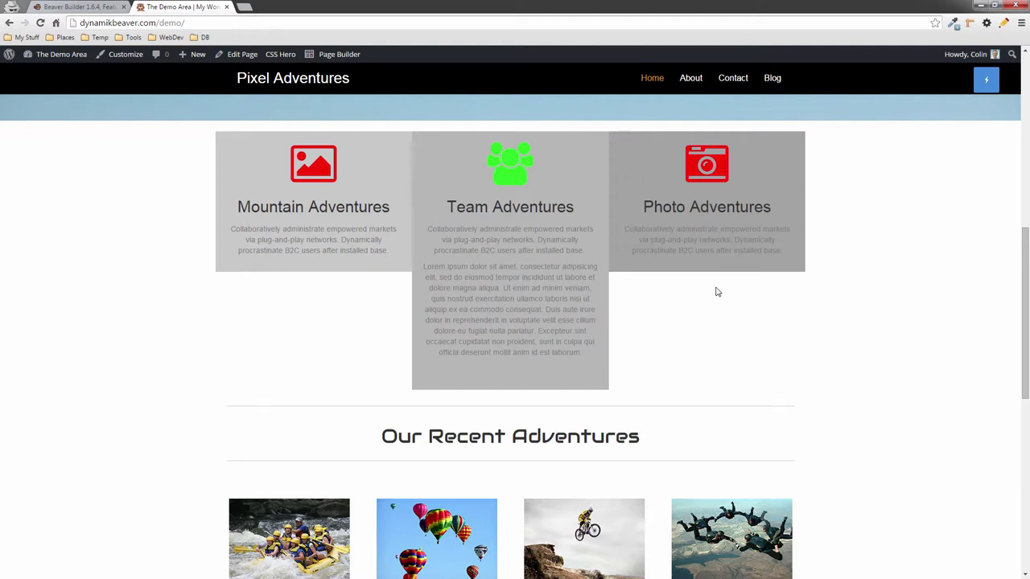
{"action": "scroll", "coordinate": [718, 292], "scroll_direction": "down", "scroll_amount": 1}
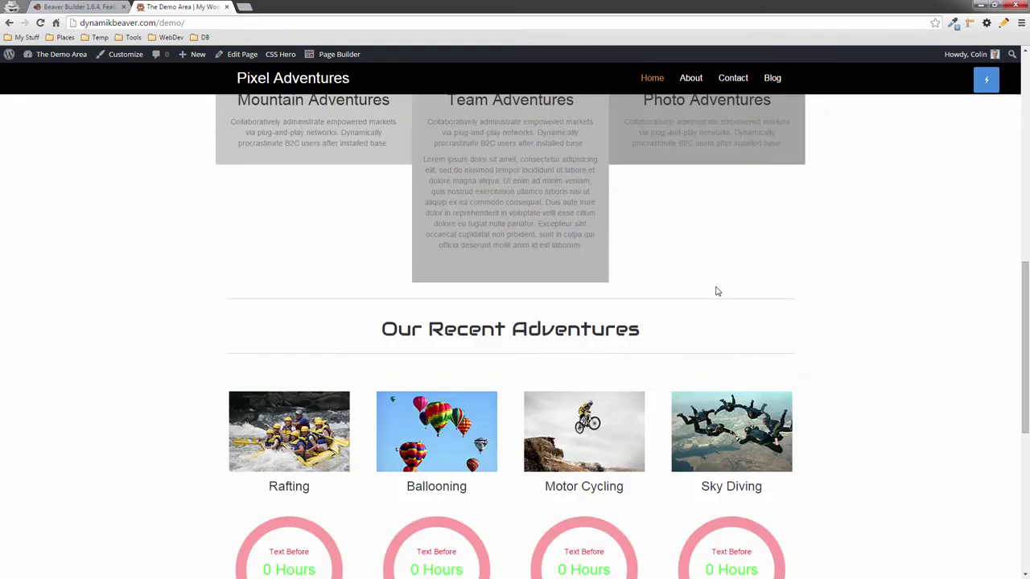
{"action": "scroll", "coordinate": [718, 289], "scroll_direction": "down", "scroll_amount": 2}
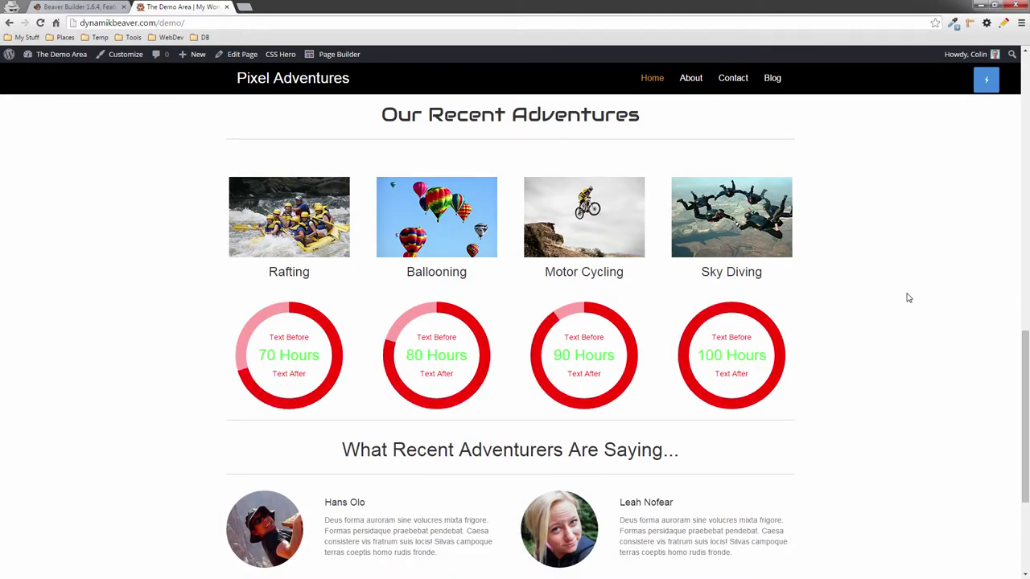
{"action": "scroll", "coordinate": [908, 297], "scroll_direction": "down", "scroll_amount": 1}
{"action": "scroll", "coordinate": [908, 297], "scroll_direction": "up", "scroll_amount": 1}
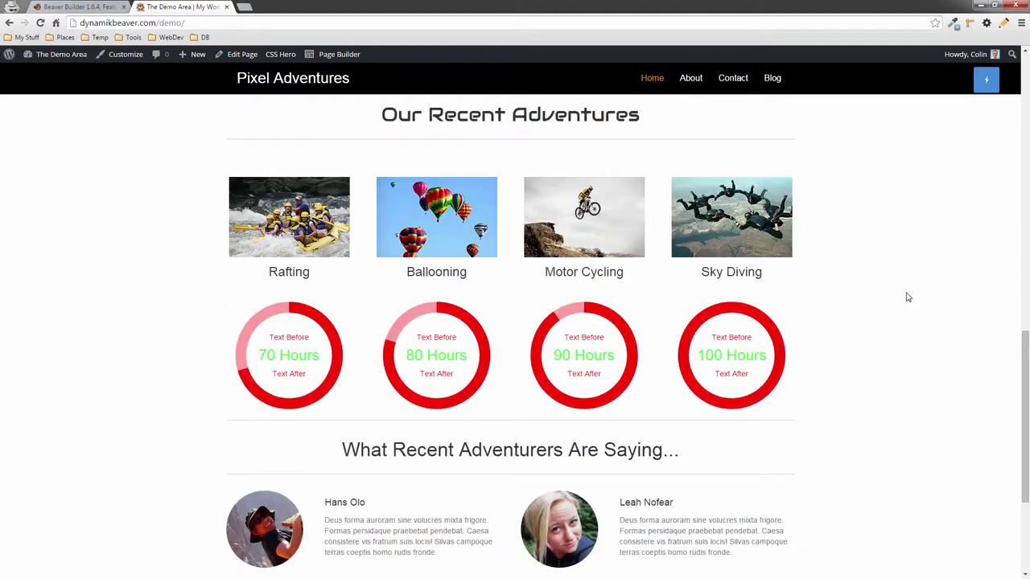